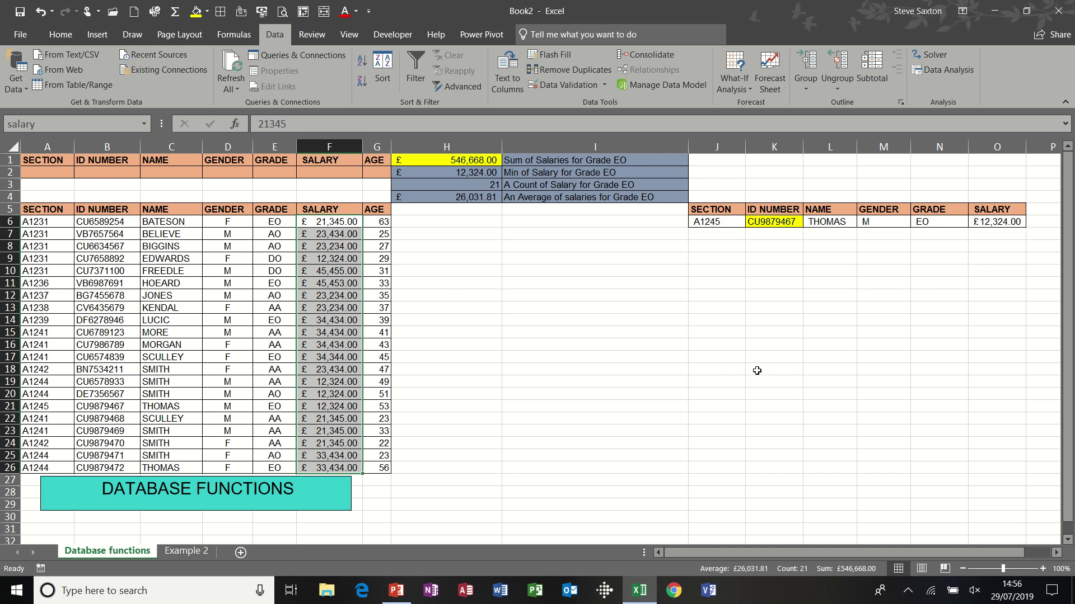
Step: Review the existing DSUM, DMIN, DCOUNT and DGET formulas and the salary database table
{"action": "left_click", "coordinate": [467, 162]}
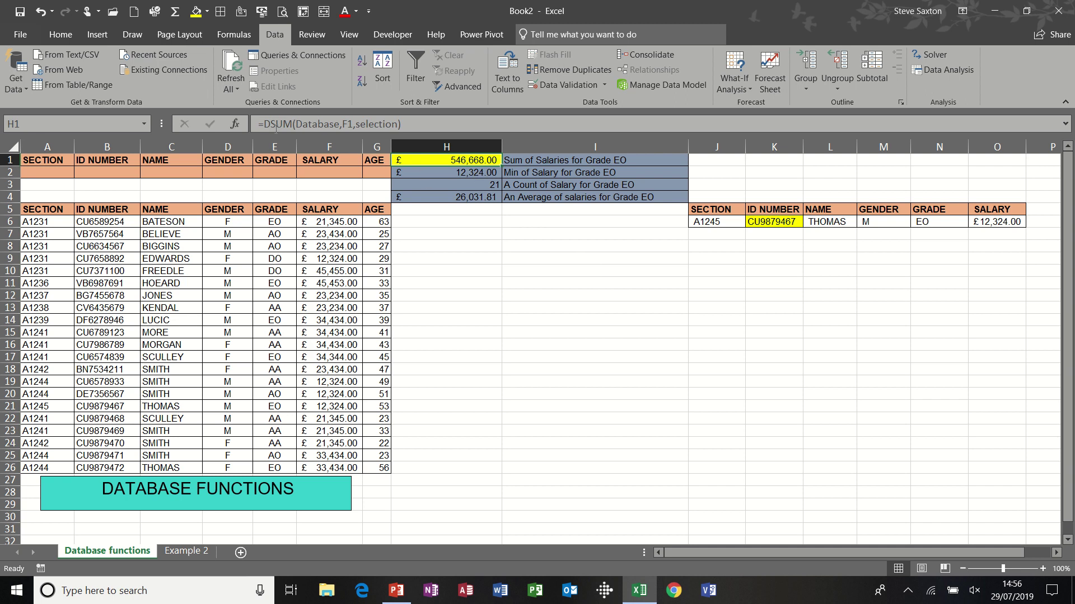
{"action": "left_click", "coordinate": [429, 174]}
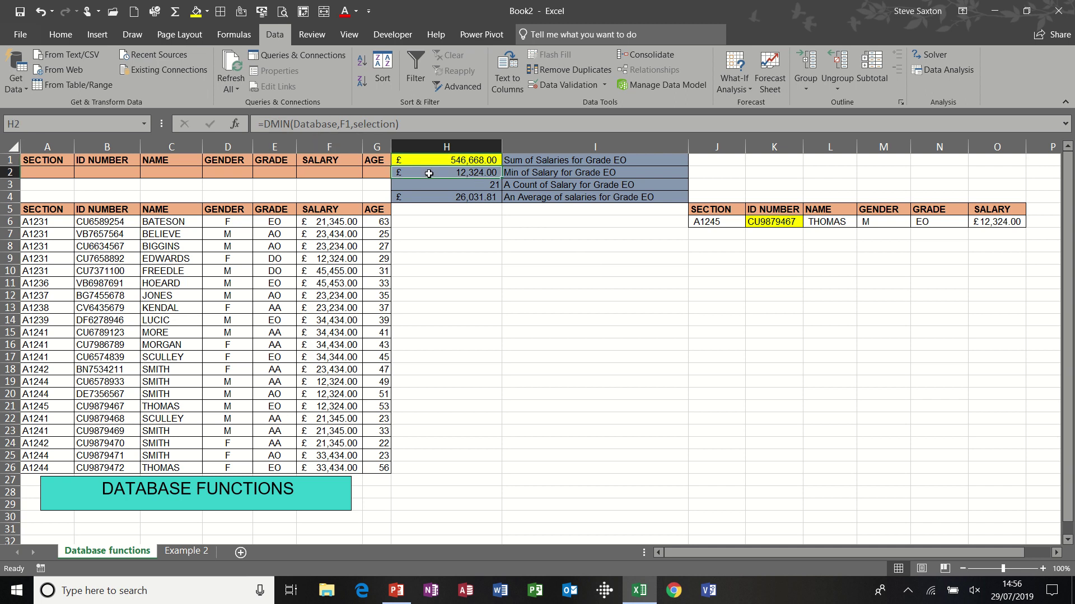
{"action": "key", "text": "Down"}
{"action": "key", "text": "Down"}
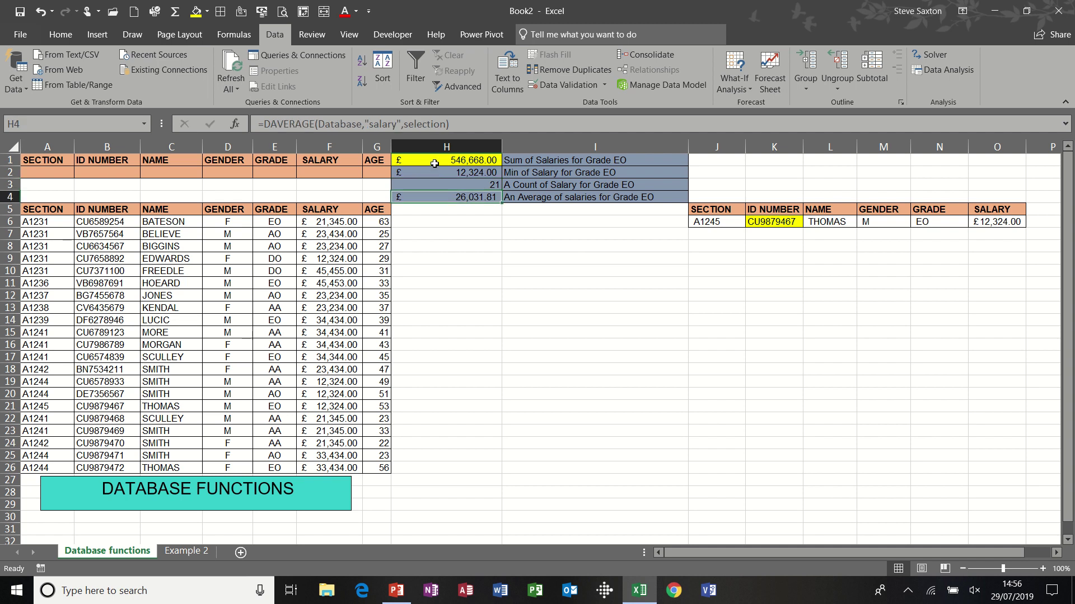
{"action": "left_click_drag", "start_coordinate": [431, 163], "coordinate": [441, 195]}
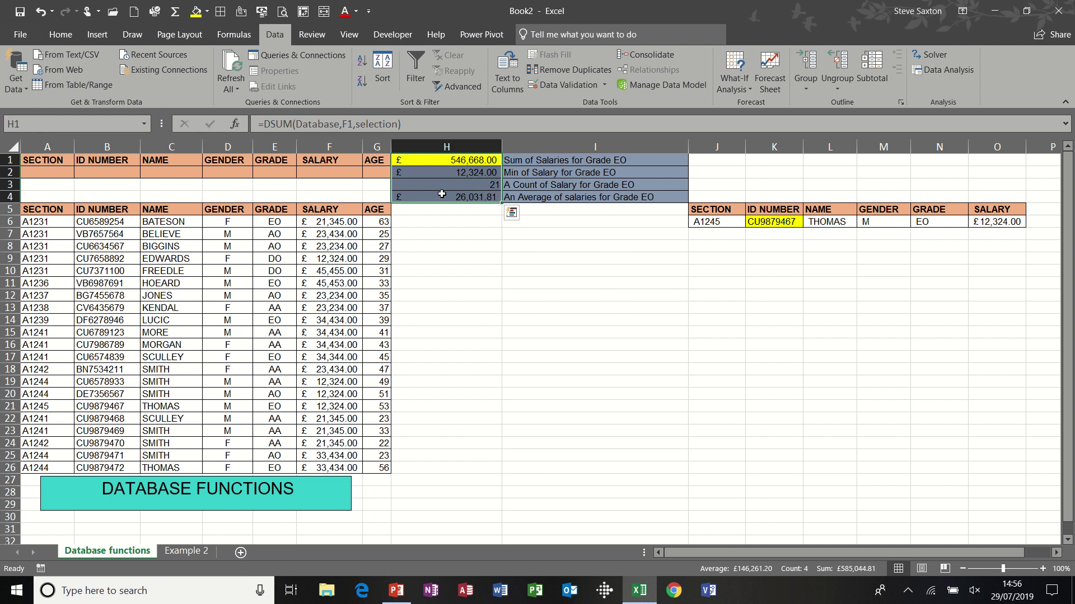
{"action": "left_click", "coordinate": [710, 224]}
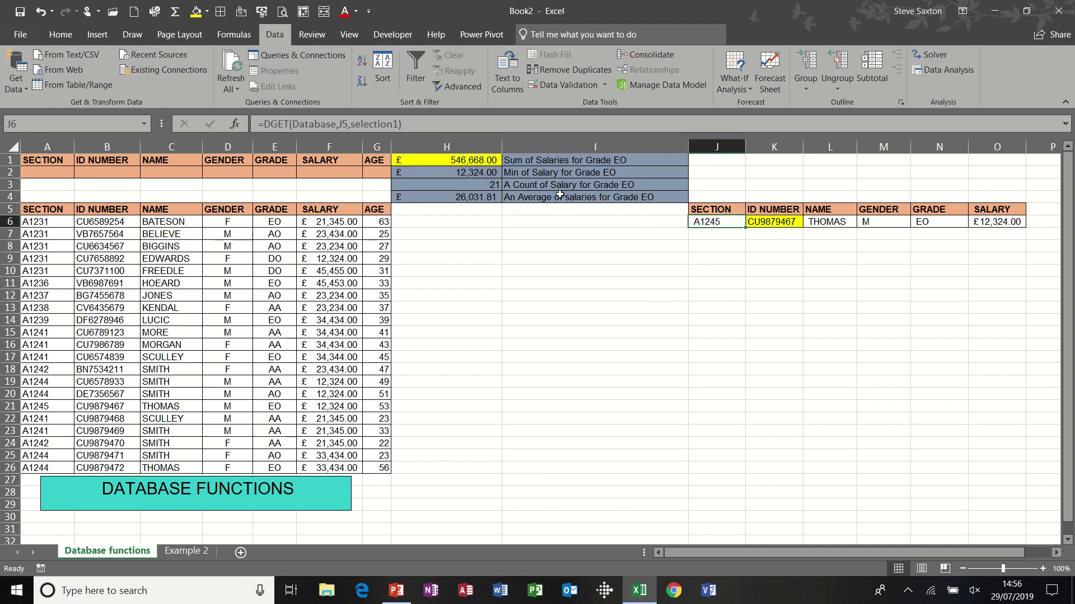
{"action": "left_click", "coordinate": [459, 161]}
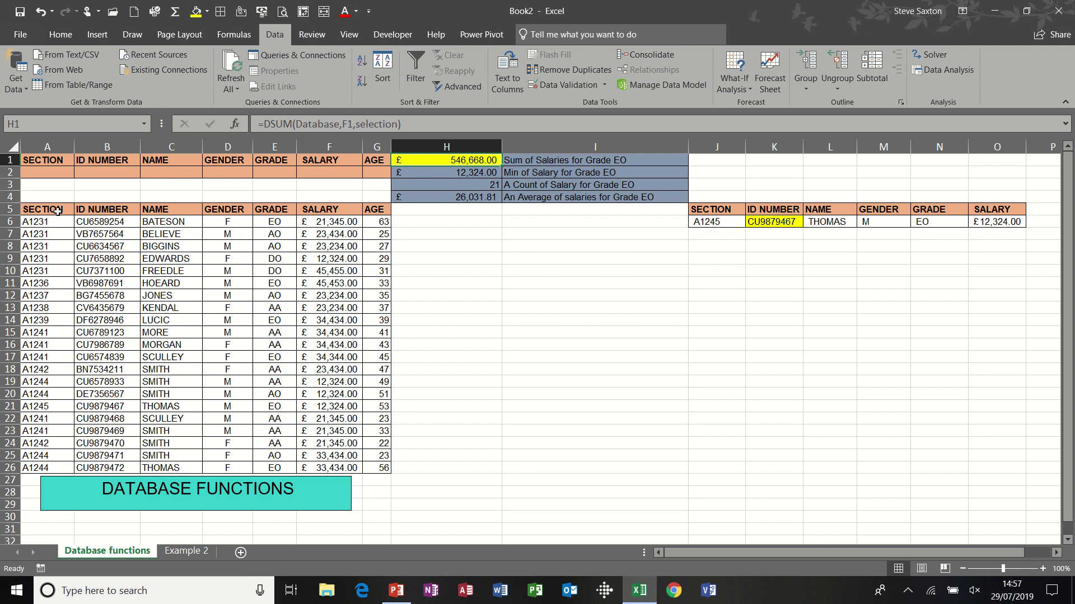
{"action": "left_click_drag", "start_coordinate": [58, 211], "coordinate": [367, 462]}
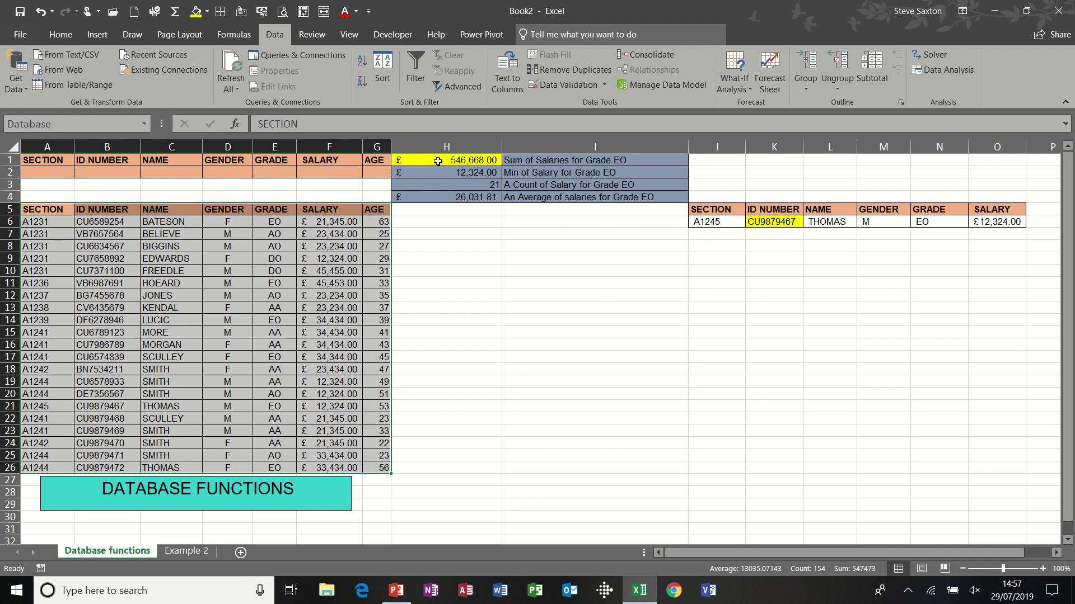
{"action": "left_click", "coordinate": [396, 160]}
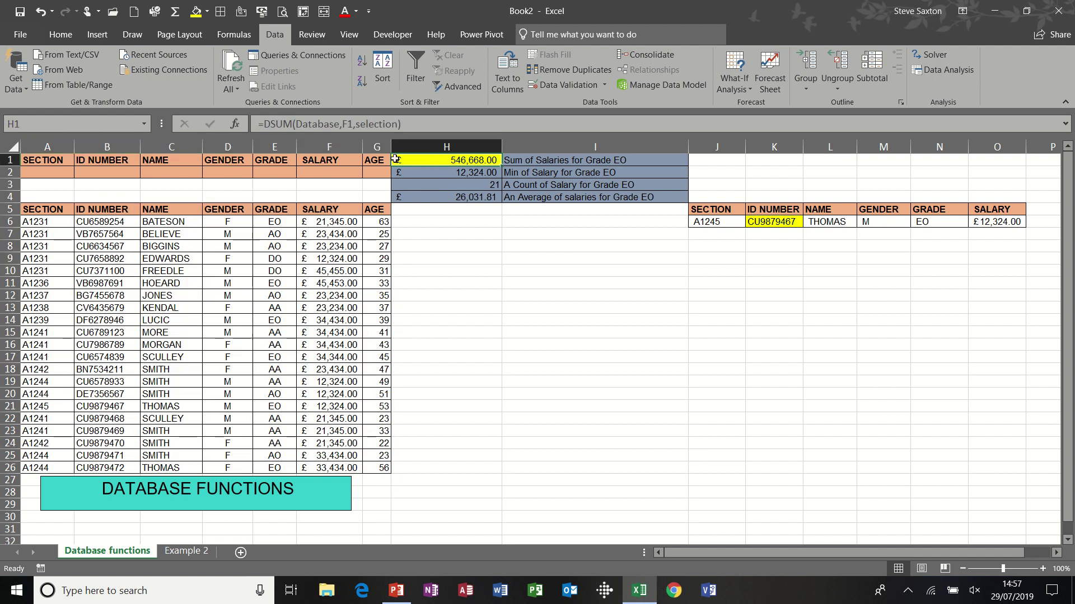
Step: Examine the DSUM arguments, the rows 1–2 criteria block and the SALARY headers
{"action": "left_click", "coordinate": [348, 123]}
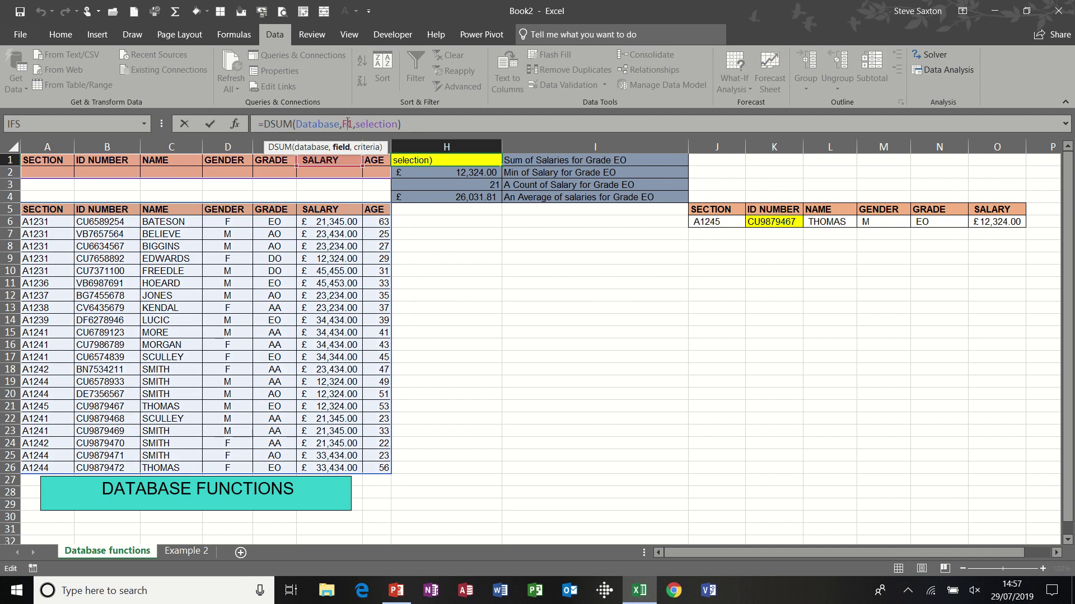
{"action": "left_click", "coordinate": [359, 124]}
{"action": "left_click_drag", "start_coordinate": [47, 163], "coordinate": [376, 169]}
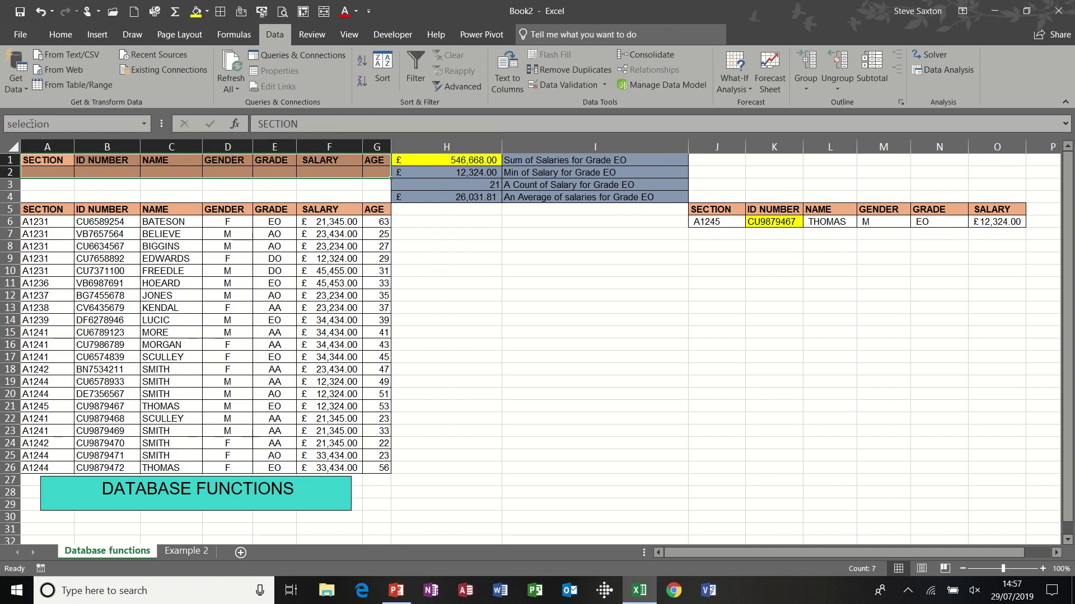
{"action": "left_click", "coordinate": [427, 158]}
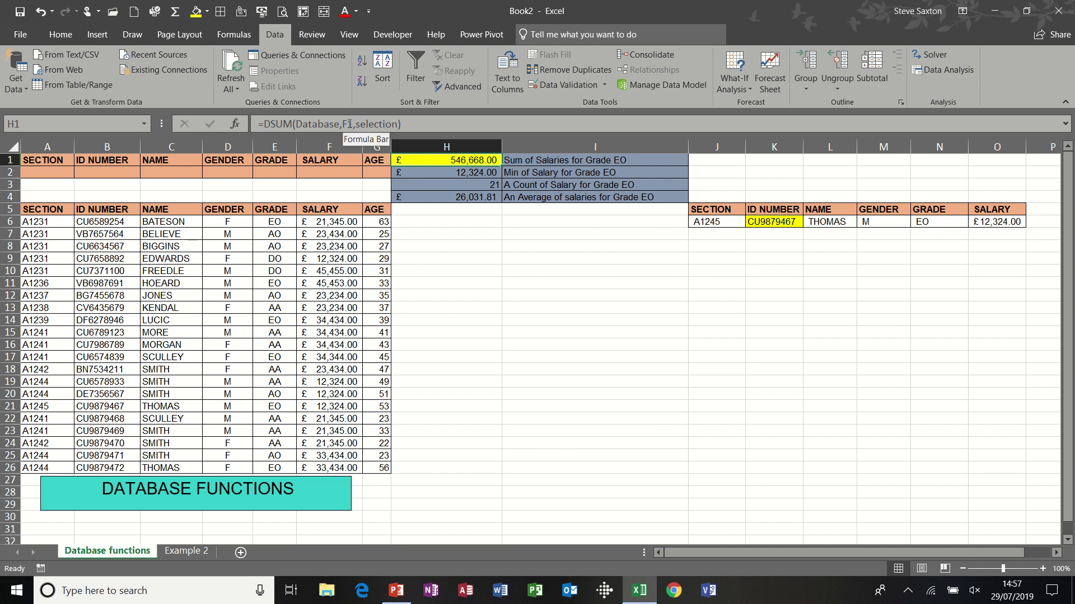
{"action": "left_click", "coordinate": [328, 162]}
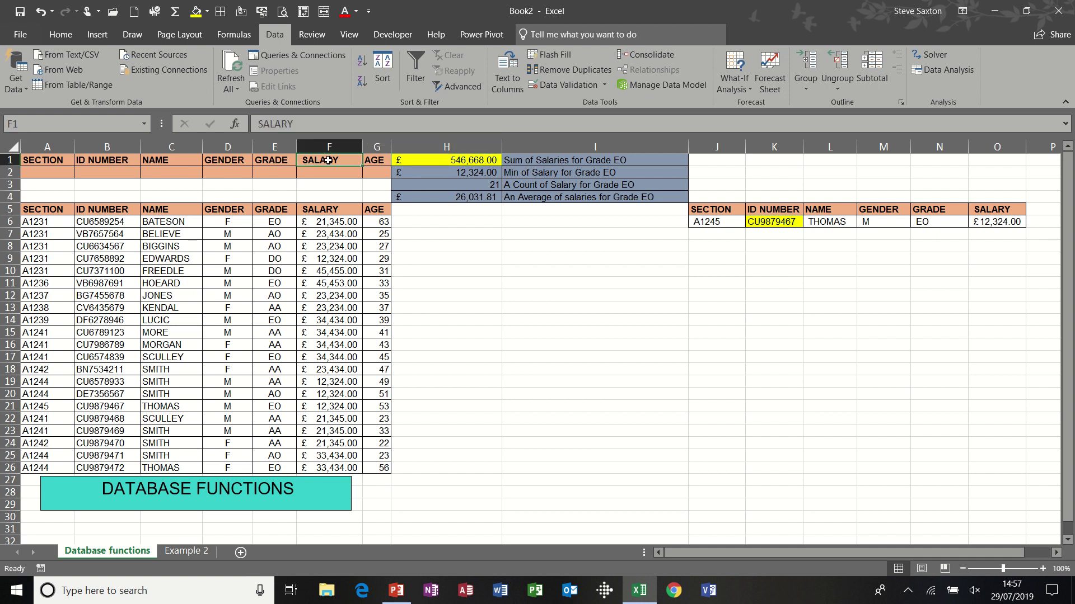
{"action": "left_click", "coordinate": [467, 171]}
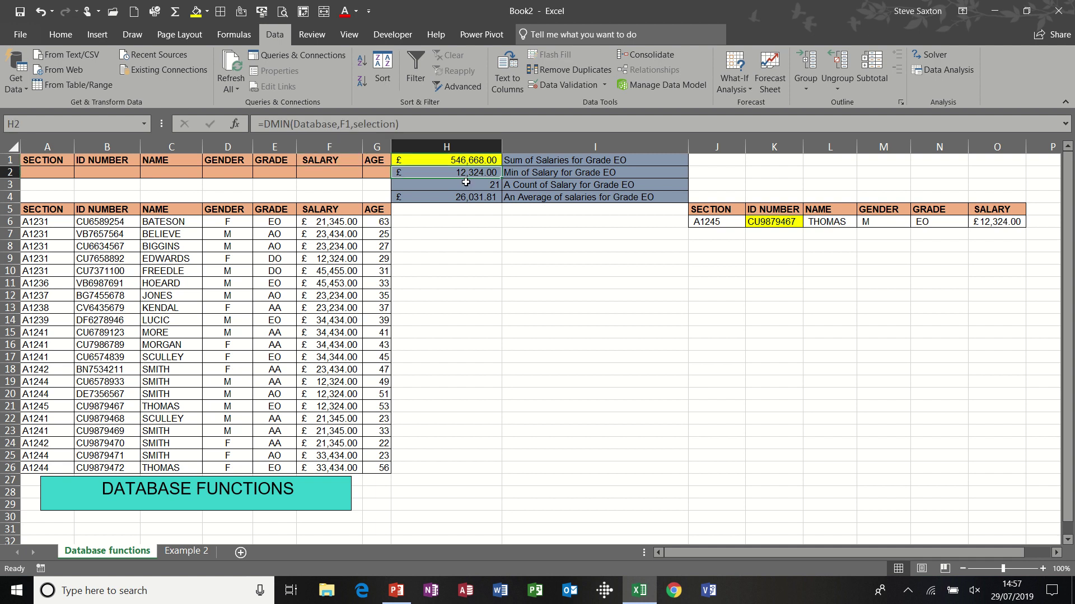
{"action": "left_click", "coordinate": [466, 182]}
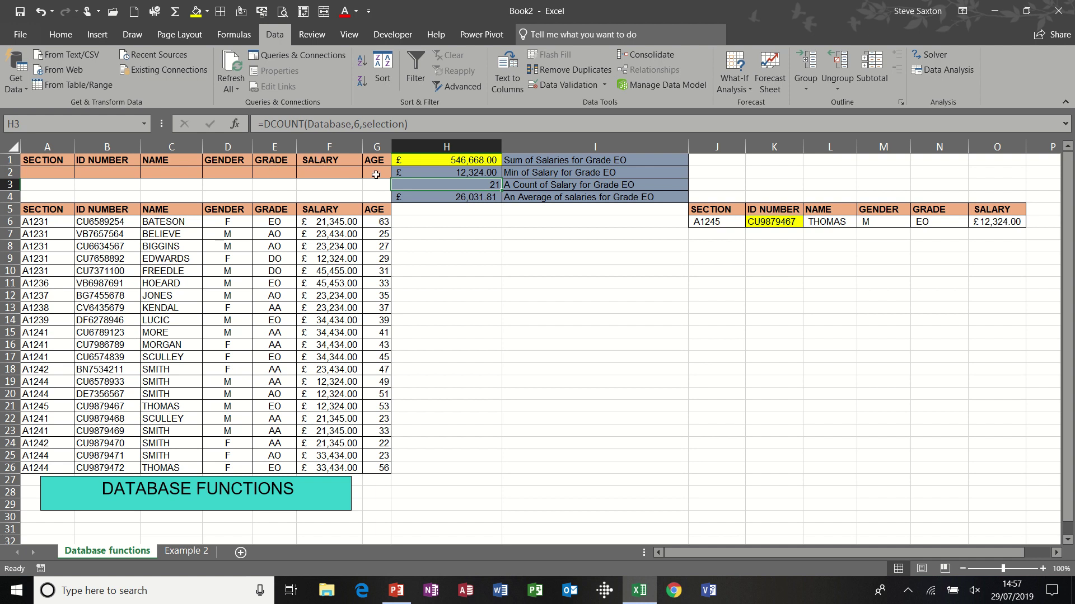
{"action": "left_click", "coordinate": [481, 197]}
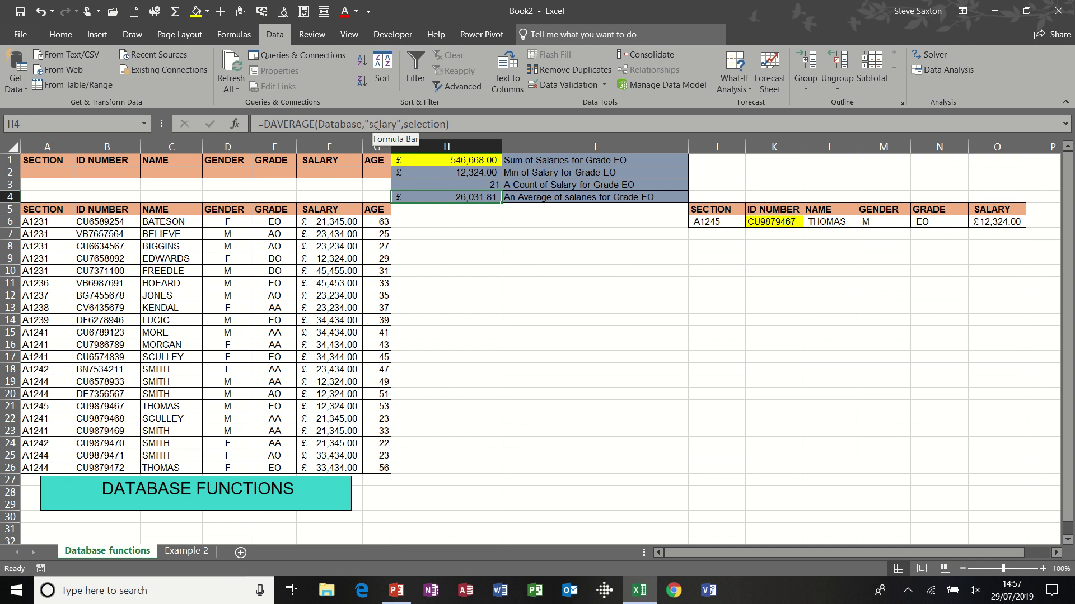
{"action": "left_click", "coordinate": [440, 160]}
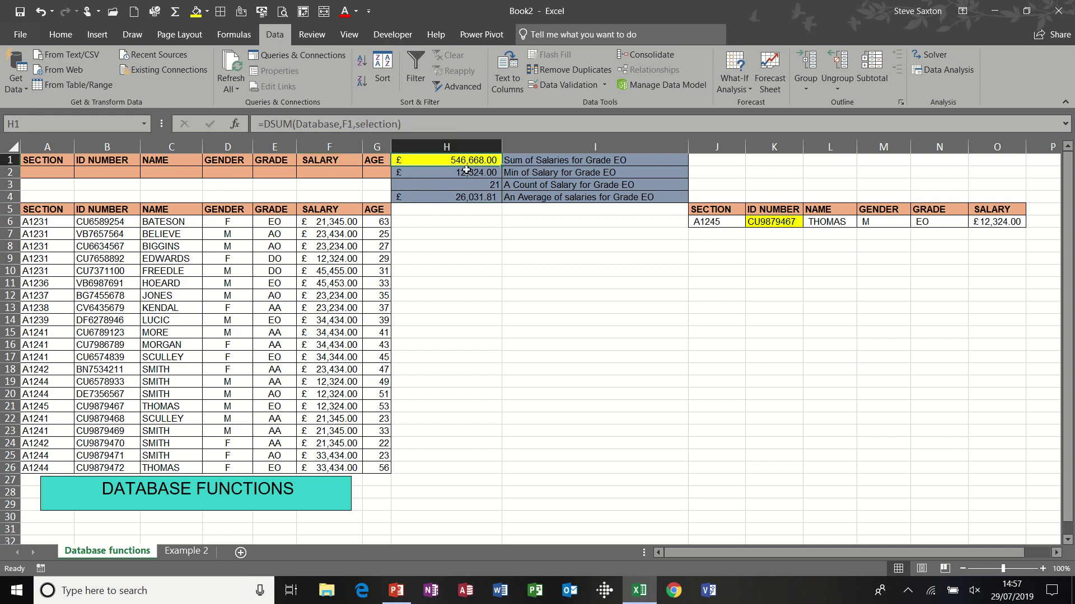
{"action": "left_click", "coordinate": [322, 160]}
{"action": "left_click", "coordinate": [323, 213]}
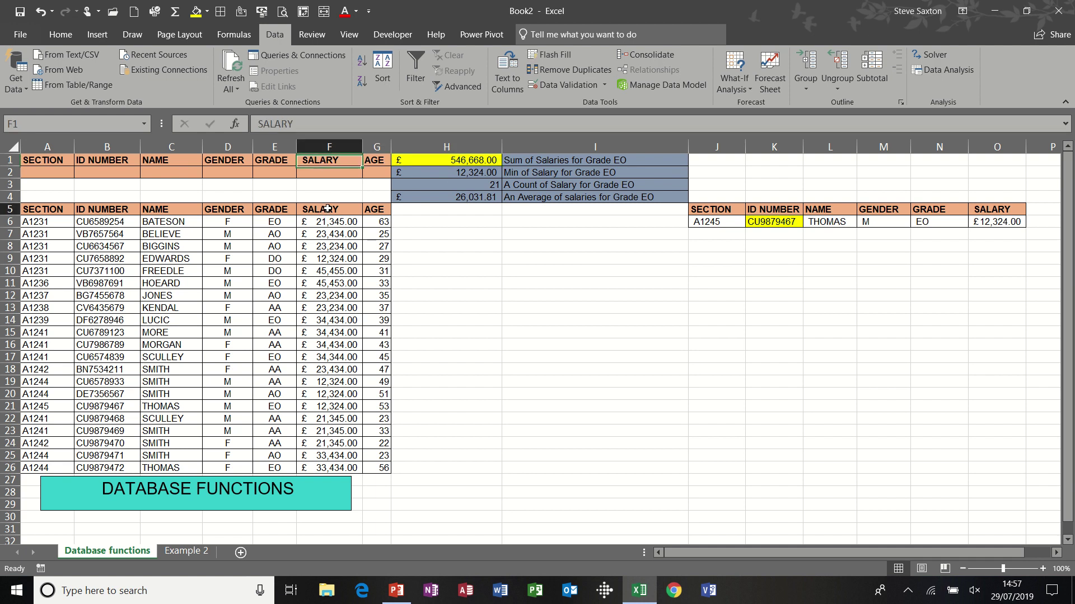
Step: Re-enter the SALARY criteria header in F1 so the summary results are restored
{"action": "double_click", "coordinate": [345, 160]}
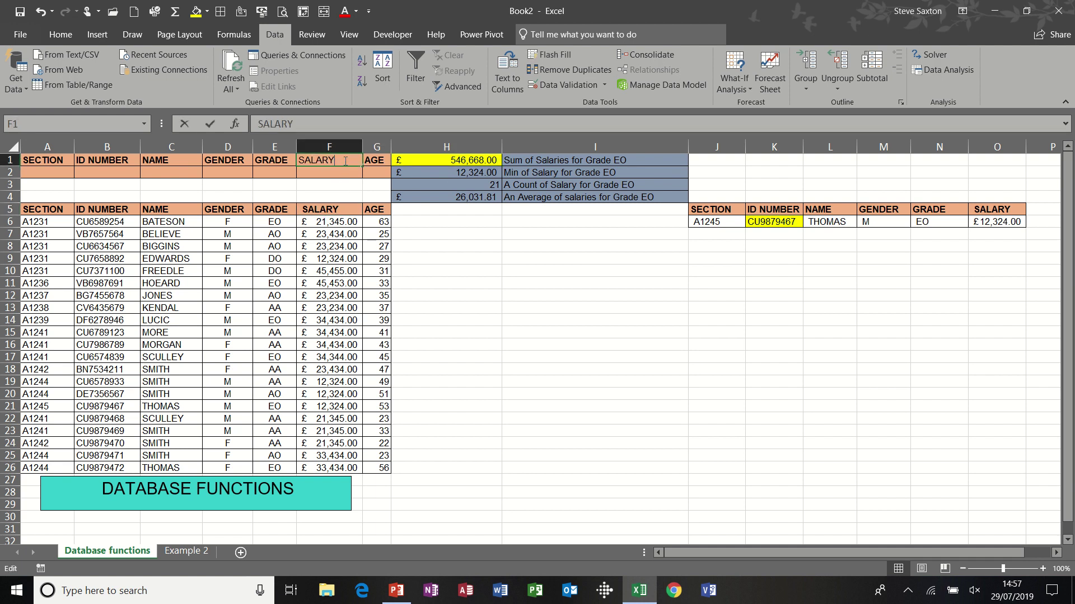
{"action": "key", "text": "Return"}
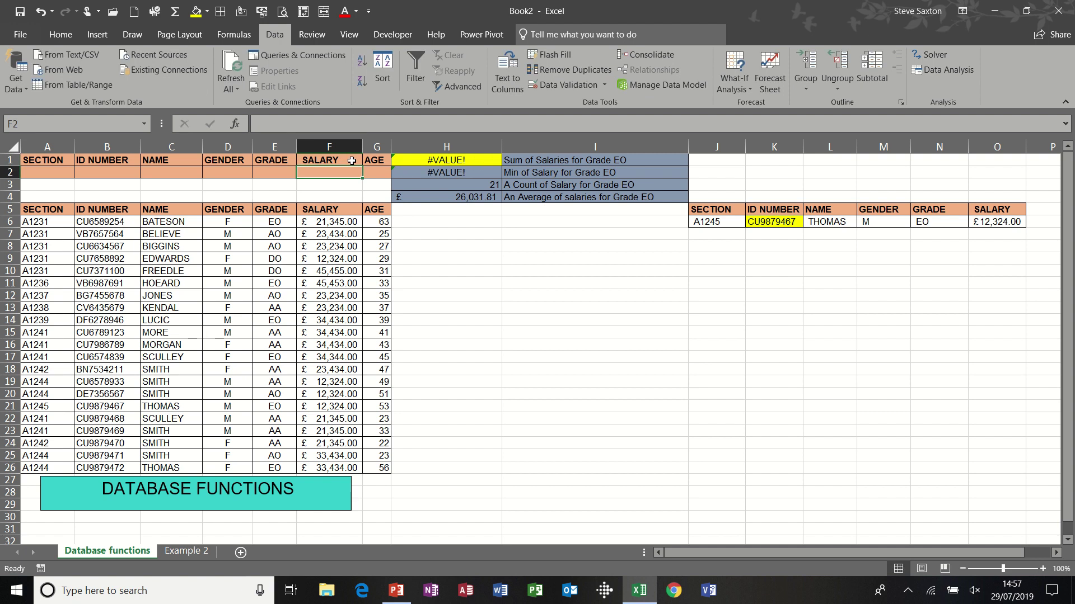
{"action": "double_click", "coordinate": [347, 160]}
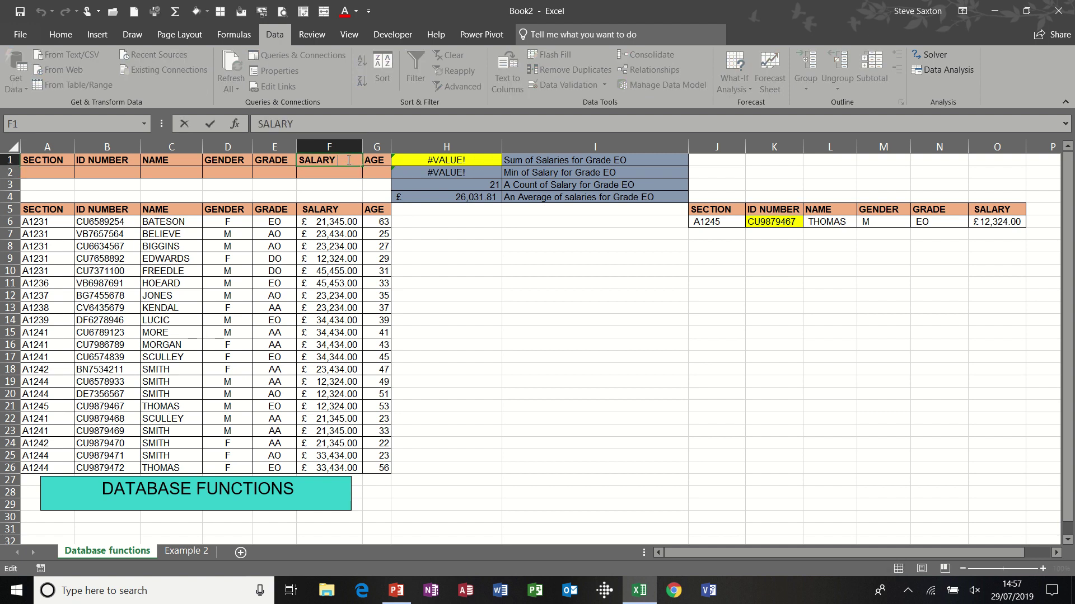
{"action": "left_click", "coordinate": [333, 210]}
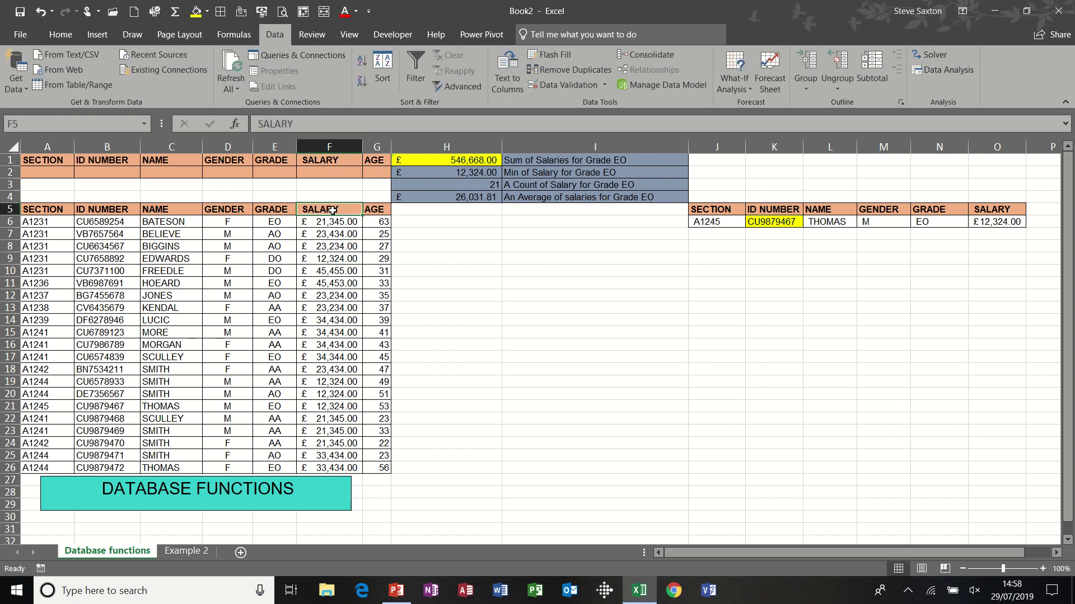
{"action": "left_click", "coordinate": [448, 161]}
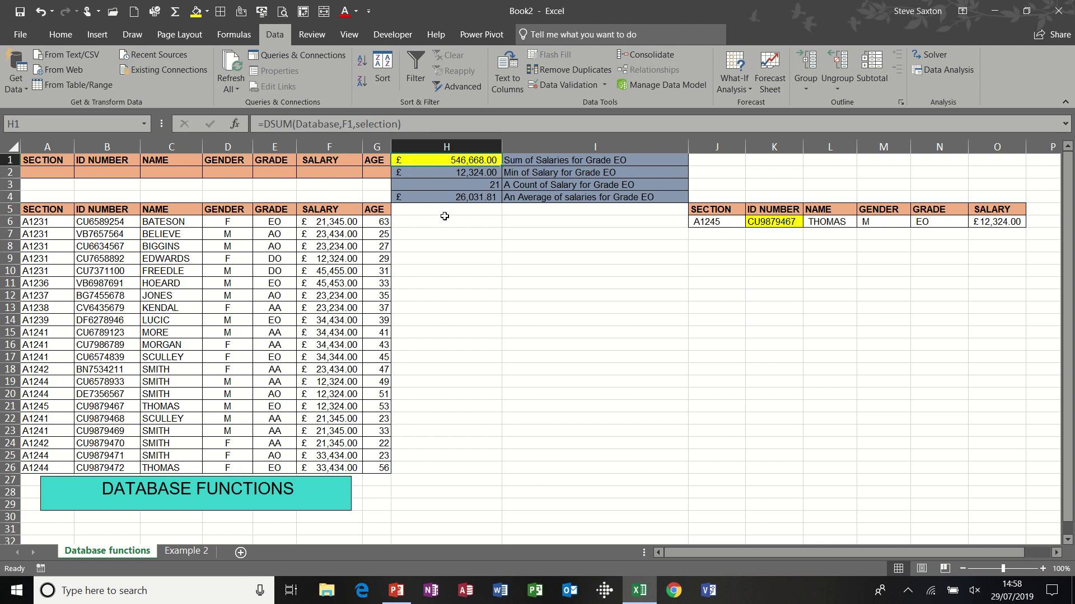
Step: Enter =DSUM(Database,F1,A1:G2) in H6 and give it Accounting Number Format
{"action": "left_click", "coordinate": [442, 223]}
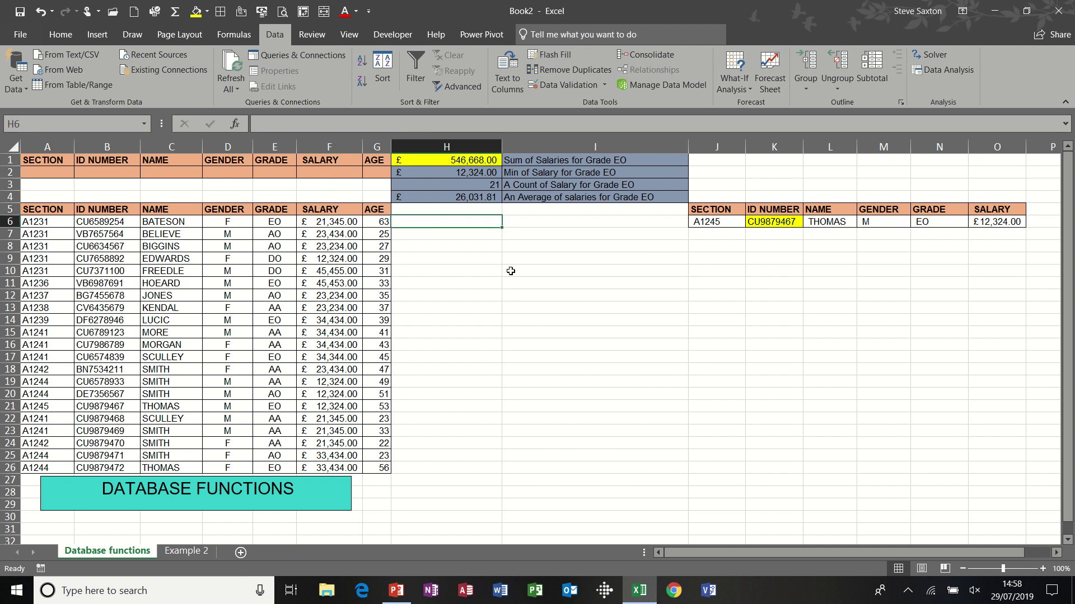
{"action": "type", "text": "=dsum"}
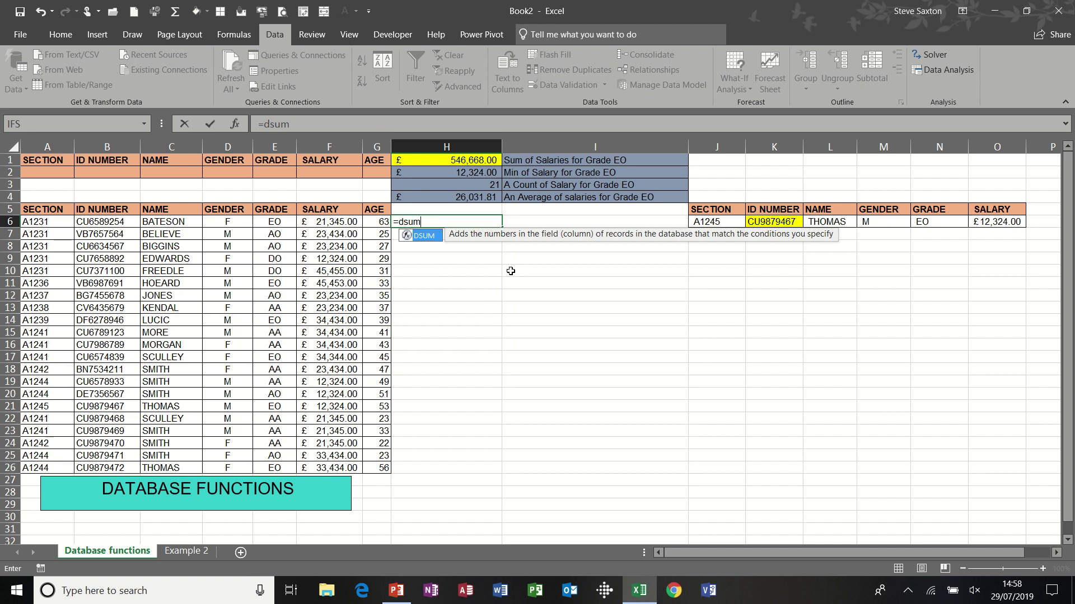
{"action": "type", "text": "("}
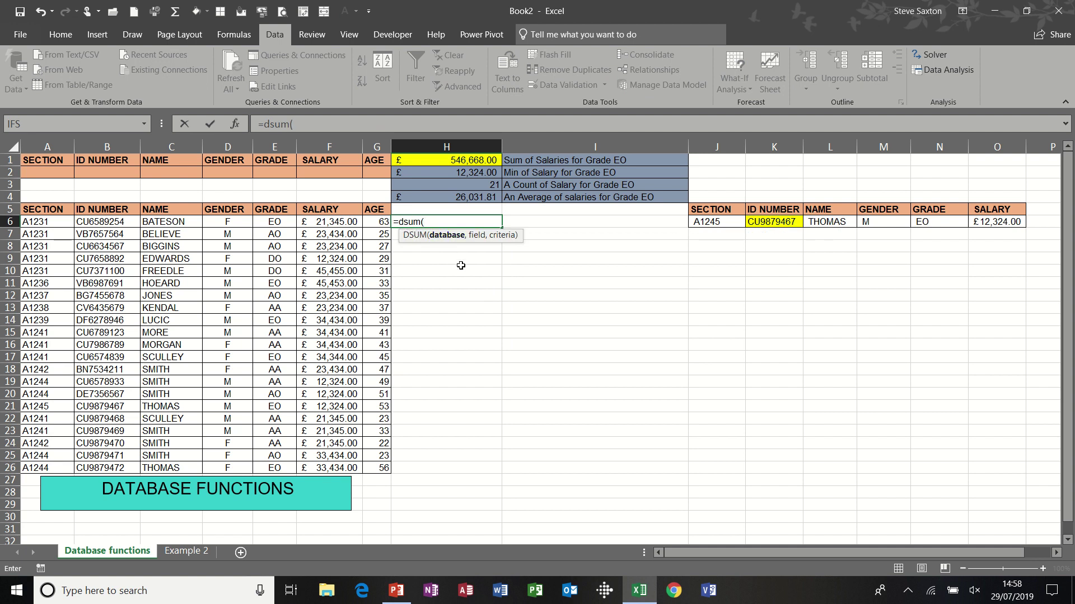
{"action": "type", "text": "database"}
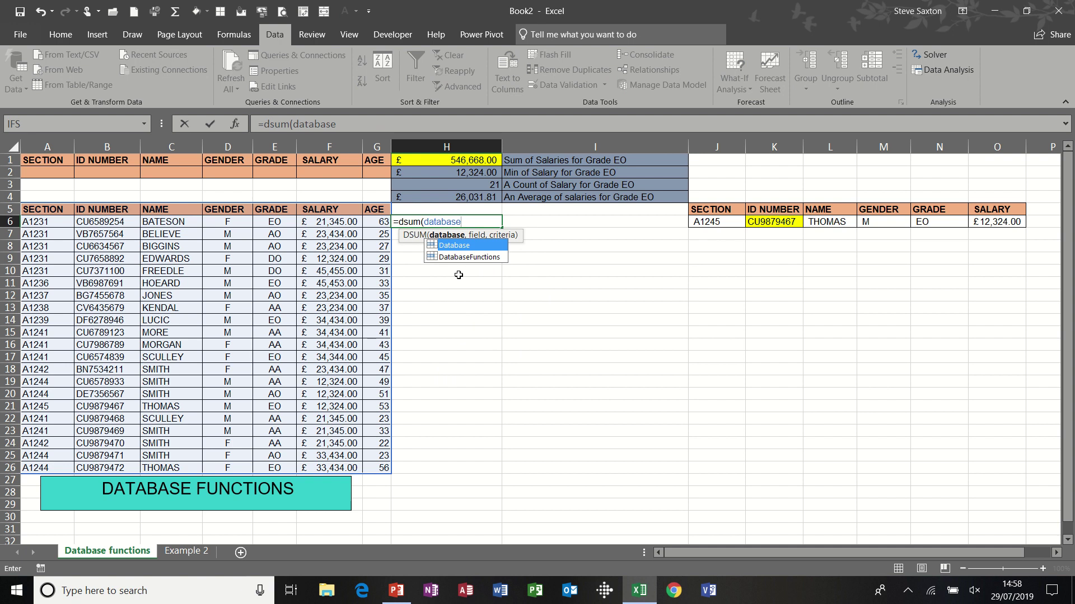
{"action": "type", "text": ","}
{"action": "left_click", "coordinate": [332, 161]}
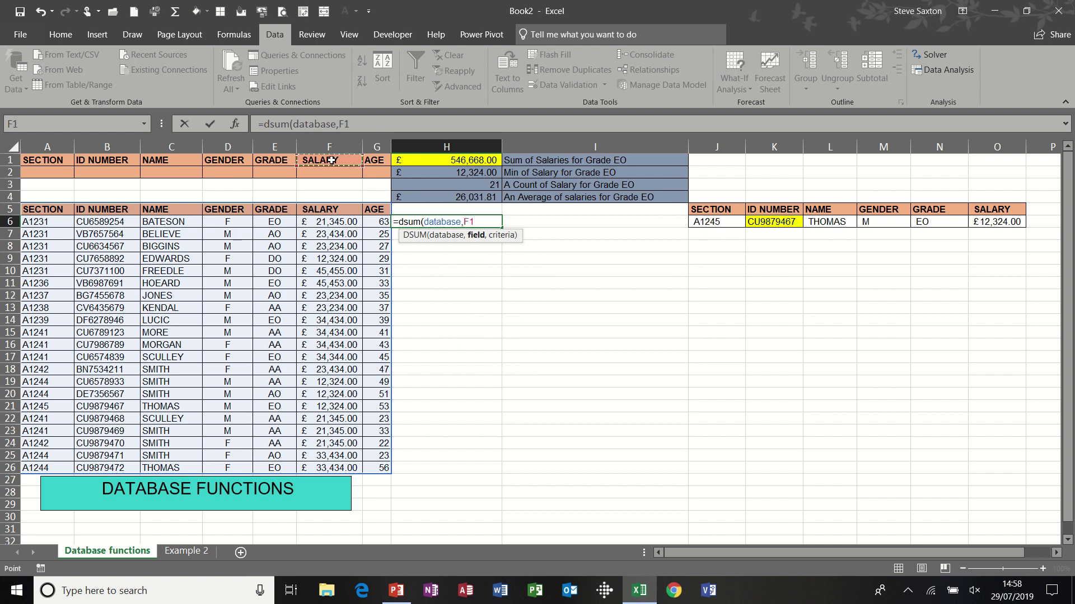
{"action": "type", "text": ","}
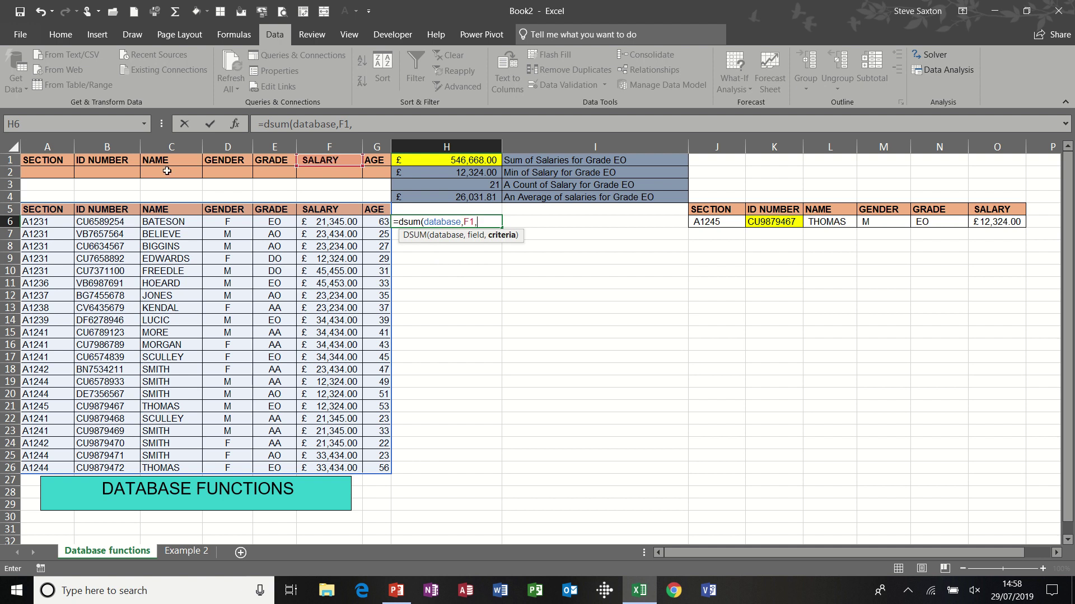
{"action": "left_click", "coordinate": [56, 161]}
{"action": "left_click_drag", "start_coordinate": [137, 172], "coordinate": [378, 171]}
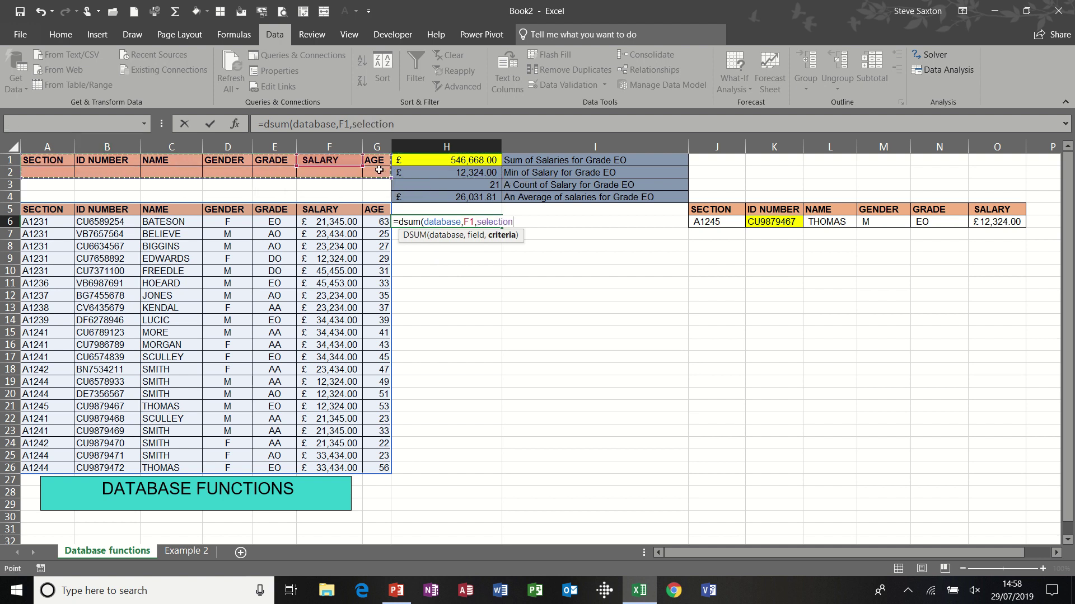
{"action": "left_click", "coordinate": [211, 124]}
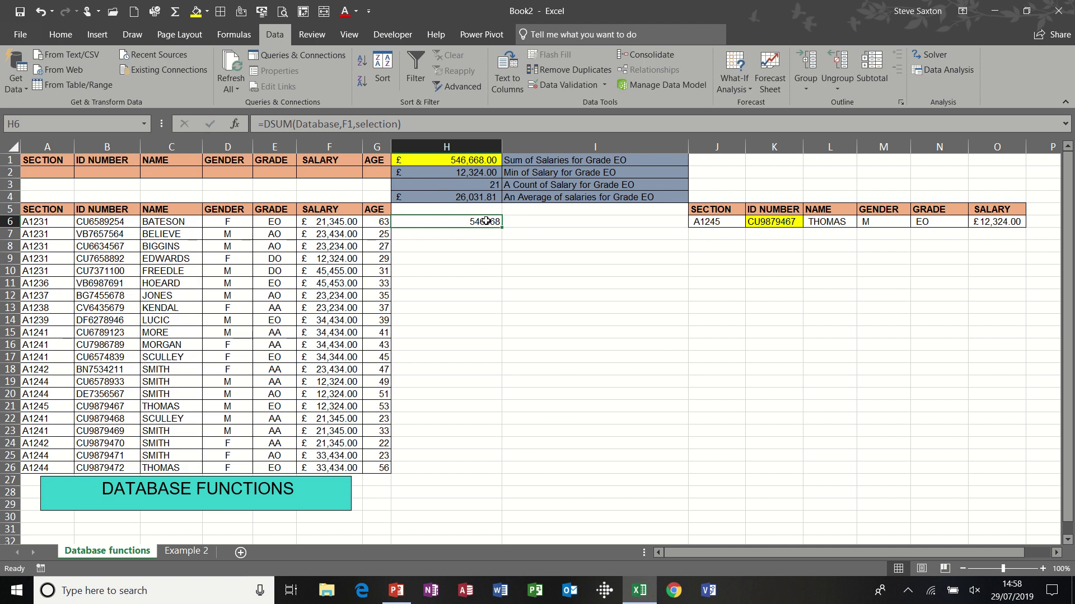
{"action": "left_click", "coordinate": [262, 12]}
{"action": "left_click", "coordinate": [270, 172]}
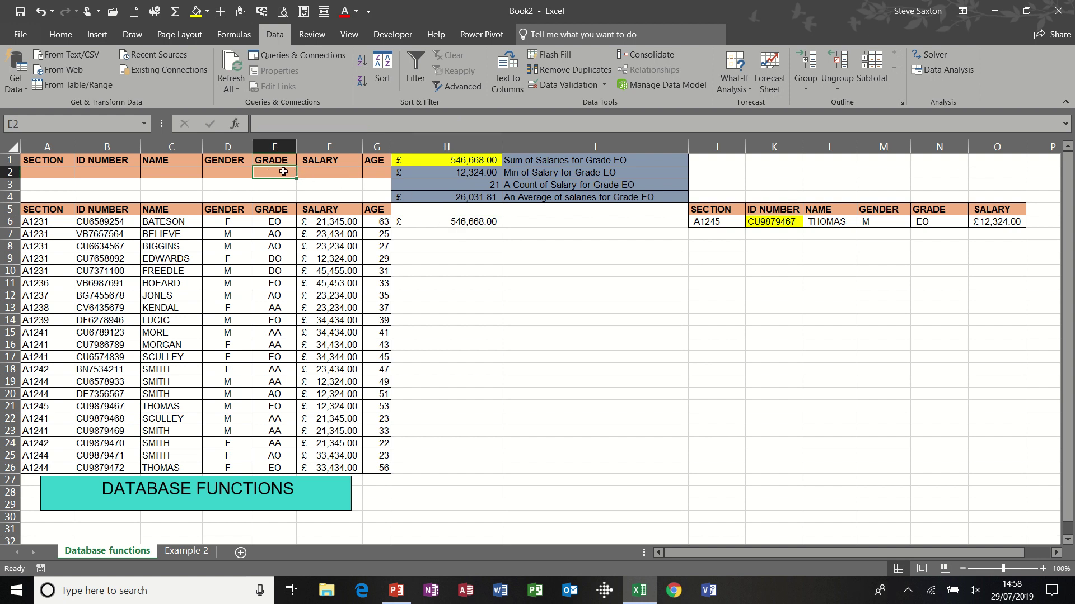
{"action": "type", "text": "EO"}
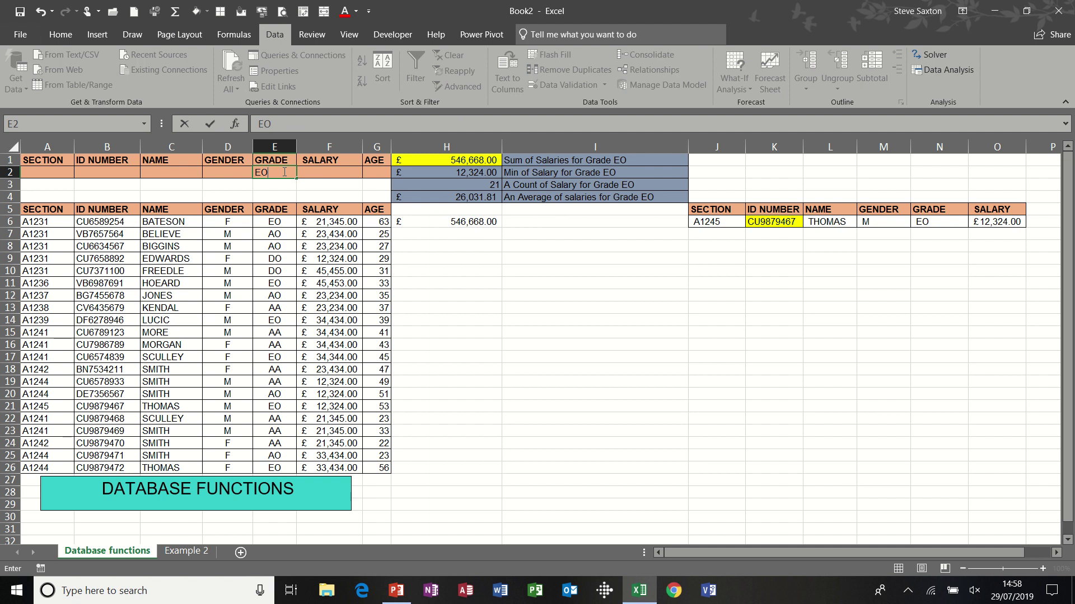
{"action": "left_click", "coordinate": [312, 171]}
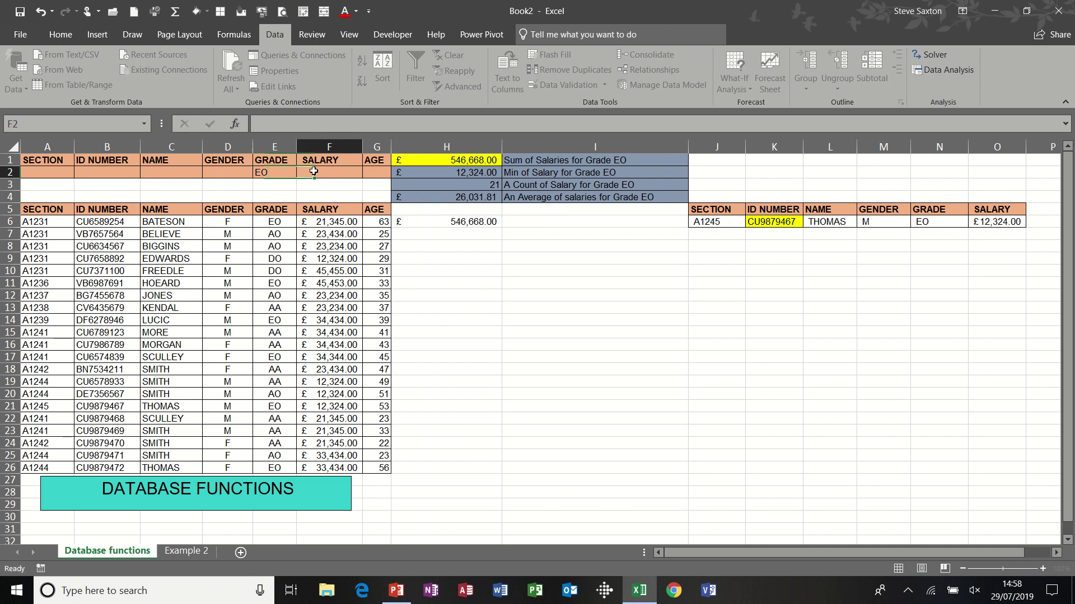
{"action": "left_click", "coordinate": [455, 224]}
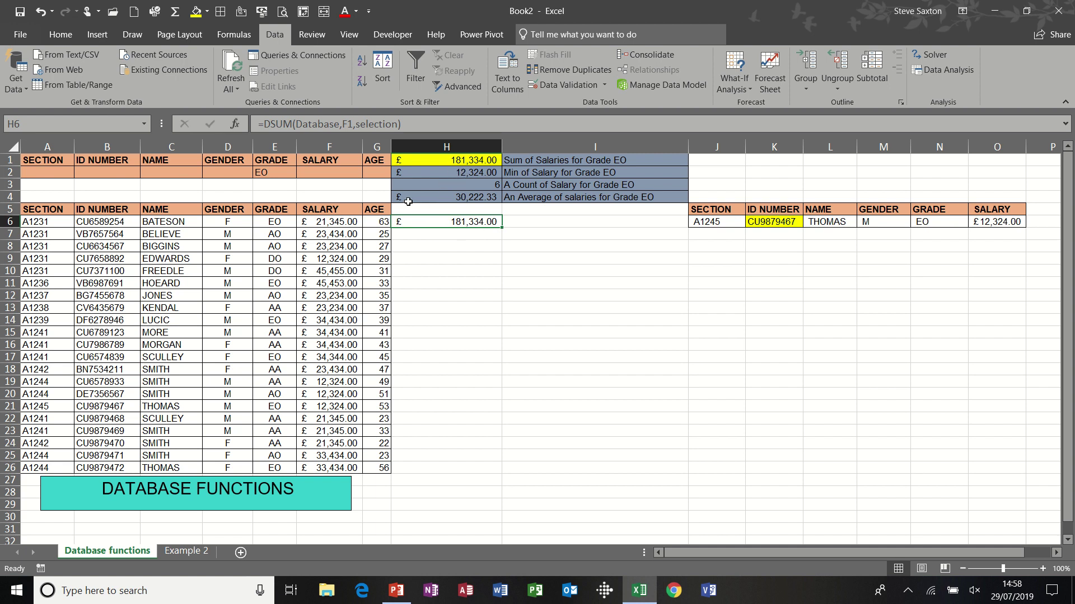
{"action": "left_click", "coordinate": [470, 172]}
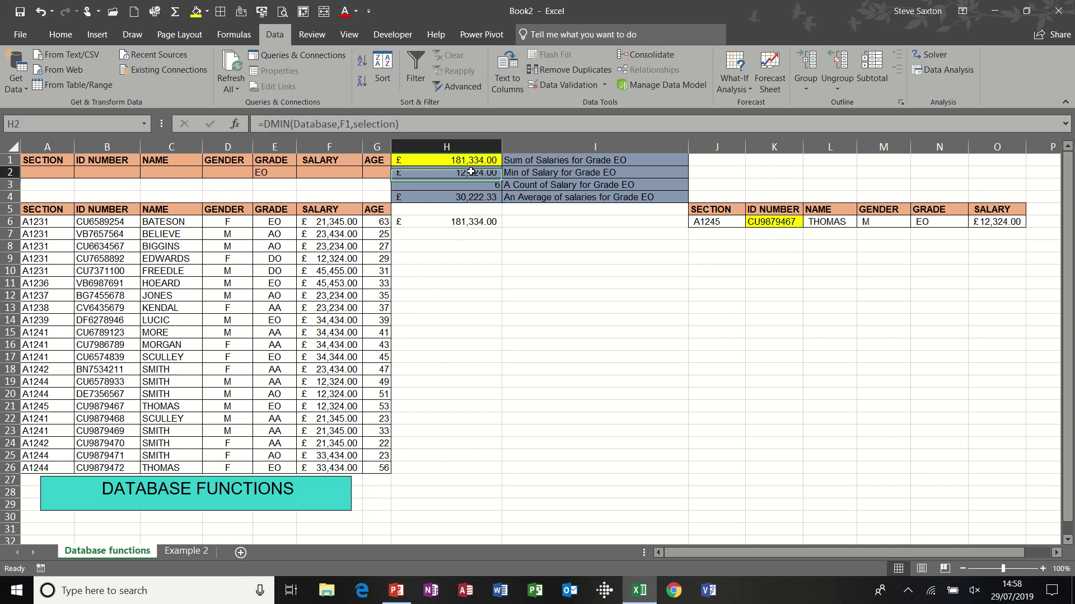
{"action": "left_click", "coordinate": [452, 185]}
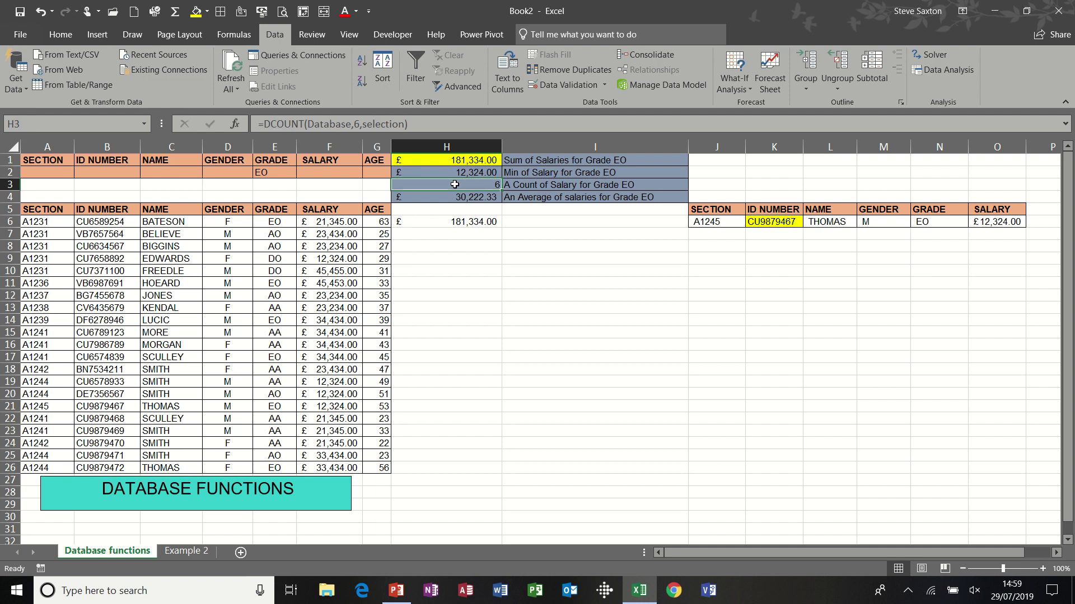
{"action": "left_click", "coordinate": [460, 197]}
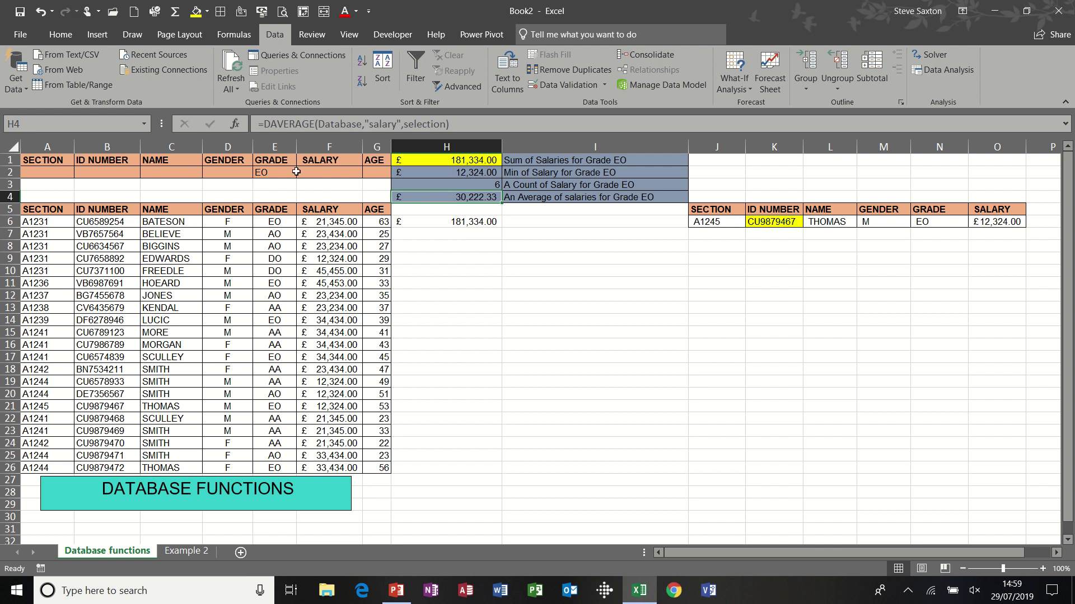
{"action": "left_click", "coordinate": [270, 172]}
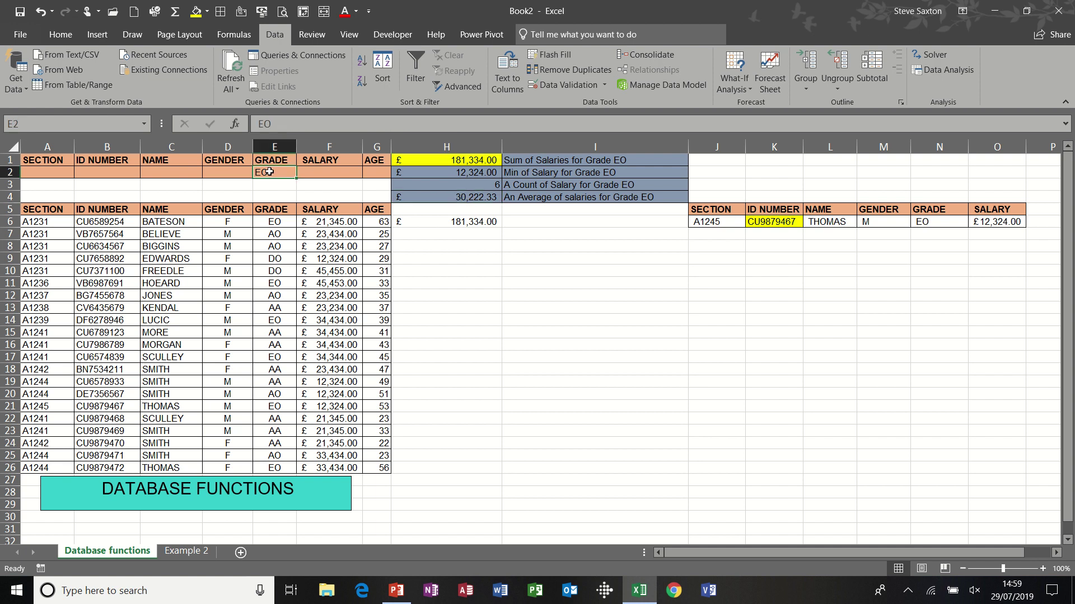
{"action": "type", "text": "AO"}
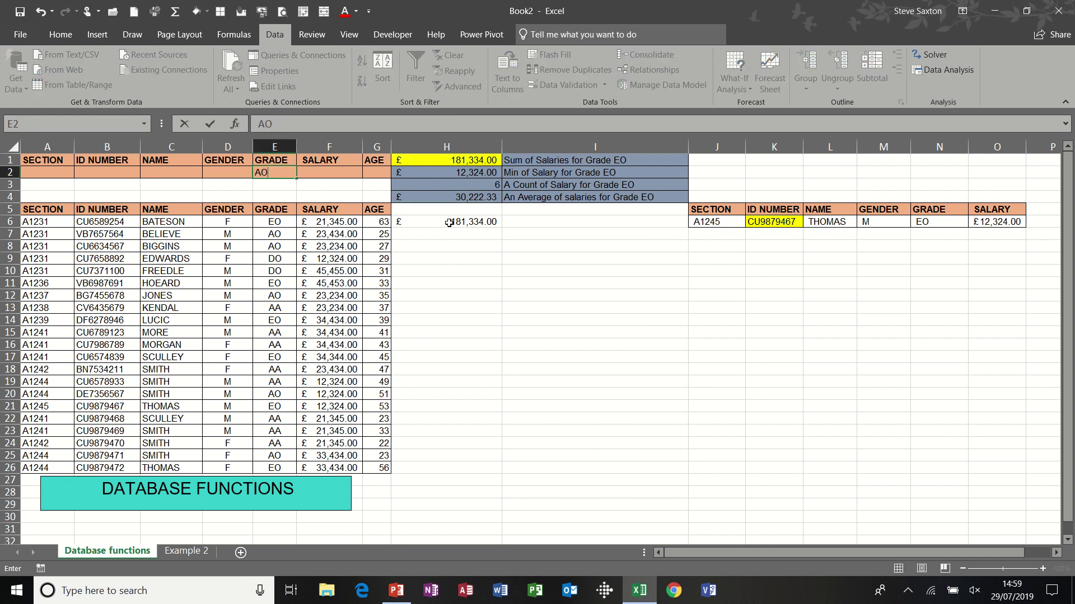
{"action": "left_click", "coordinate": [452, 223]}
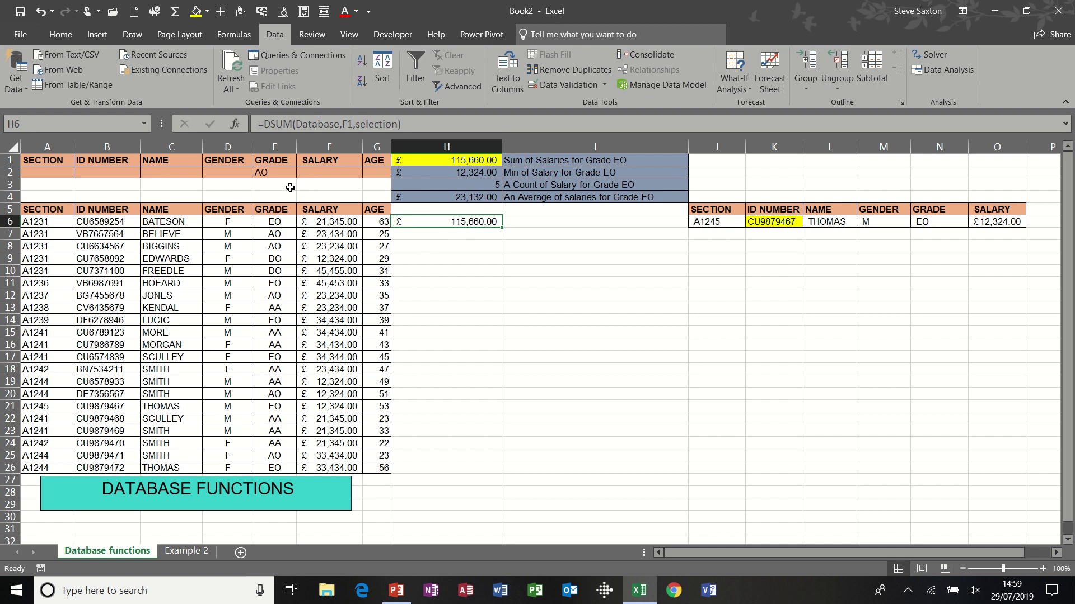
{"action": "left_click", "coordinate": [221, 174]}
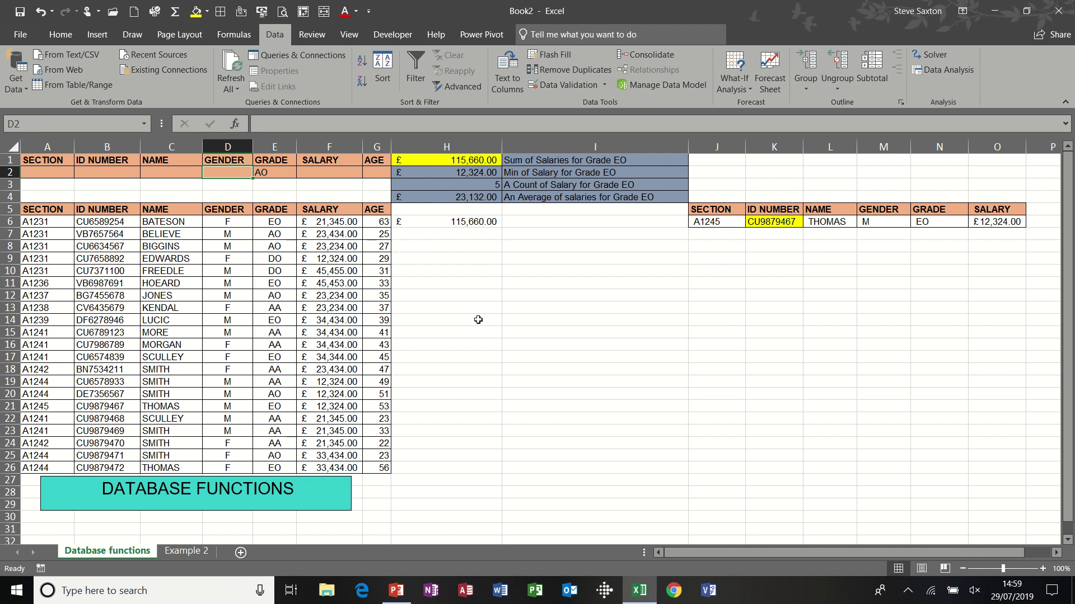
{"action": "type", "text": "M"}
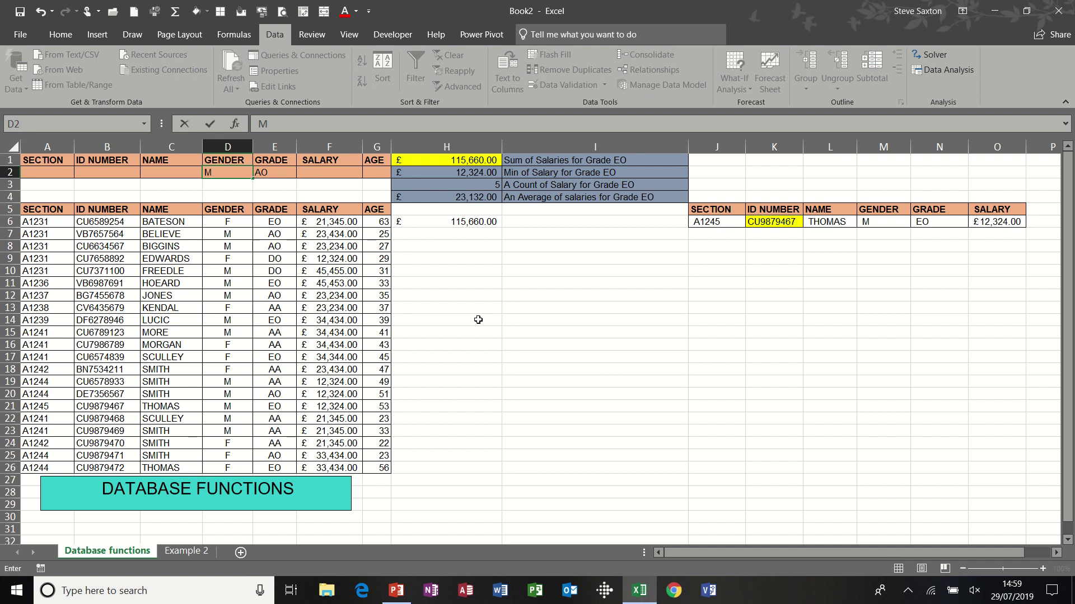
{"action": "left_click", "coordinate": [458, 236]}
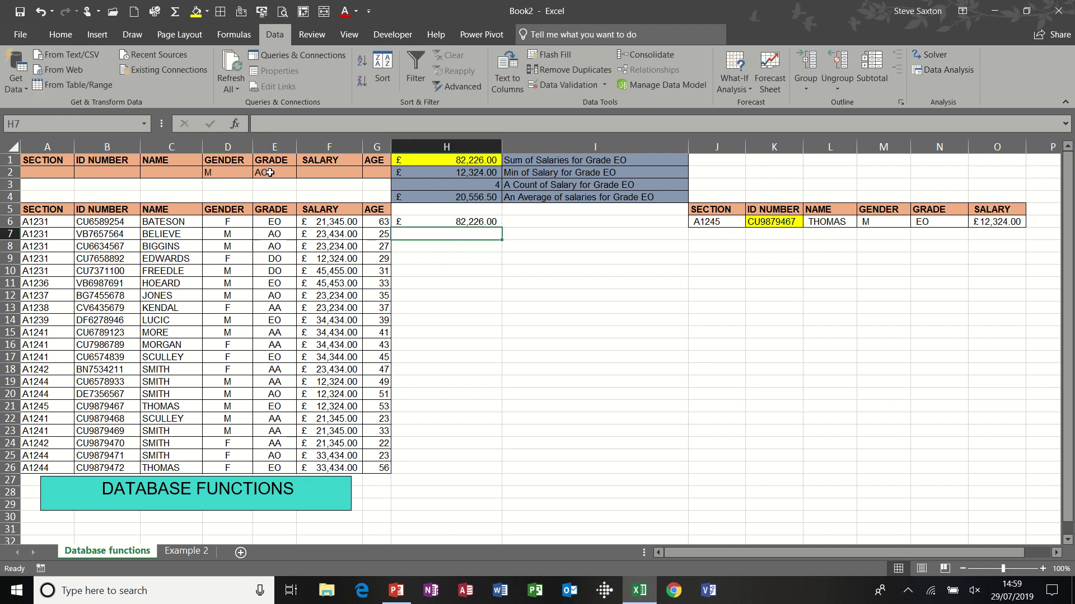
{"action": "left_click", "coordinate": [378, 172]}
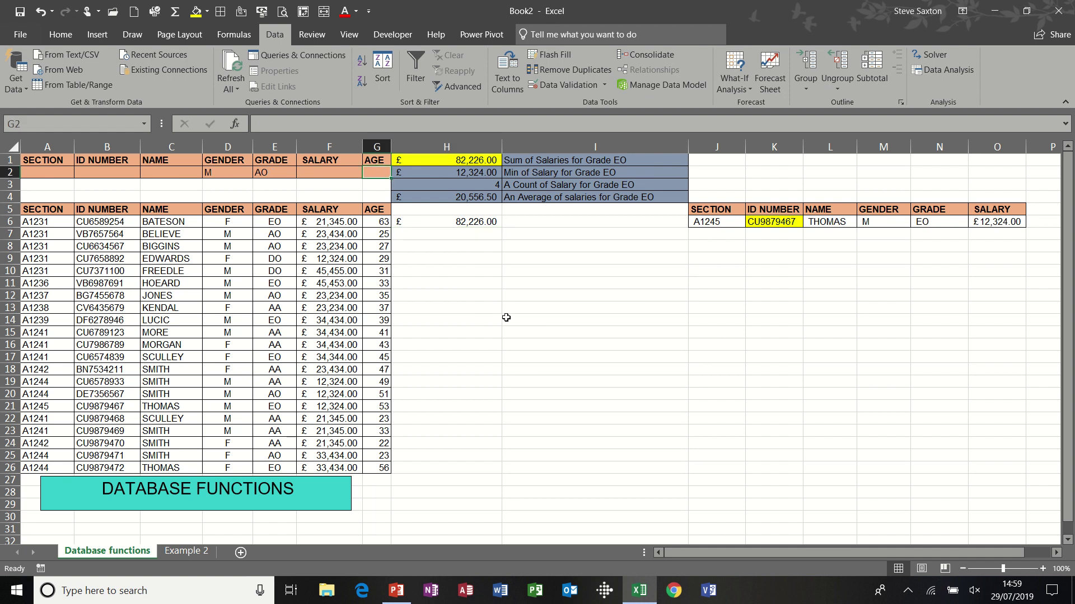
{"action": "type", "text": ">30"}
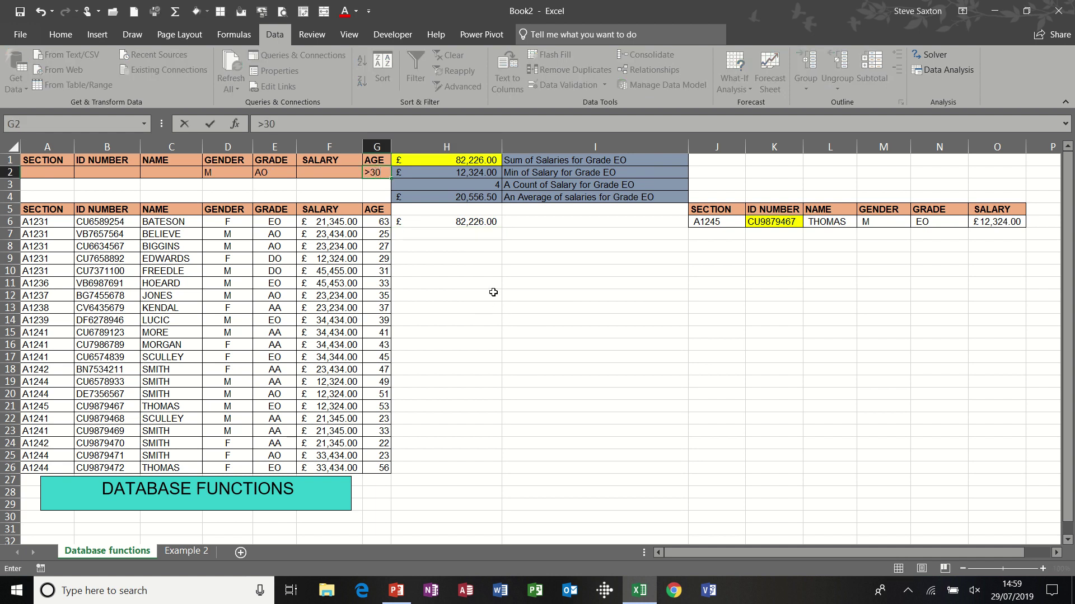
{"action": "left_click", "coordinate": [470, 235]}
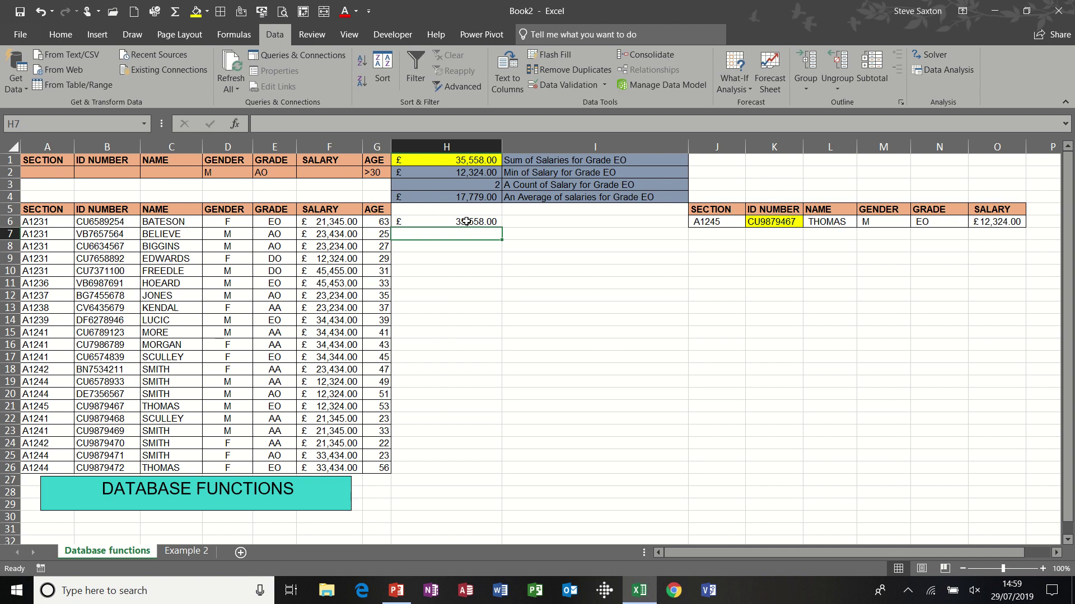
{"action": "left_click", "coordinate": [466, 221]}
{"action": "left_click", "coordinate": [483, 182]}
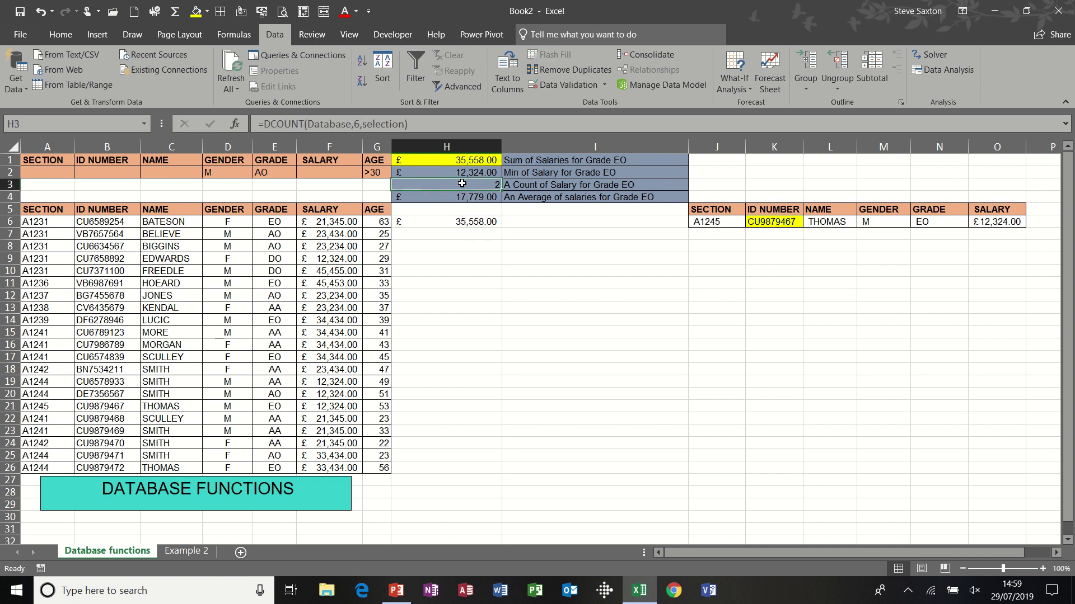
{"action": "left_click", "coordinate": [463, 160]}
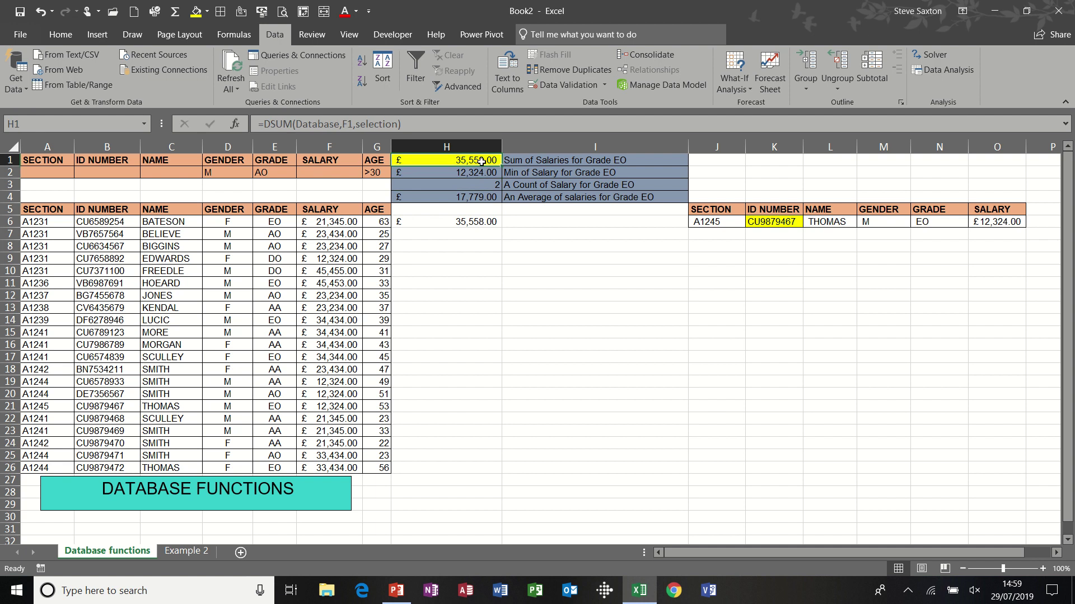
{"action": "left_click", "coordinate": [476, 198]}
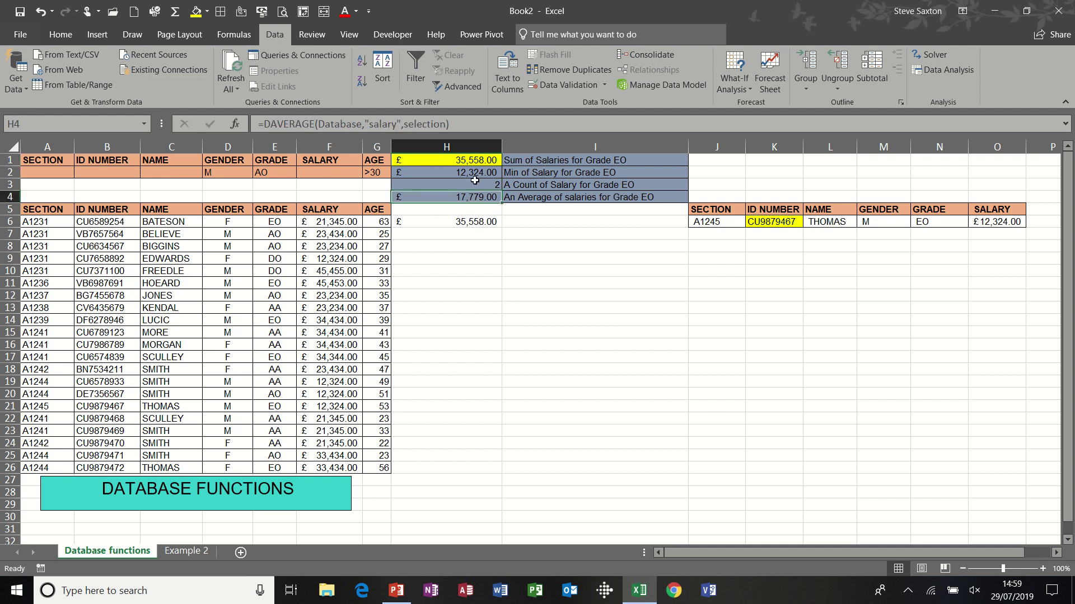
{"action": "left_click", "coordinate": [465, 174]}
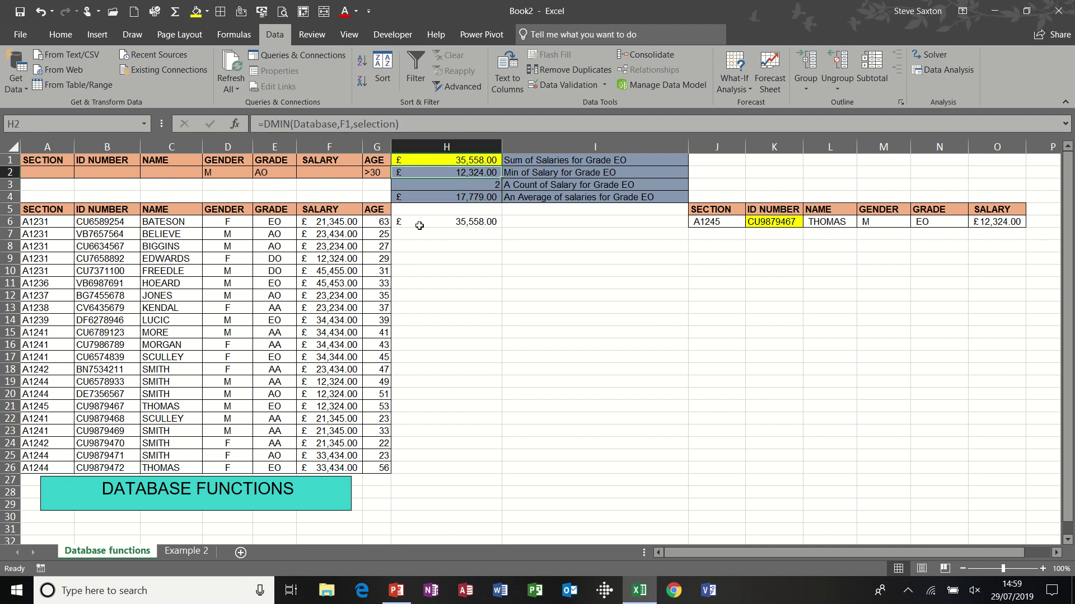
{"action": "left_click", "coordinate": [218, 171]}
{"action": "left_click_drag", "start_coordinate": [217, 172], "coordinate": [365, 173]}
Step: Clear the criteria values and enter =DMIN(Database,F1,criteria rows) in H7
{"action": "key", "text": "Delete"}
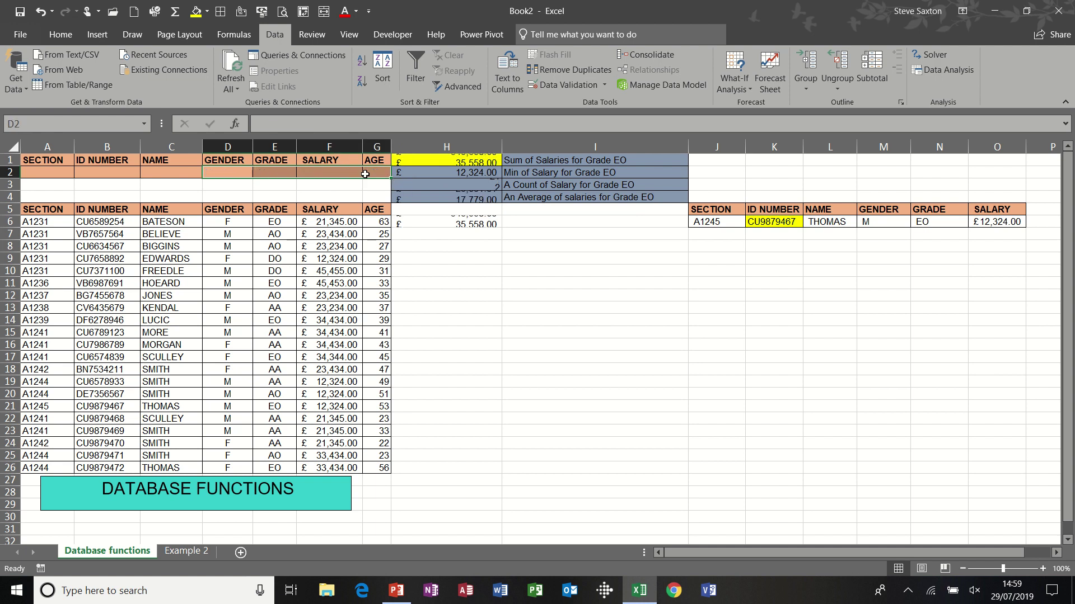
{"action": "left_click", "coordinate": [480, 225]}
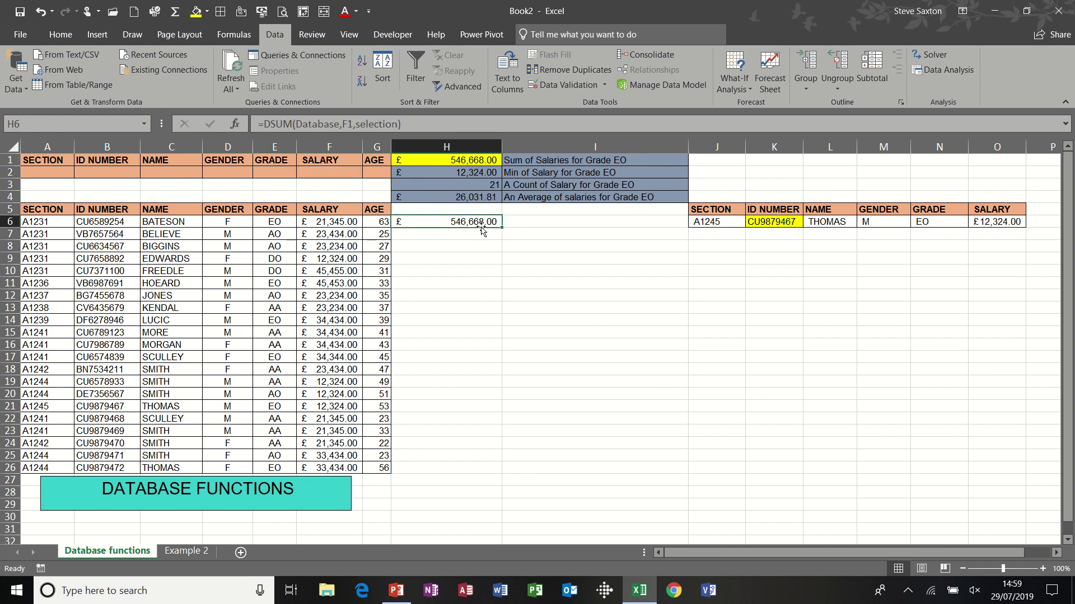
{"action": "left_click", "coordinate": [469, 235]}
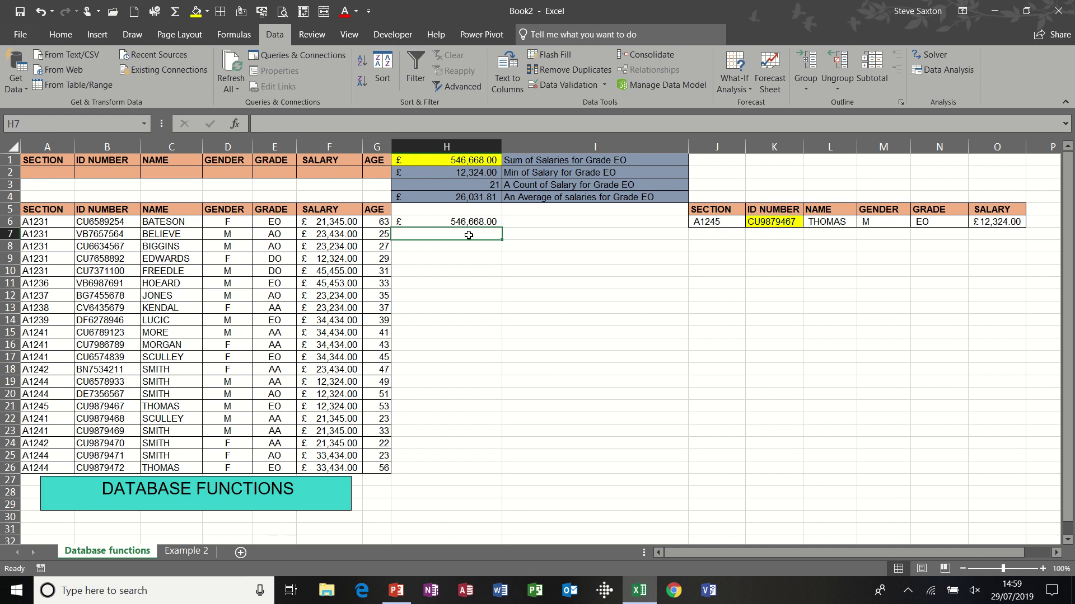
{"action": "type", "text": "=dmin"}
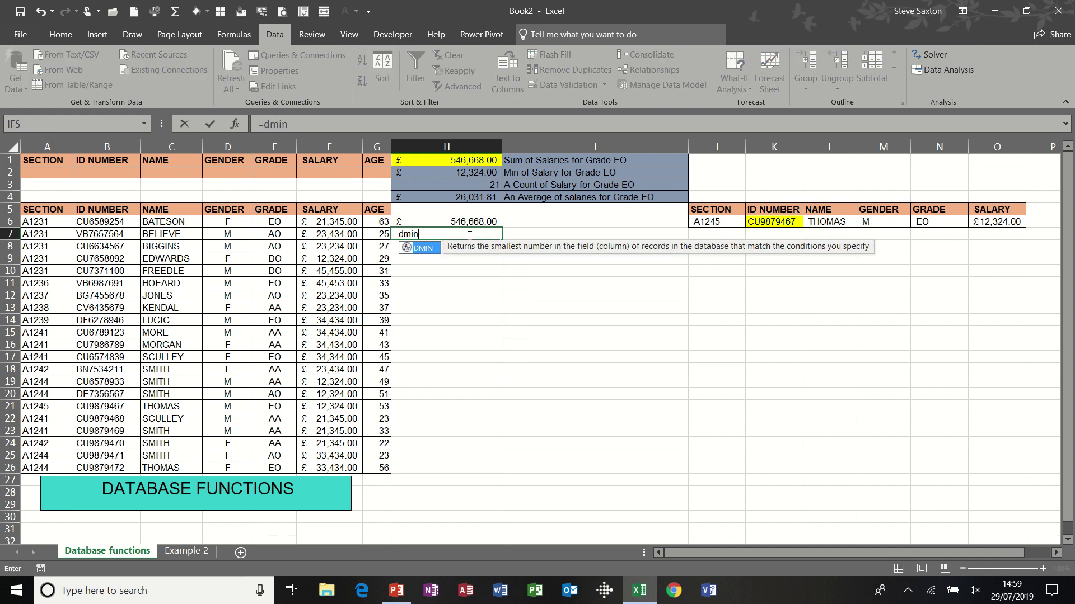
{"action": "type", "text": "("}
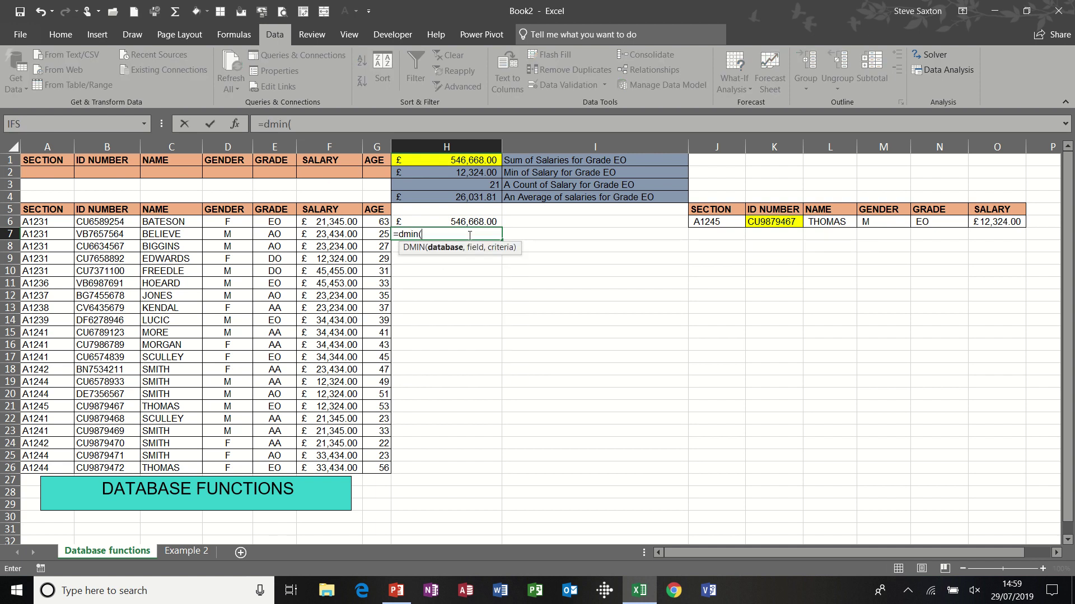
{"action": "type", "text": "database"}
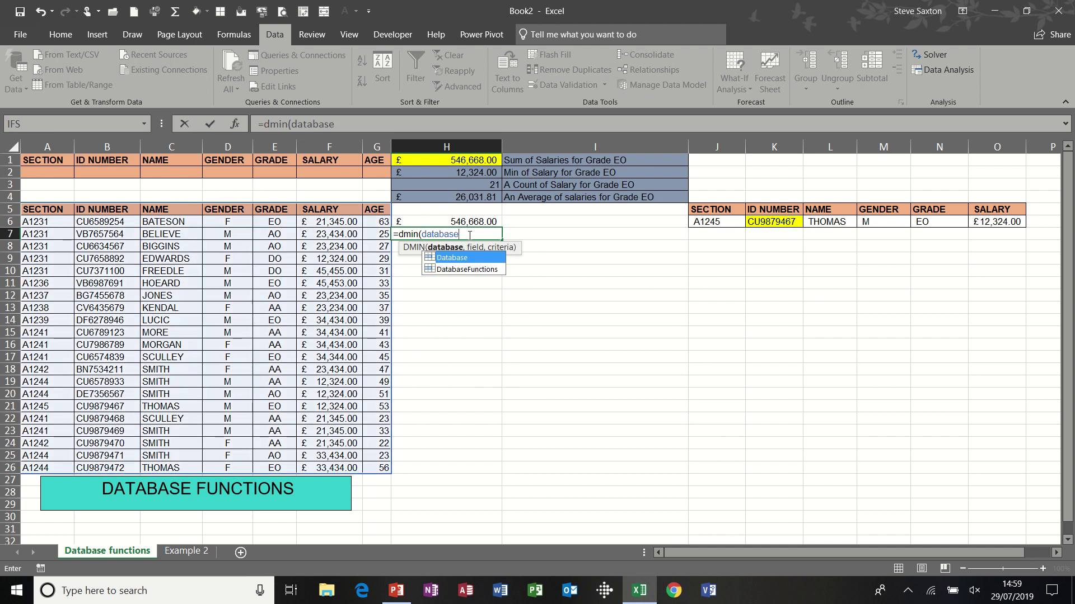
{"action": "type", "text": ","}
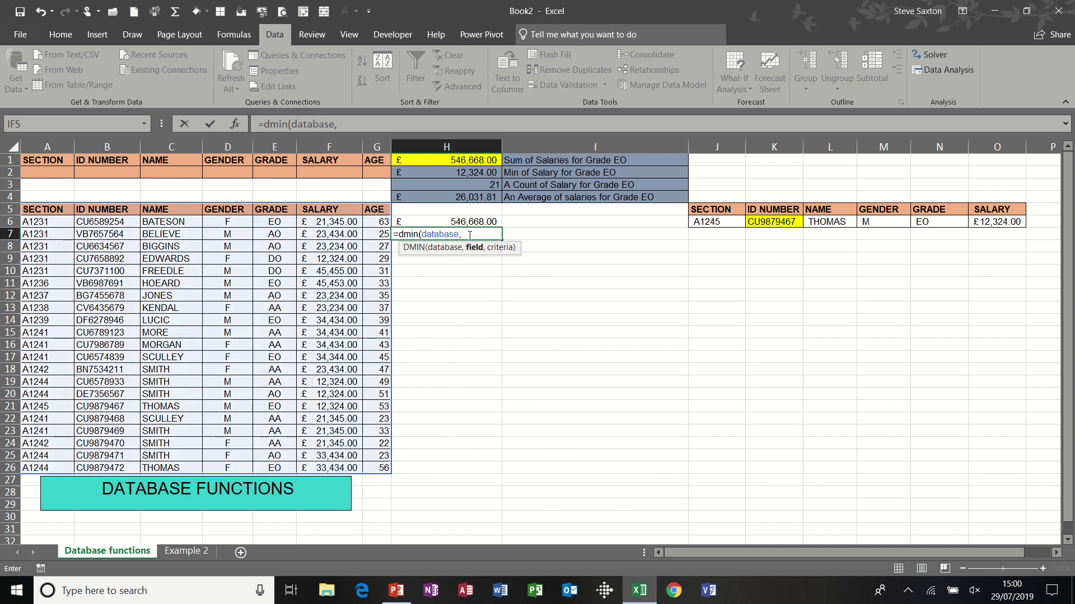
{"action": "left_click", "coordinate": [334, 162]}
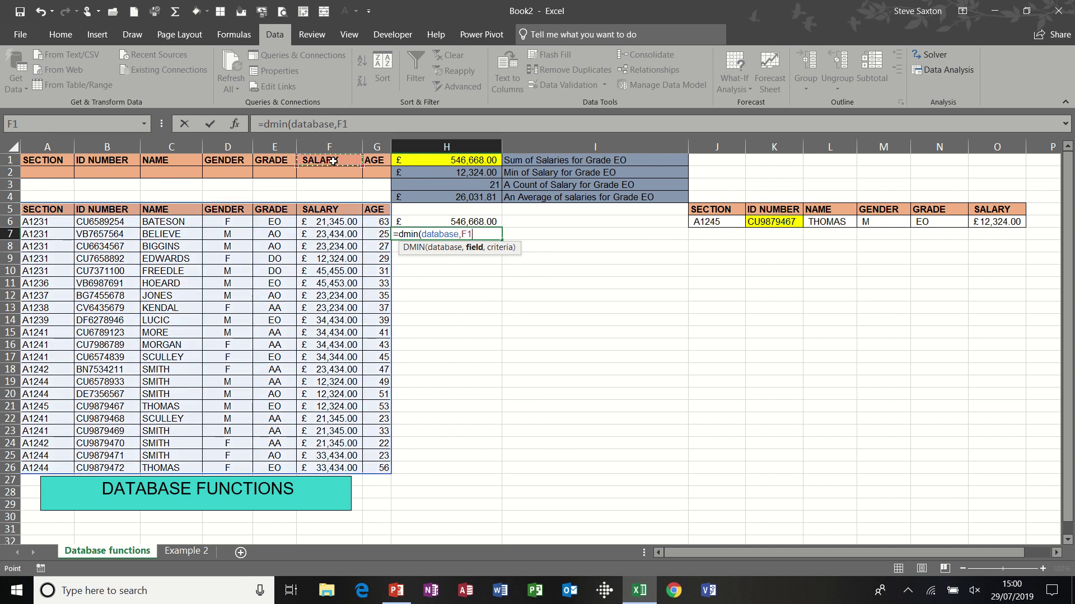
{"action": "type", "text": ","}
{"action": "left_click_drag", "start_coordinate": [44, 160], "coordinate": [367, 168]}
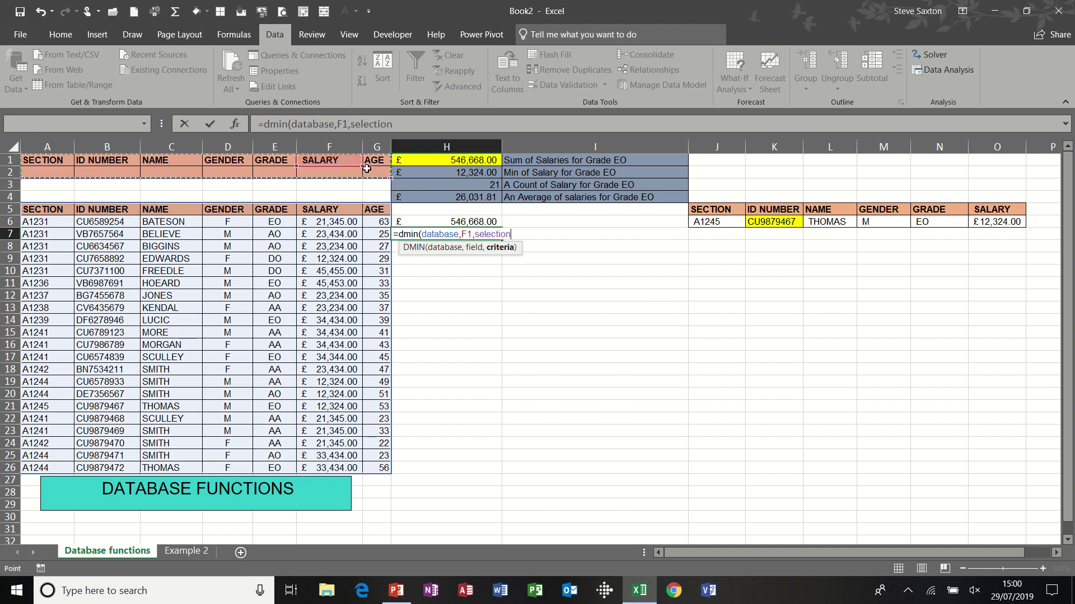
{"action": "left_click", "coordinate": [209, 124]}
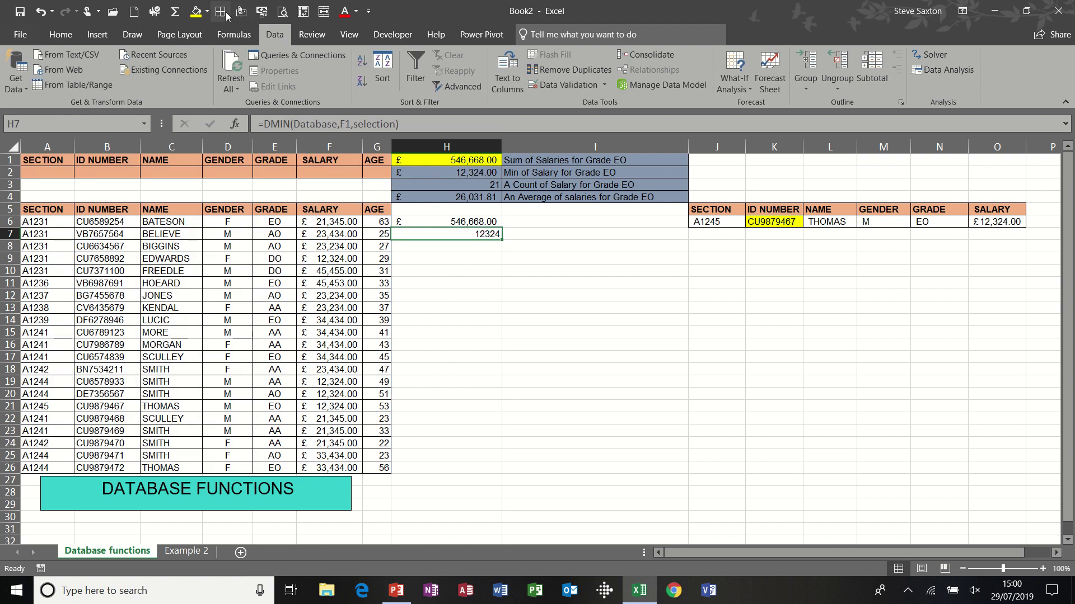
Step: Format the £12,324.00 minimum salary in H7 as currency and review the DCOUNT and DAVERAGE formulas
{"action": "left_click", "coordinate": [261, 11]}
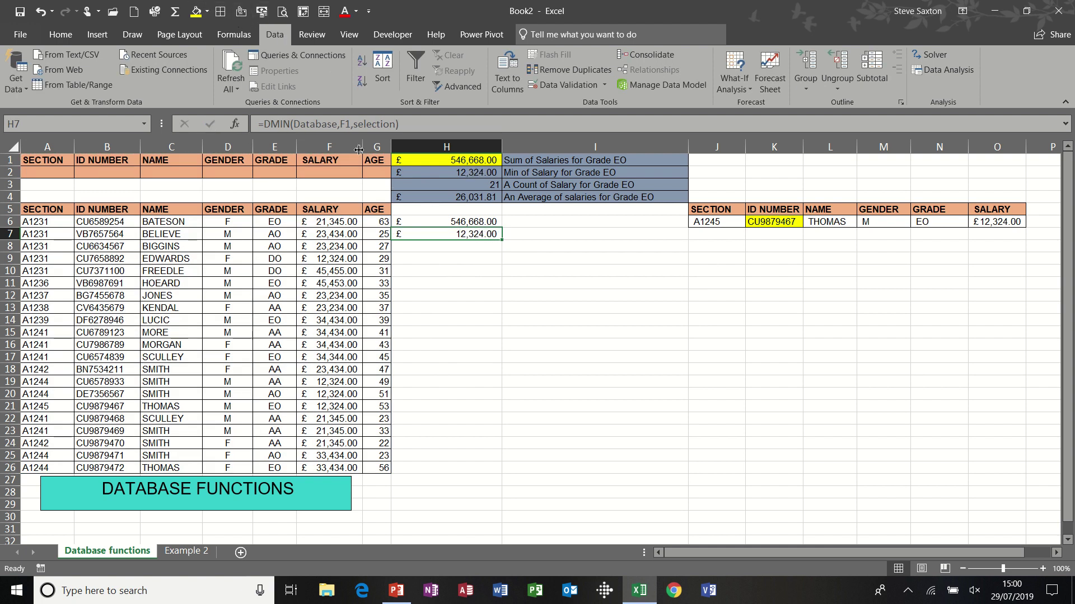
{"action": "left_click", "coordinate": [474, 184]}
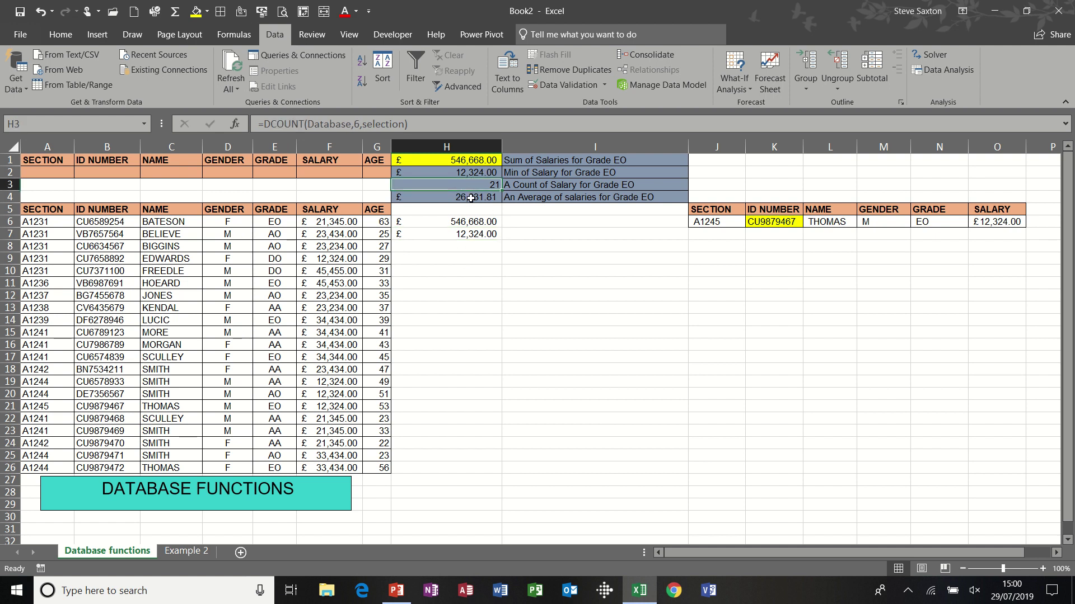
{"action": "left_click", "coordinate": [471, 198]}
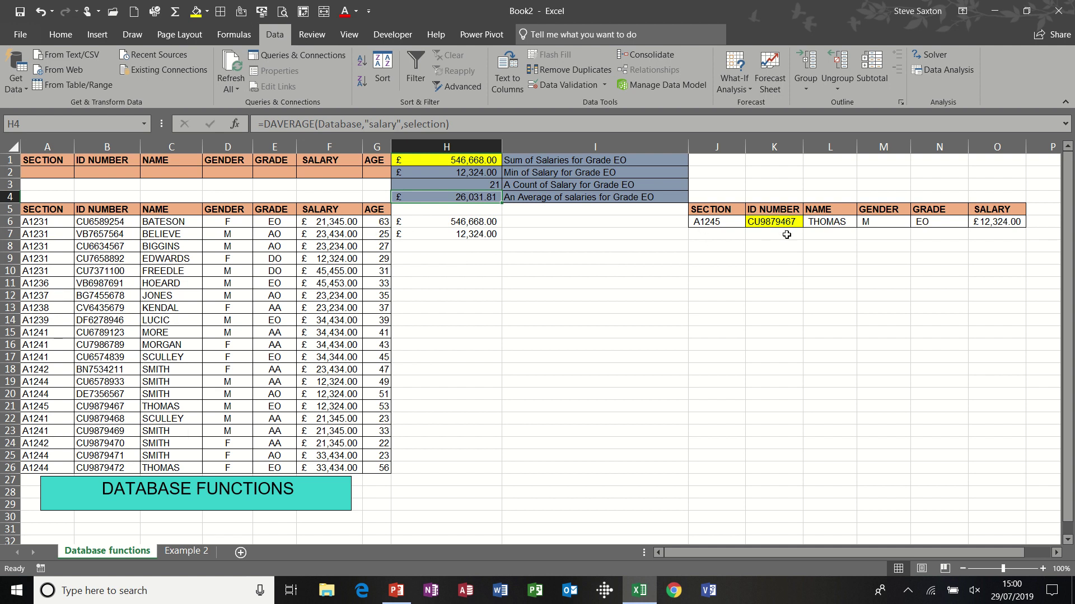
Step: Try several IDs from the K6 dropdown, returning sections A1244, A1242, A1241 and A1244
{"action": "left_click", "coordinate": [775, 221]}
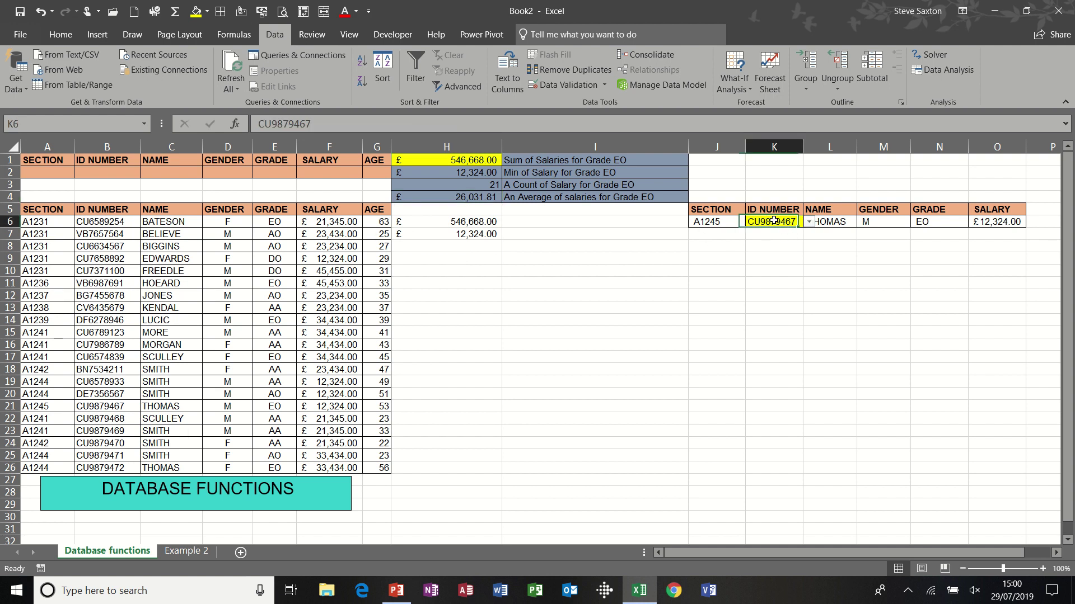
{"action": "left_click", "coordinate": [809, 224]}
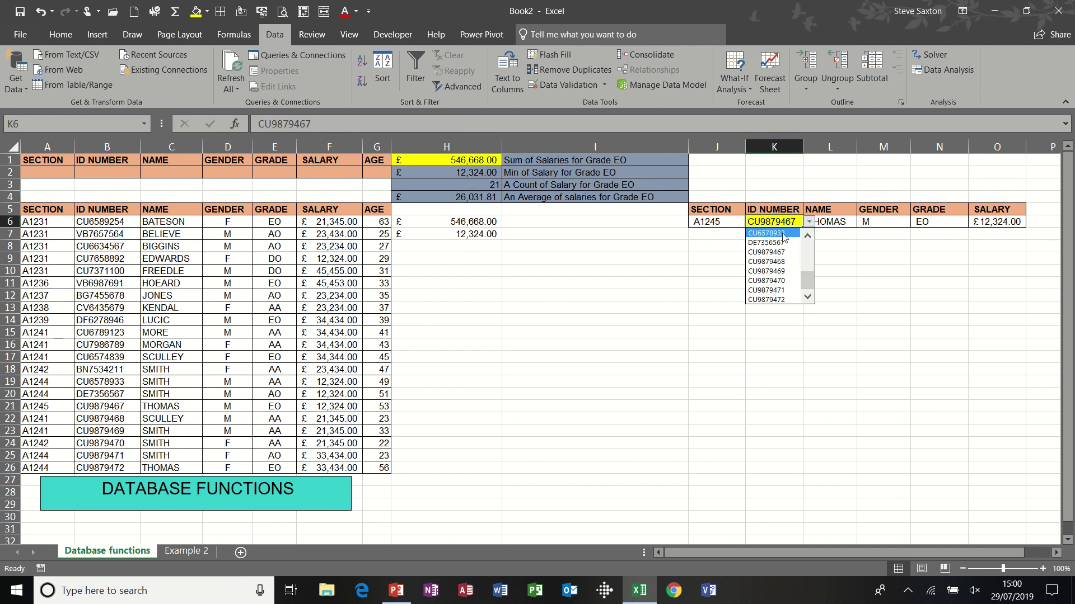
{"action": "left_click", "coordinate": [783, 234]}
{"action": "left_click", "coordinate": [809, 223]}
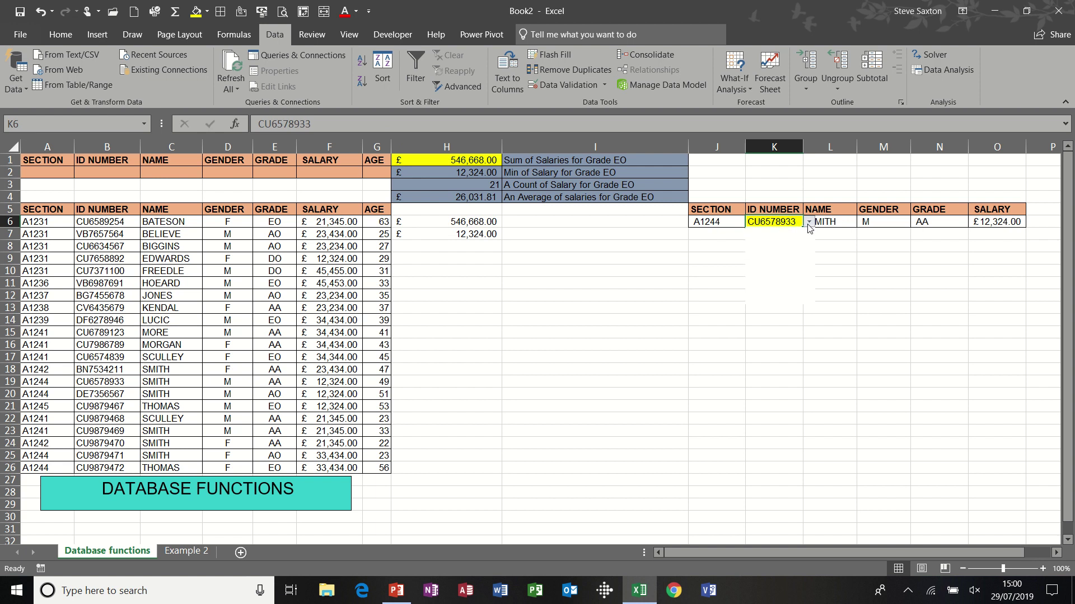
{"action": "left_click", "coordinate": [781, 282]}
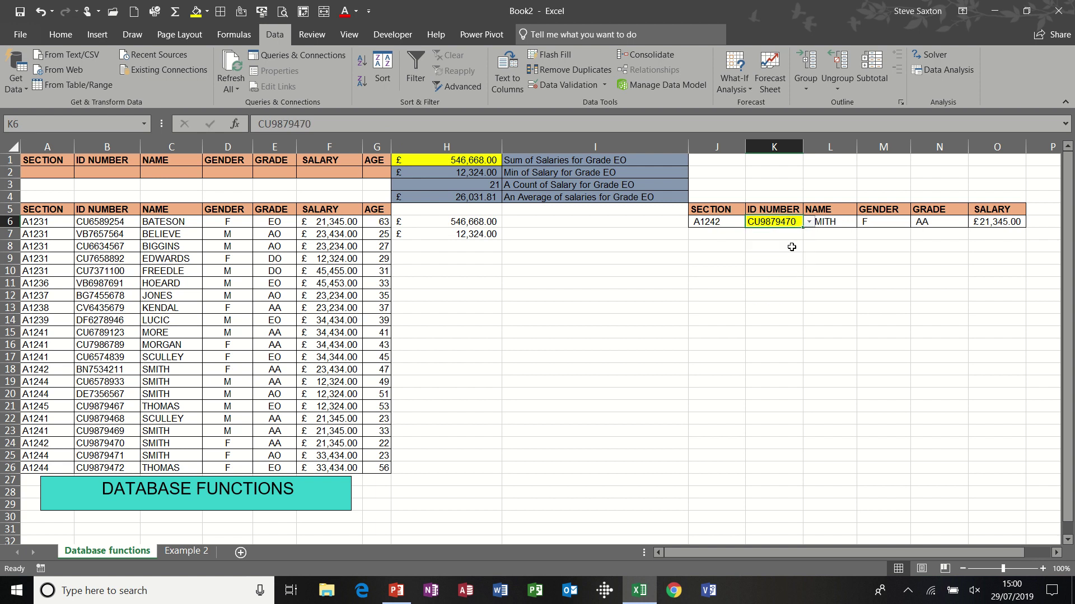
{"action": "left_click", "coordinate": [809, 222]}
{"action": "left_click", "coordinate": [774, 271]}
{"action": "left_click_drag", "start_coordinate": [101, 222], "coordinate": [103, 469]}
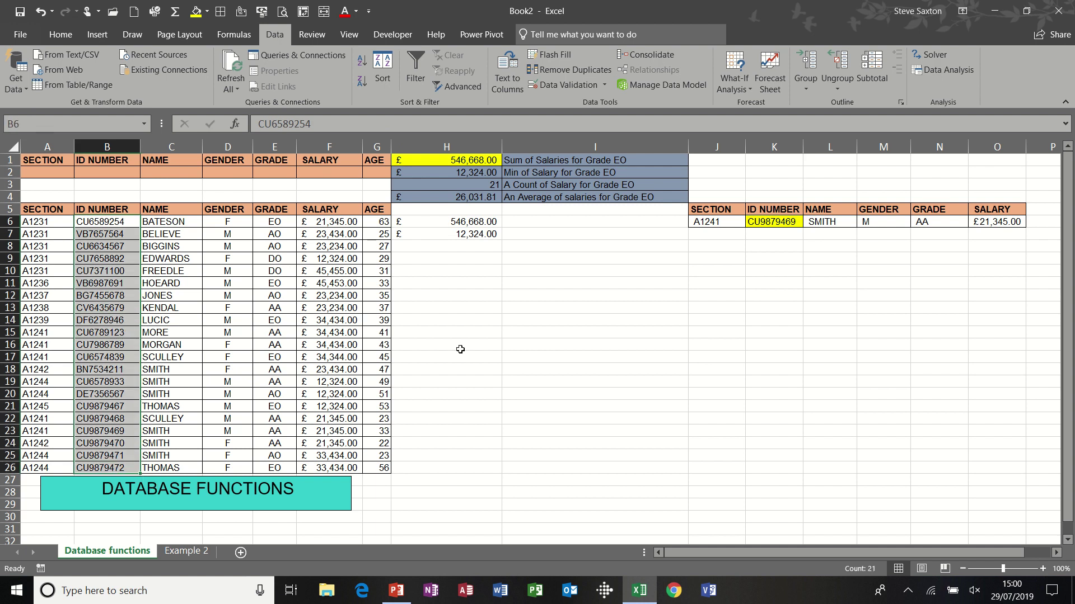
{"action": "left_click", "coordinate": [772, 221]}
{"action": "left_click", "coordinate": [809, 222]}
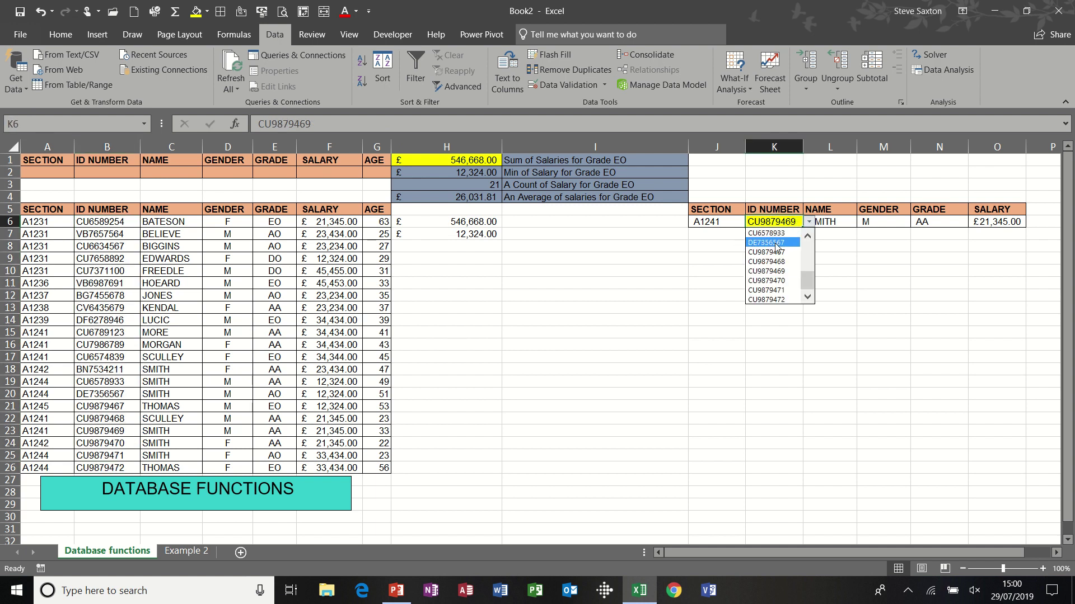
{"action": "left_click", "coordinate": [777, 243]}
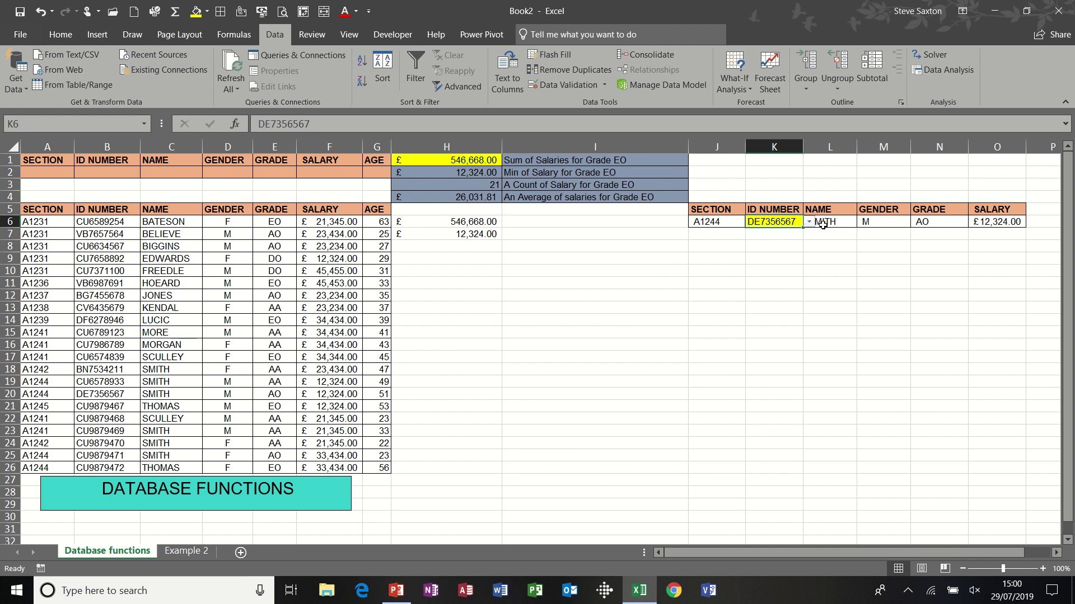
Step: Review the DGET formulas in J6 through O6
{"action": "left_click", "coordinate": [708, 224]}
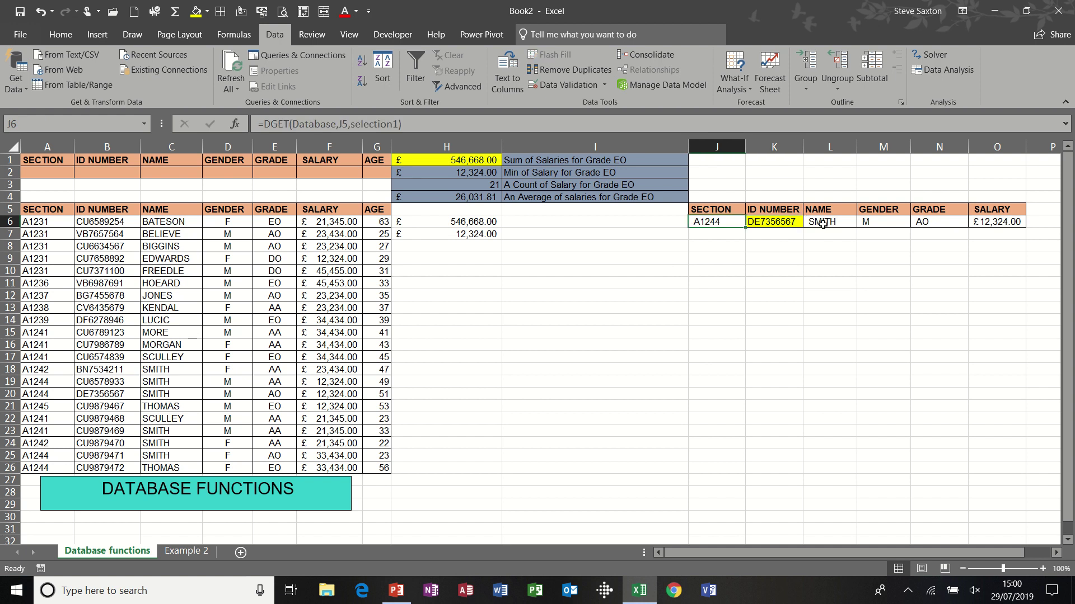
{"action": "left_click", "coordinate": [822, 221]}
{"action": "left_click", "coordinate": [889, 227]}
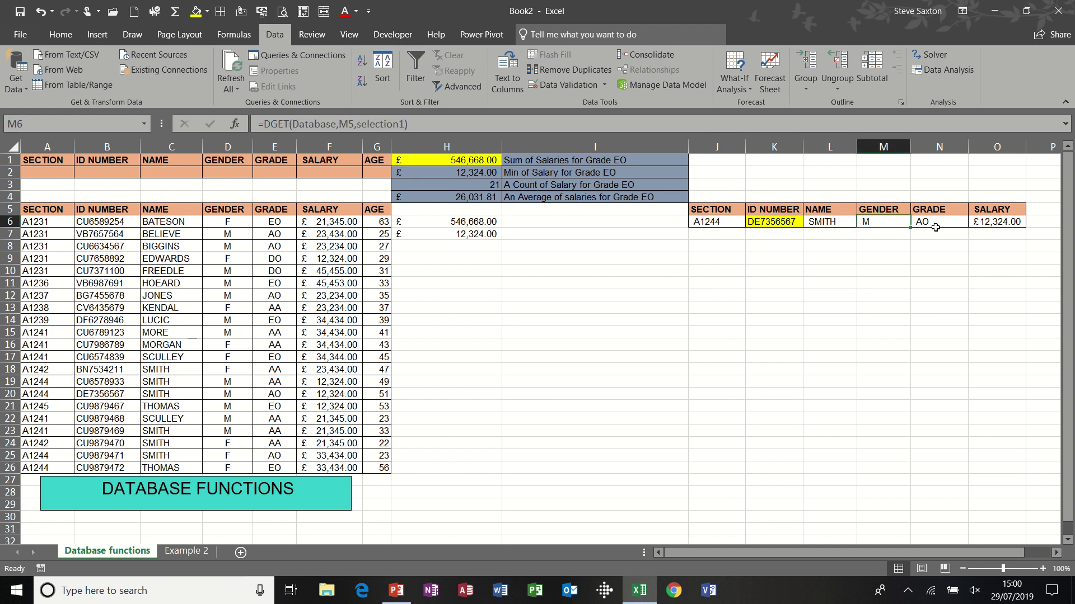
{"action": "left_click", "coordinate": [935, 226]}
{"action": "left_click", "coordinate": [1011, 205]}
{"action": "left_click", "coordinate": [1002, 221]}
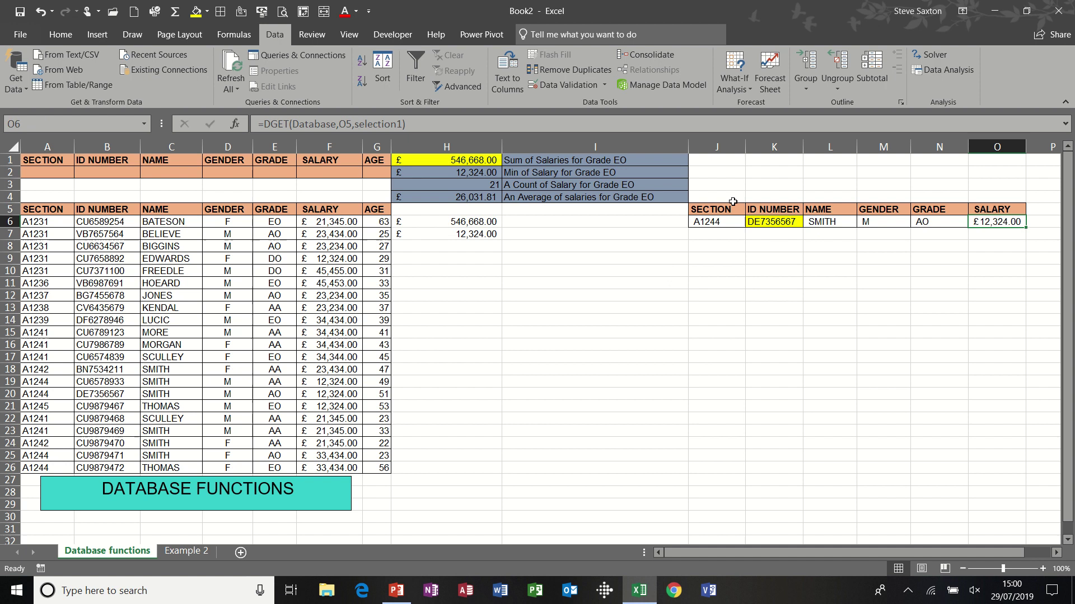
Step: Pick the ID returning section A1245, grade EO, and trace L6's DGET to Database and K5:K6
{"action": "left_click", "coordinate": [773, 220]}
{"action": "left_click", "coordinate": [809, 223]}
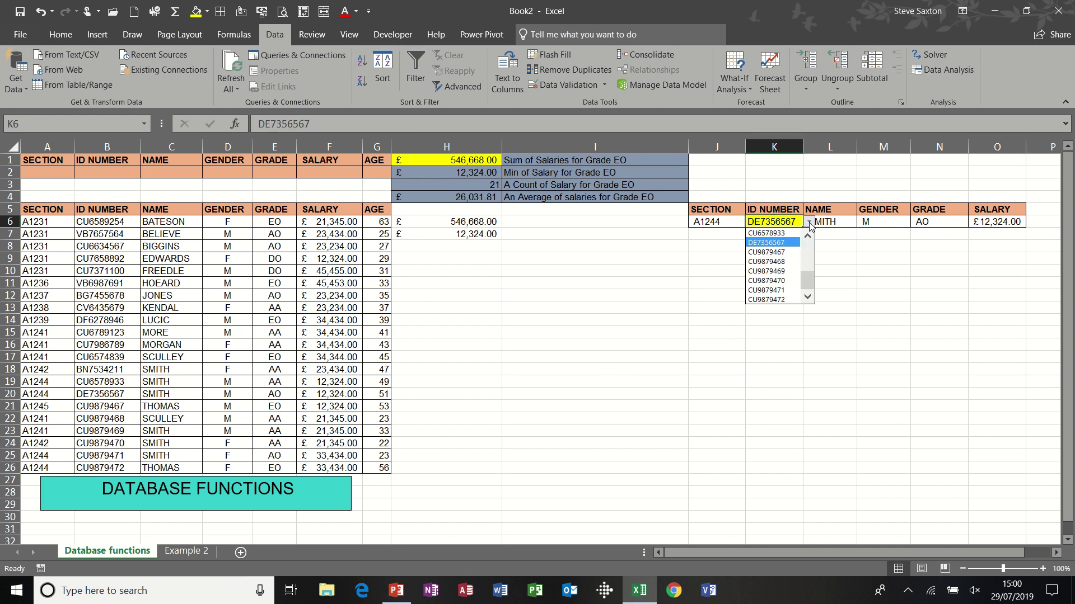
{"action": "left_click", "coordinate": [783, 252]}
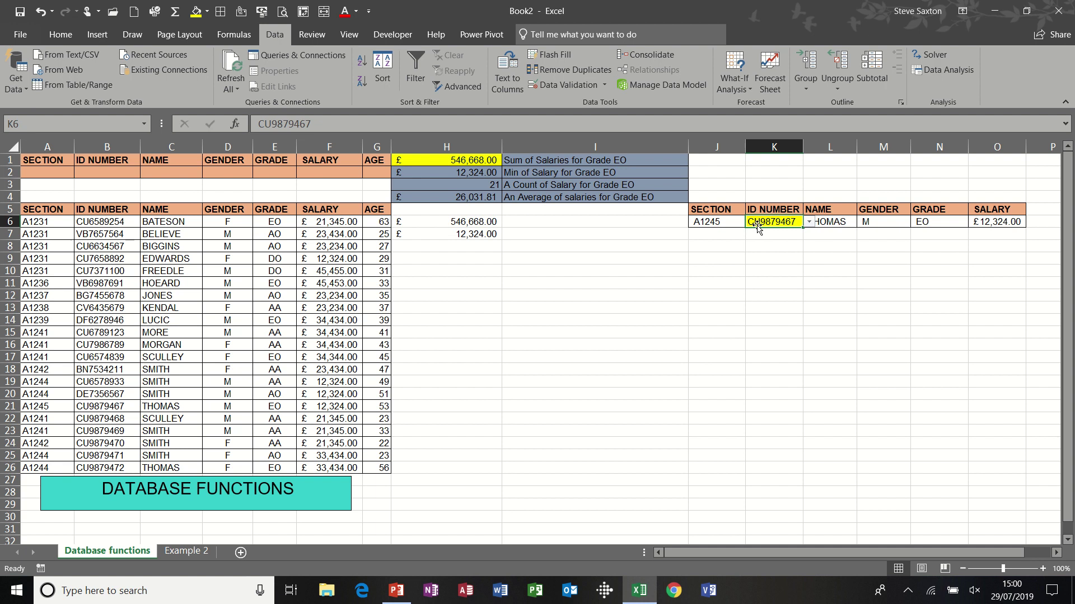
{"action": "left_click", "coordinate": [717, 223]}
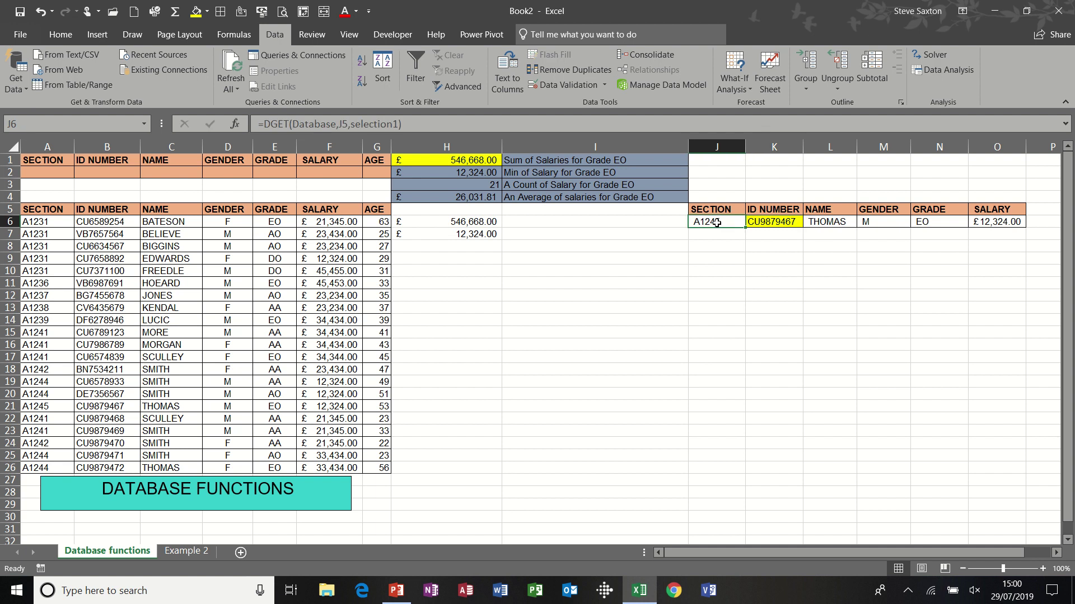
{"action": "left_click", "coordinate": [784, 223]}
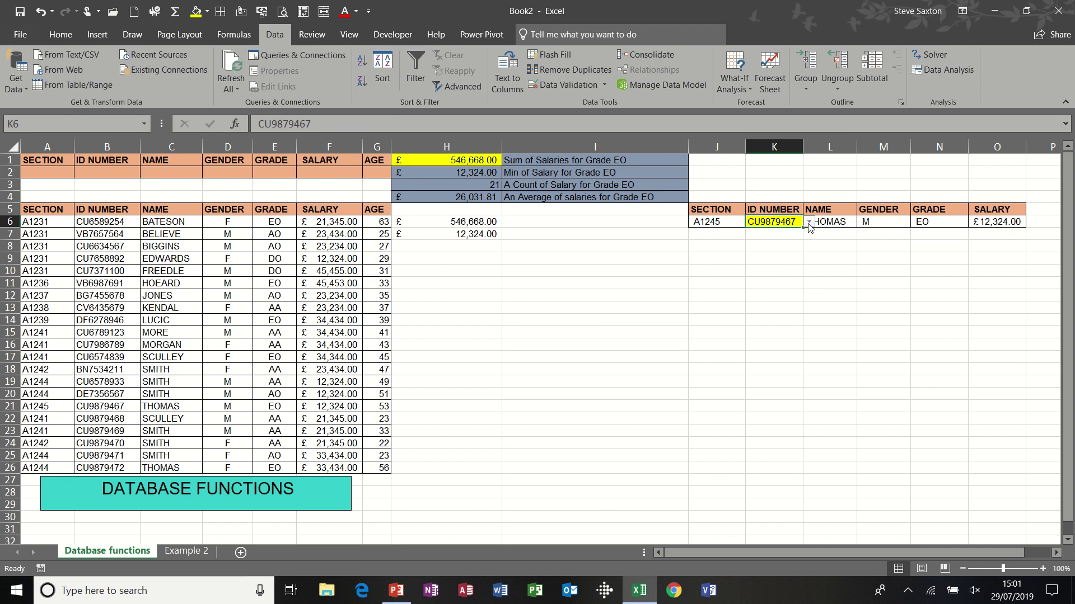
{"action": "left_click", "coordinate": [839, 223]}
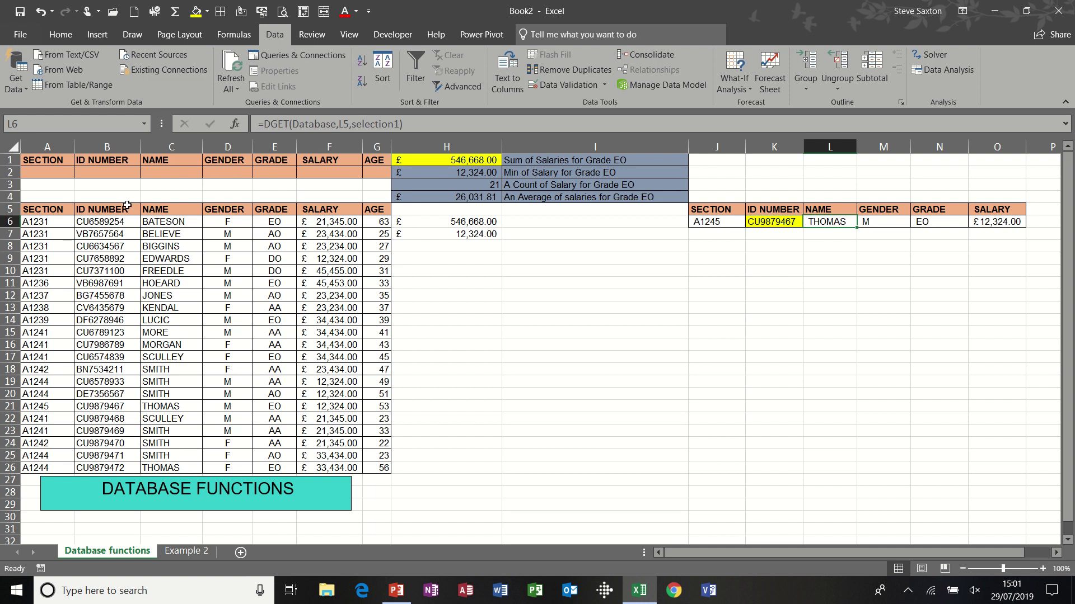
{"action": "left_click_drag", "start_coordinate": [56, 210], "coordinate": [381, 468]}
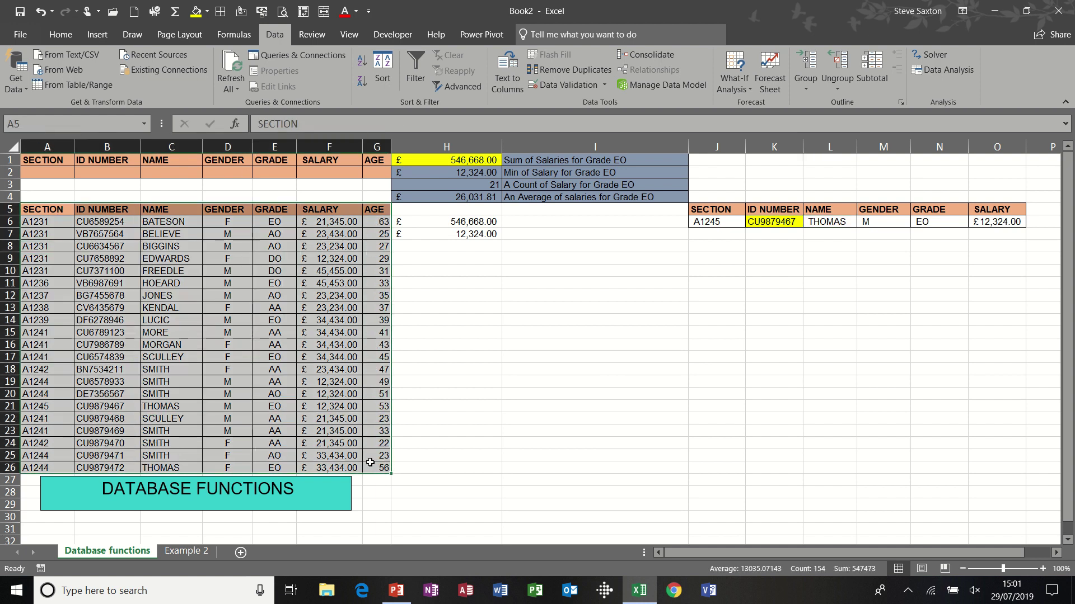
{"action": "left_click", "coordinate": [826, 226]}
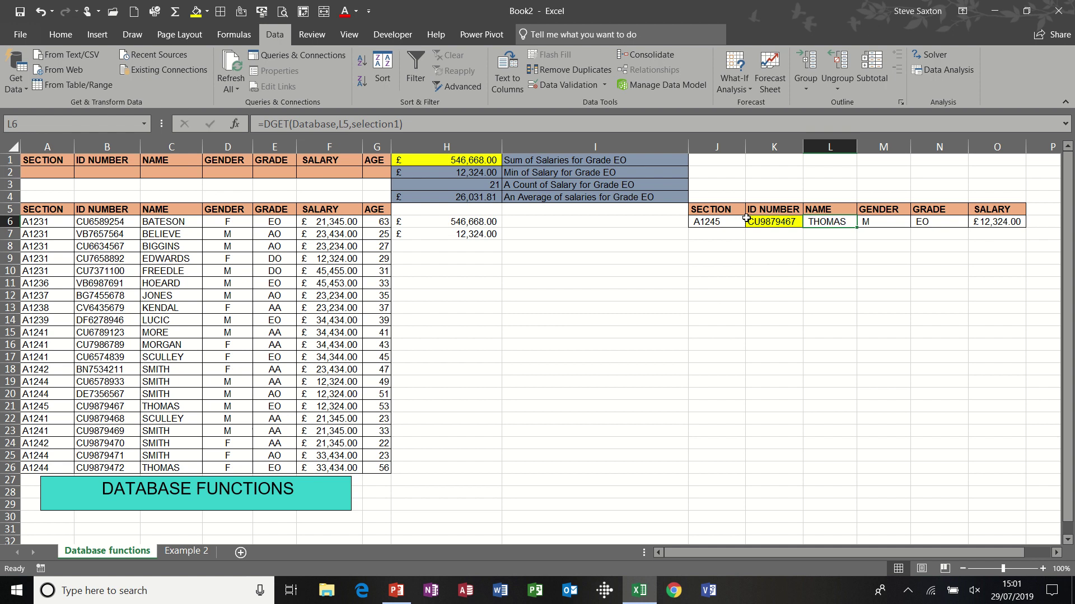
{"action": "left_click_drag", "start_coordinate": [765, 207], "coordinate": [769, 223]}
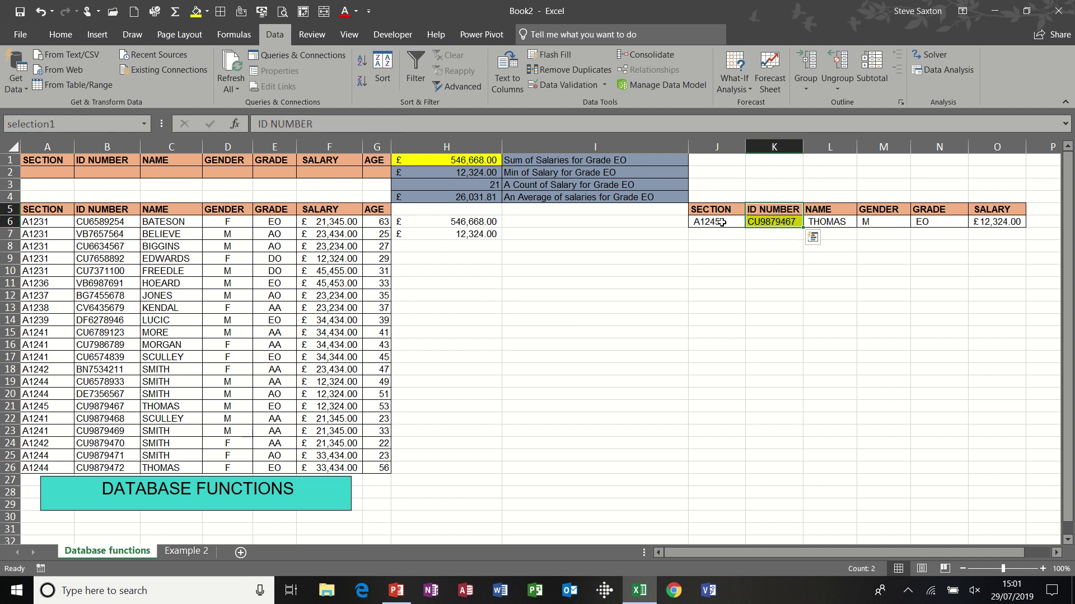
Step: Choose the ID returning section A1241, grade AA, and review the J6–O6 DGET formulas
{"action": "left_click", "coordinate": [771, 222]}
{"action": "left_click", "coordinate": [809, 222]}
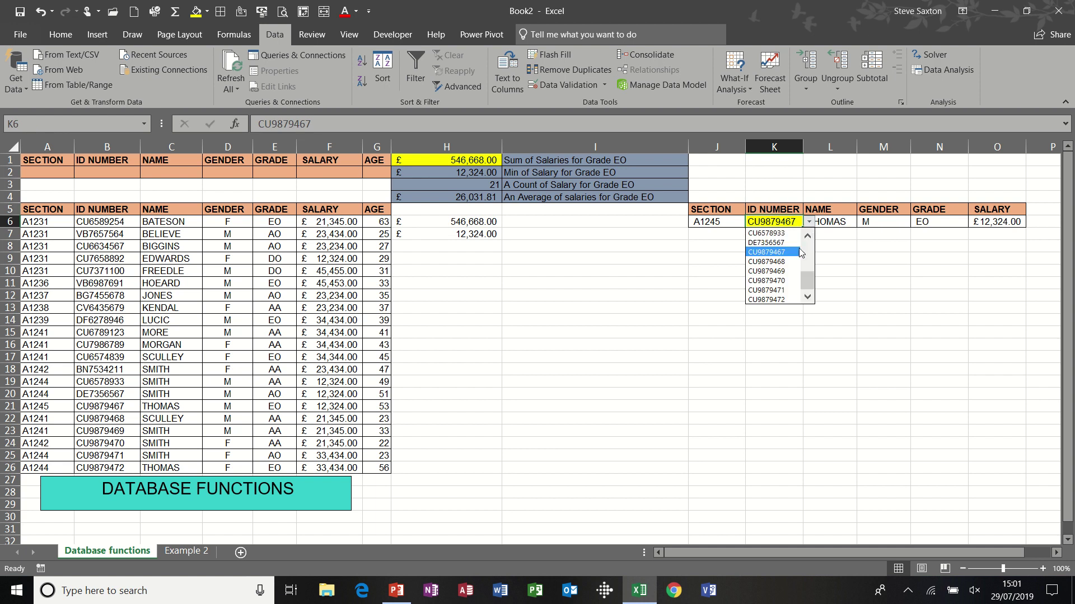
{"action": "left_click", "coordinate": [775, 277]}
{"action": "left_click", "coordinate": [837, 223]}
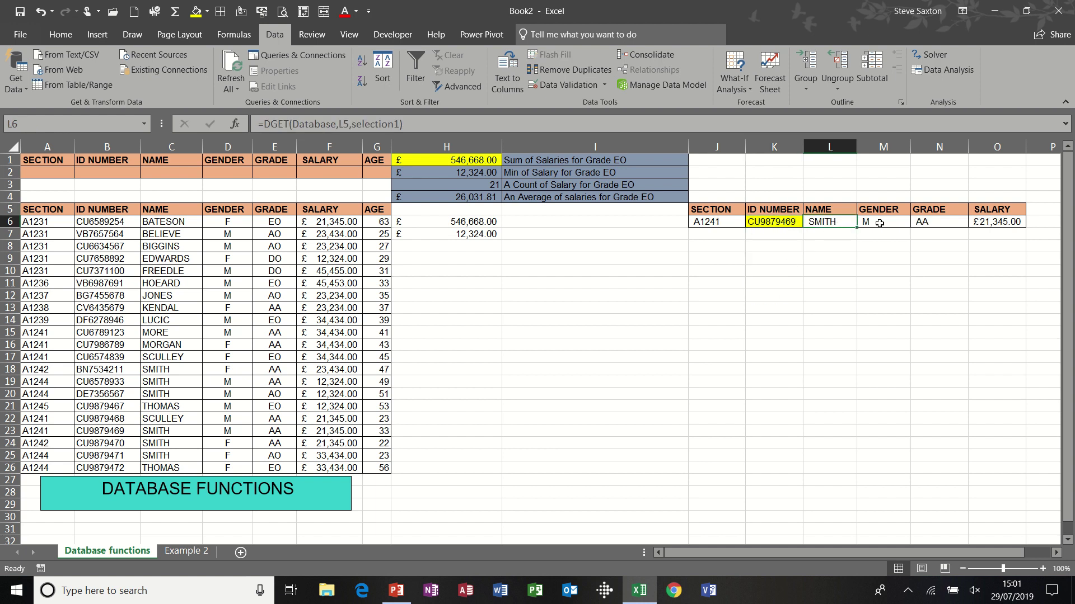
{"action": "left_click", "coordinate": [880, 223]}
{"action": "left_click", "coordinate": [919, 224]}
{"action": "left_click", "coordinate": [1000, 222]}
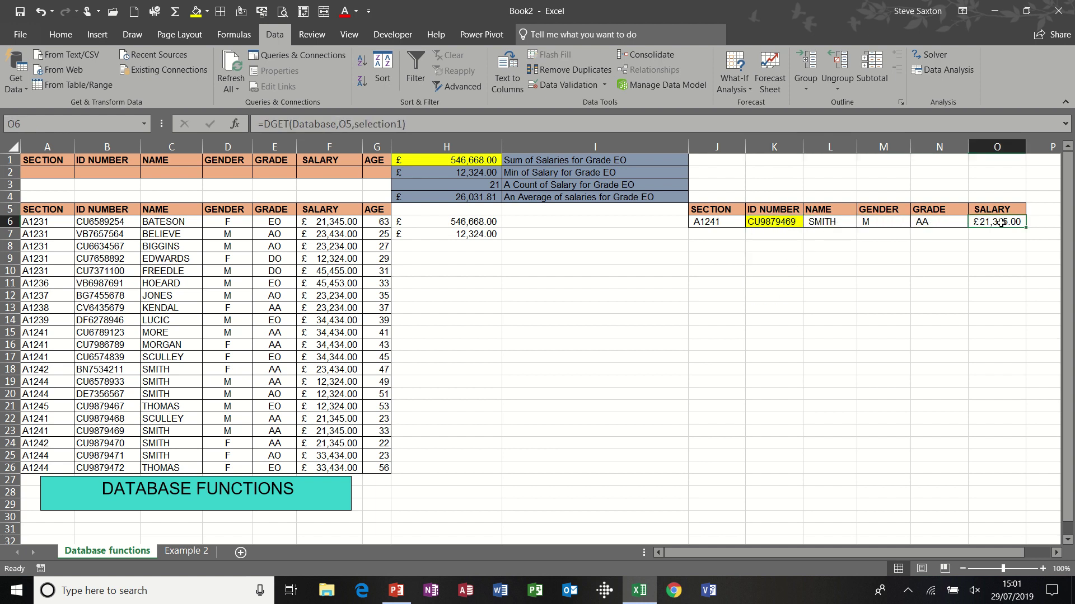
{"action": "left_click", "coordinate": [720, 223]}
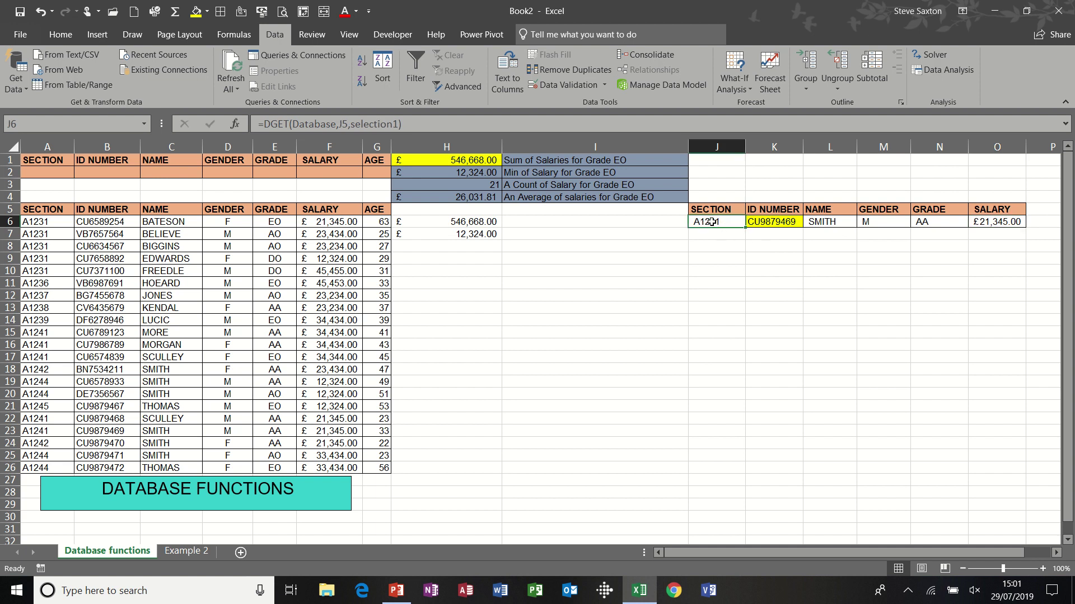
{"action": "left_click", "coordinate": [781, 223]}
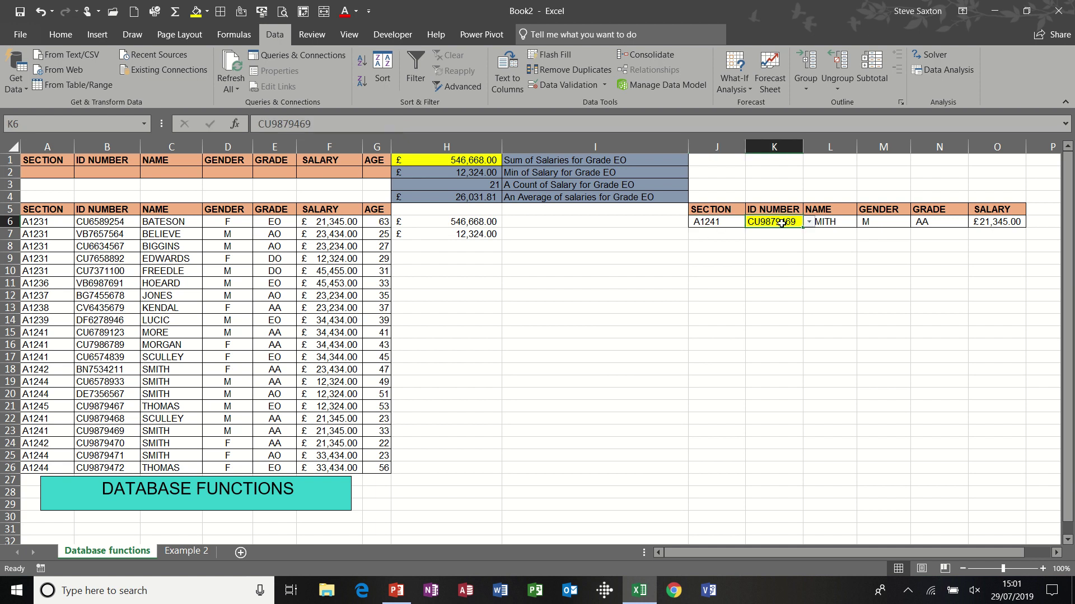
{"action": "left_click", "coordinate": [717, 221]}
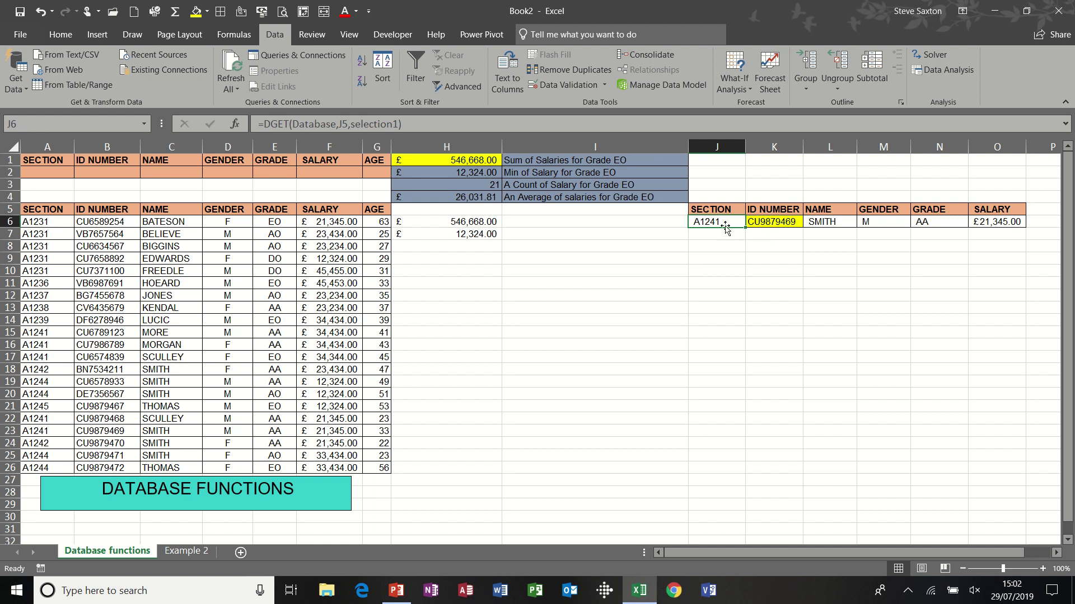
Step: Copy the J5:O5 lookup headings into row 8 and the K6 staff ID into K9
{"action": "left_click_drag", "start_coordinate": [716, 210], "coordinate": [988, 248]}
{"action": "key", "text": "ctrl+q"}
{"action": "left_click", "coordinate": [766, 257]}
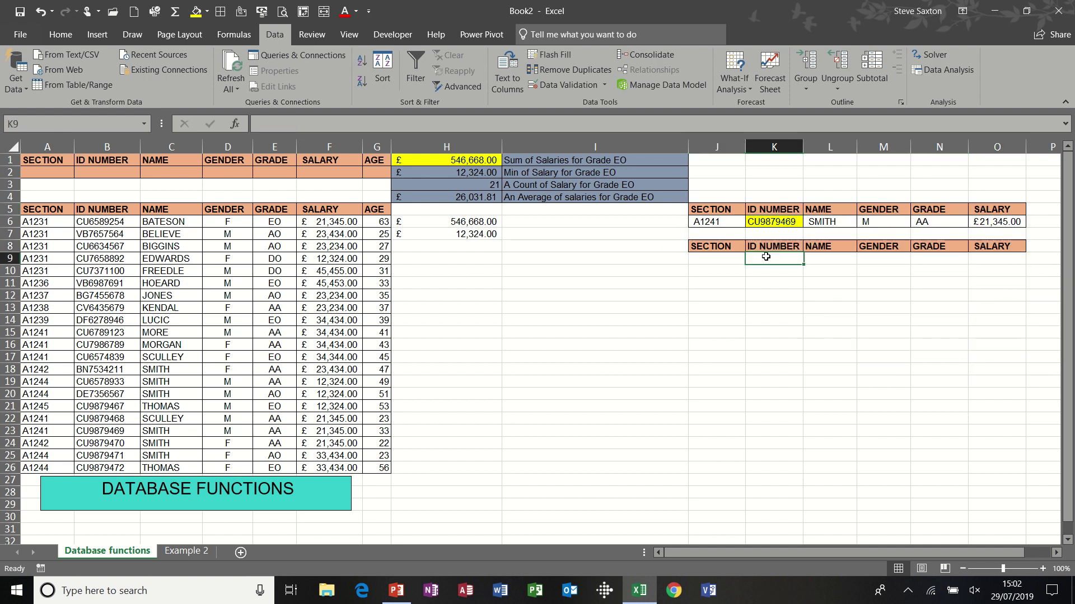
{"action": "left_click", "coordinate": [770, 222]}
{"action": "key", "text": "ctrl+c"}
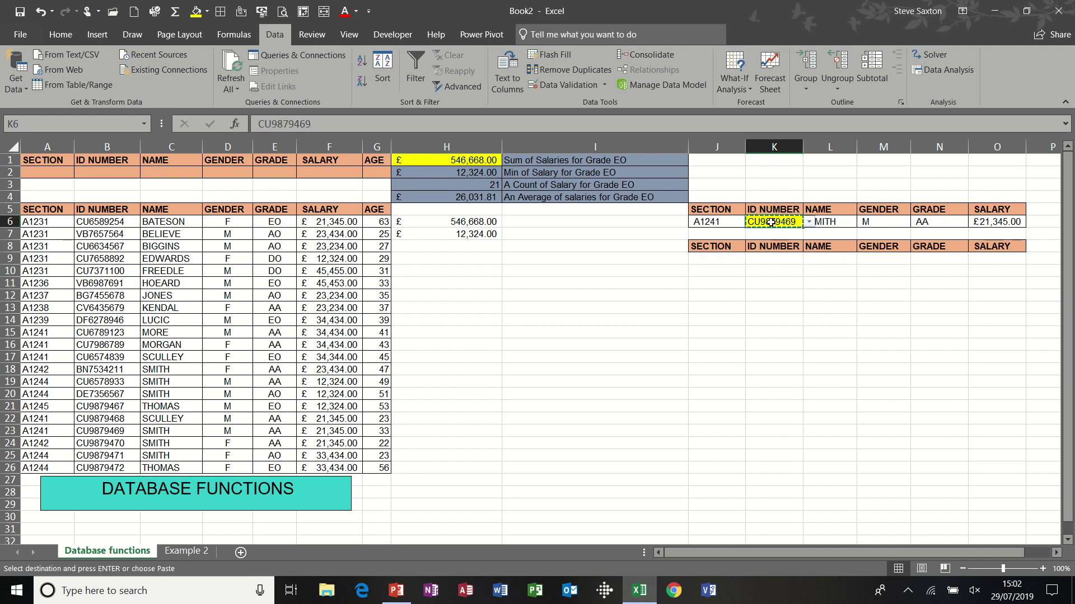
{"action": "left_click", "coordinate": [768, 258]}
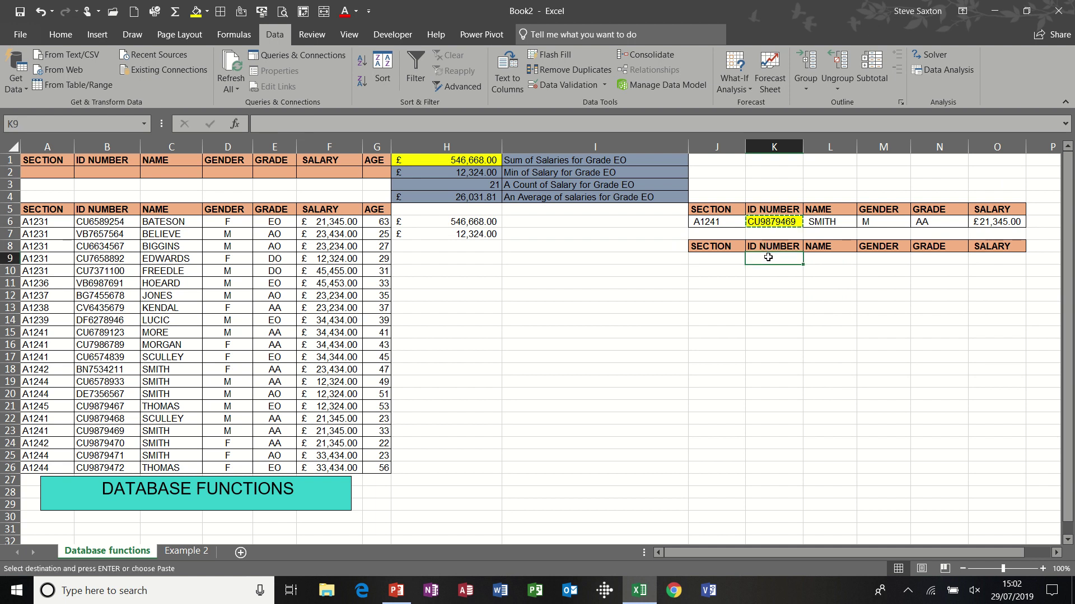
{"action": "key", "text": "ctrl+v"}
{"action": "left_click", "coordinate": [810, 260]}
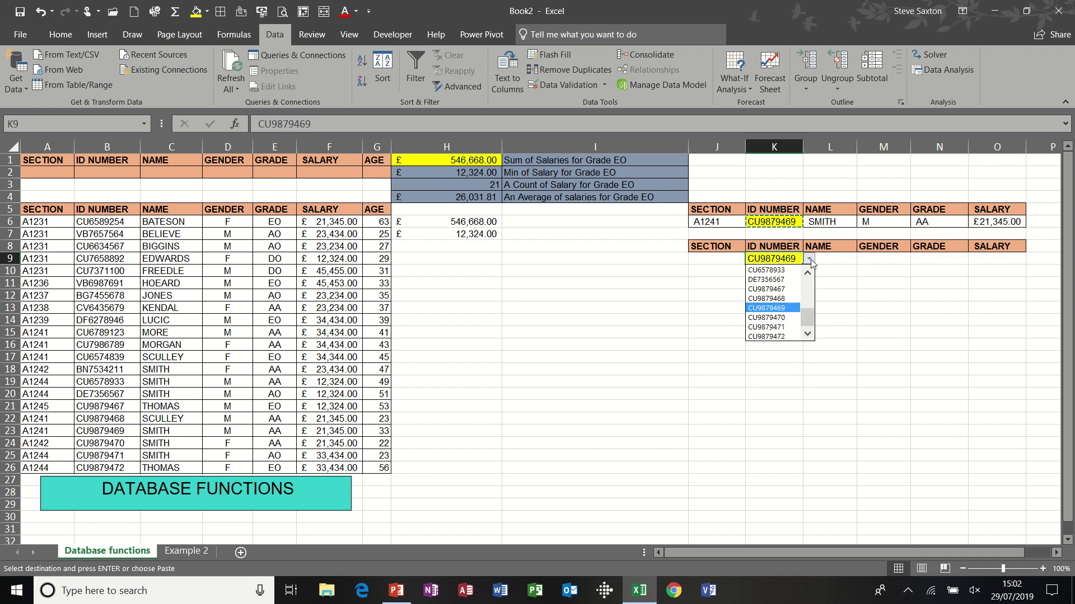
{"action": "left_click", "coordinate": [810, 261]}
{"action": "left_click", "coordinate": [830, 261]}
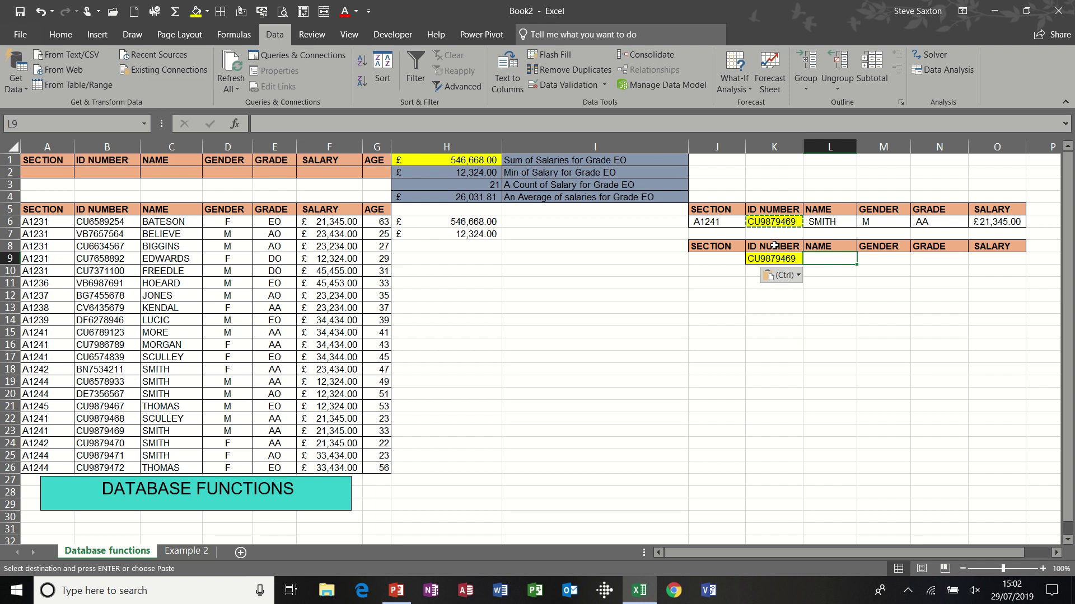
Step: Name the K8:K9 range 'test' via the Name Box
{"action": "left_click_drag", "start_coordinate": [778, 248], "coordinate": [774, 257]}
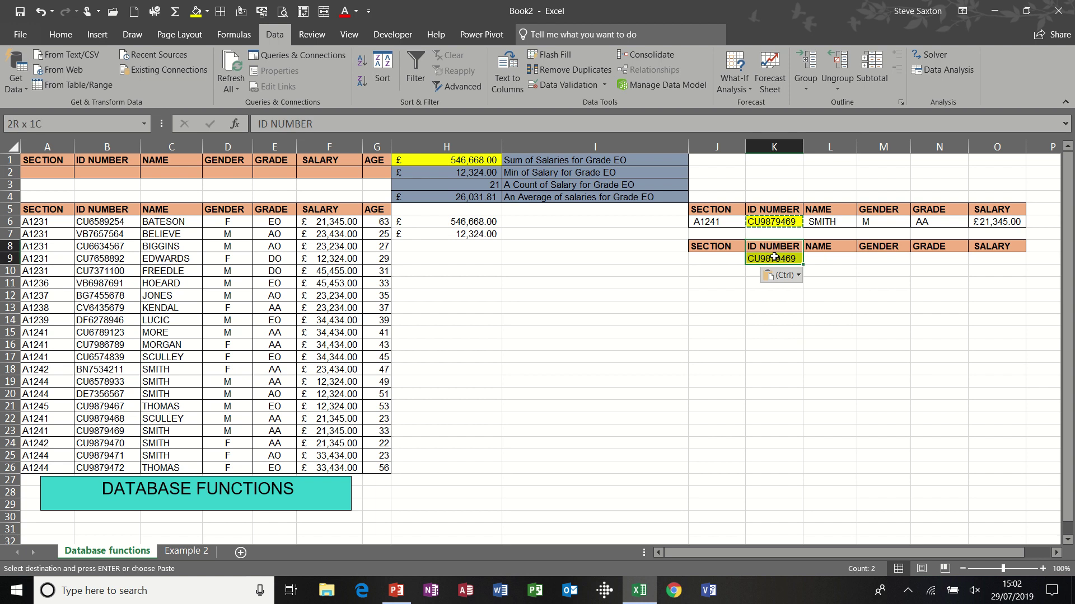
{"action": "left_click", "coordinate": [72, 124]}
{"action": "type", "text": "test"}
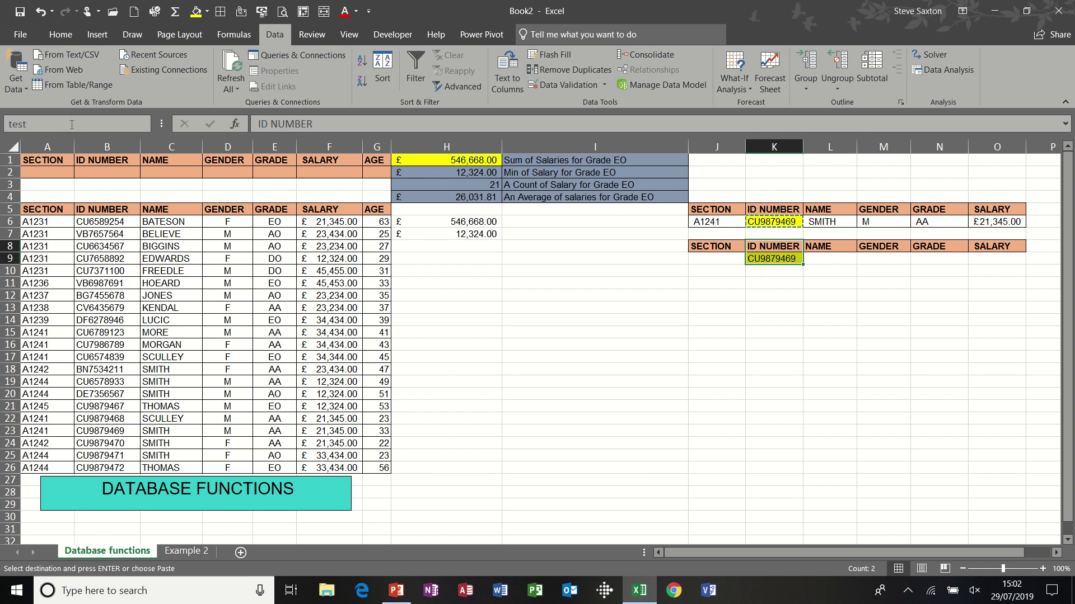
{"action": "key", "text": "Escape"}
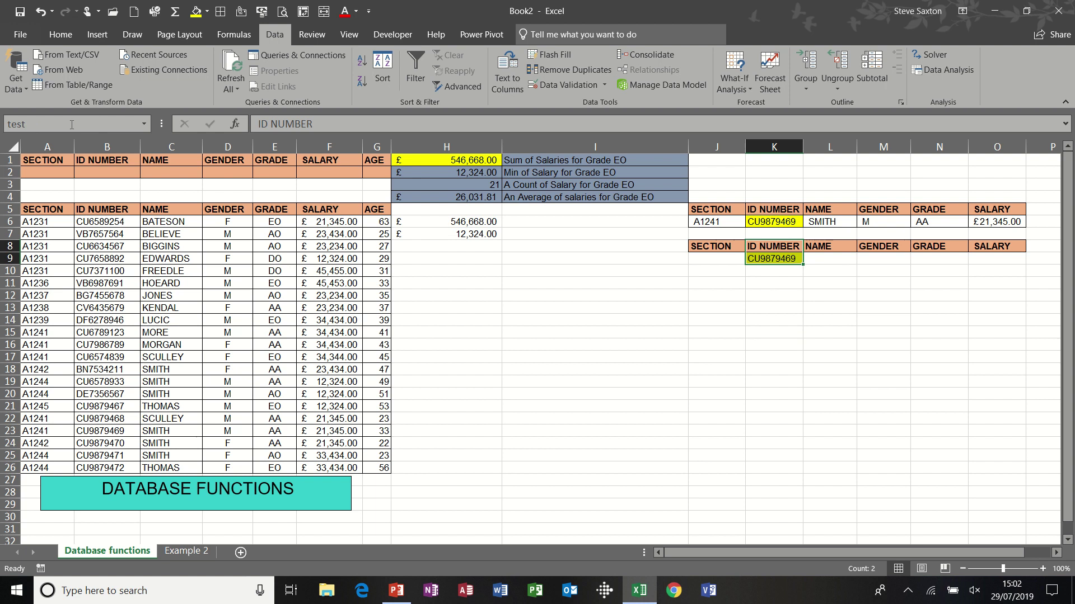
{"action": "key", "text": "Return"}
{"action": "left_click", "coordinate": [831, 261]}
Step: Enter =DGET(Database,L8,test) in L9
{"action": "type", "text": "=dg"}
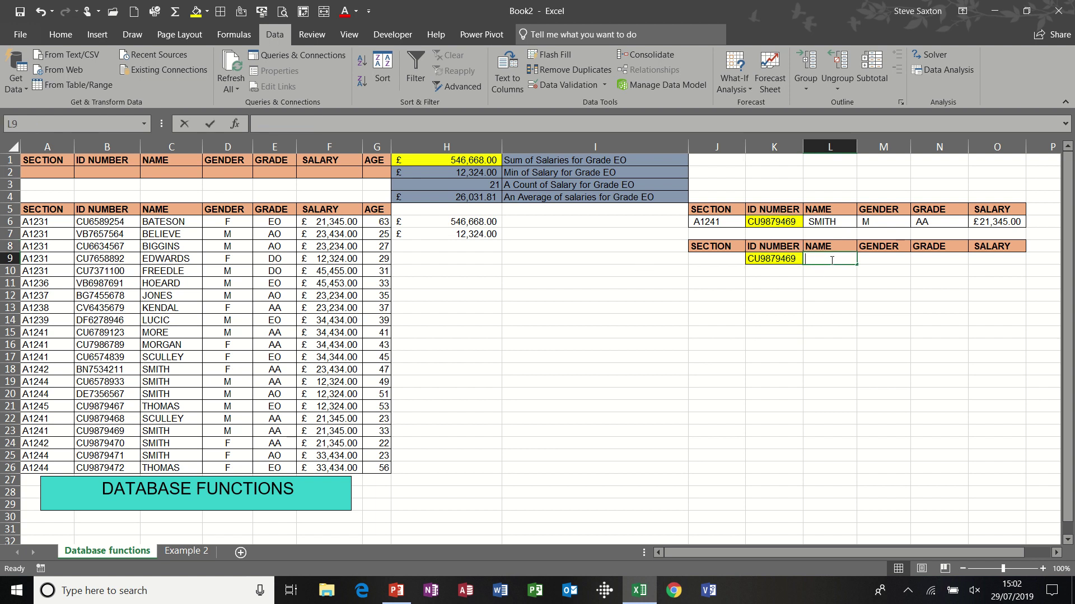
{"action": "type", "text": "et"}
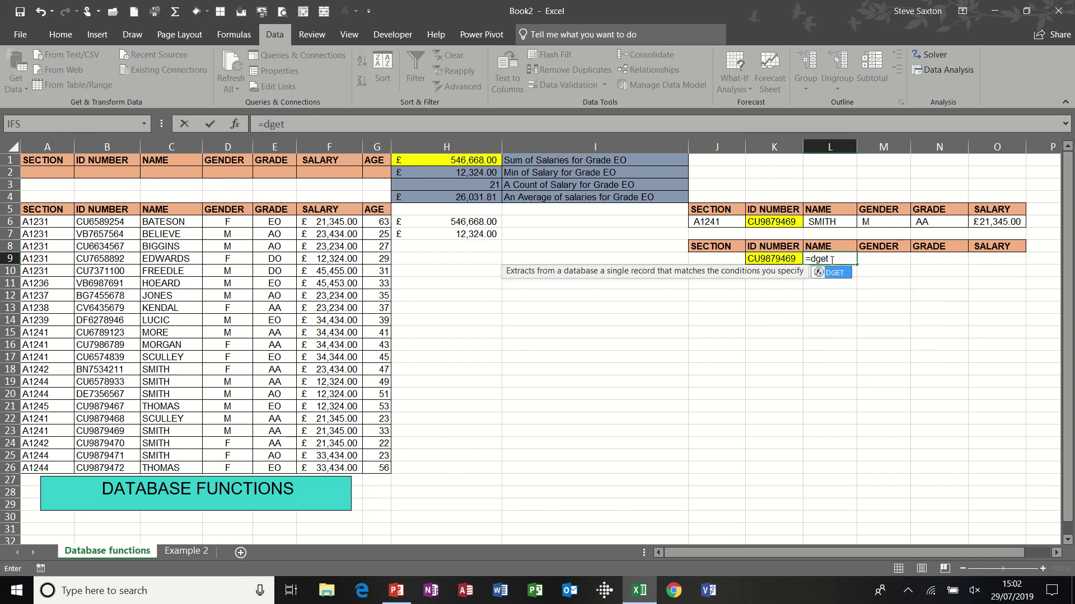
{"action": "type", "text": "("}
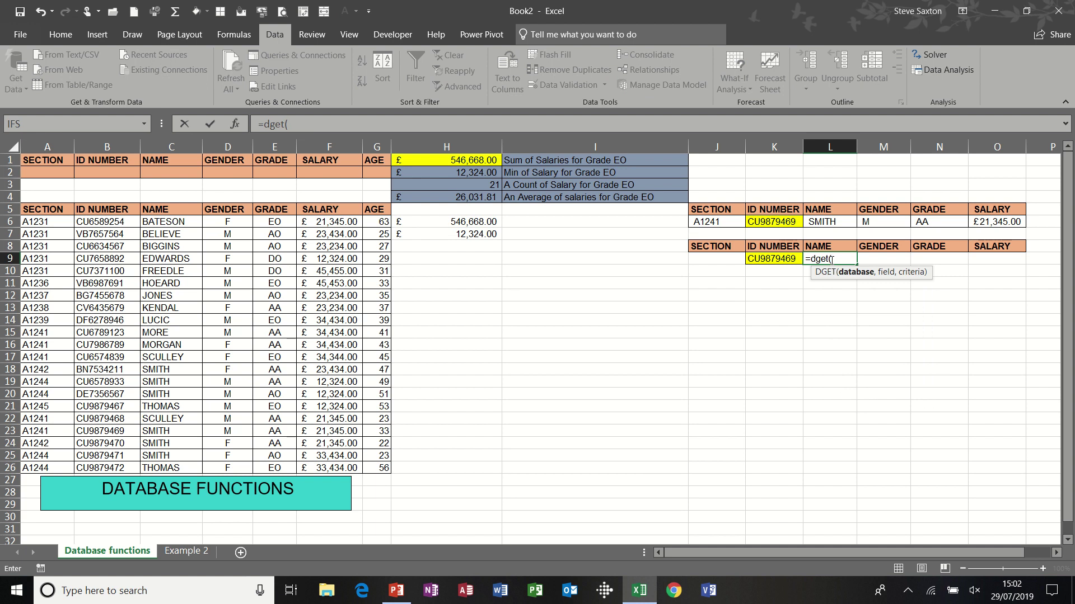
{"action": "type", "text": "database"}
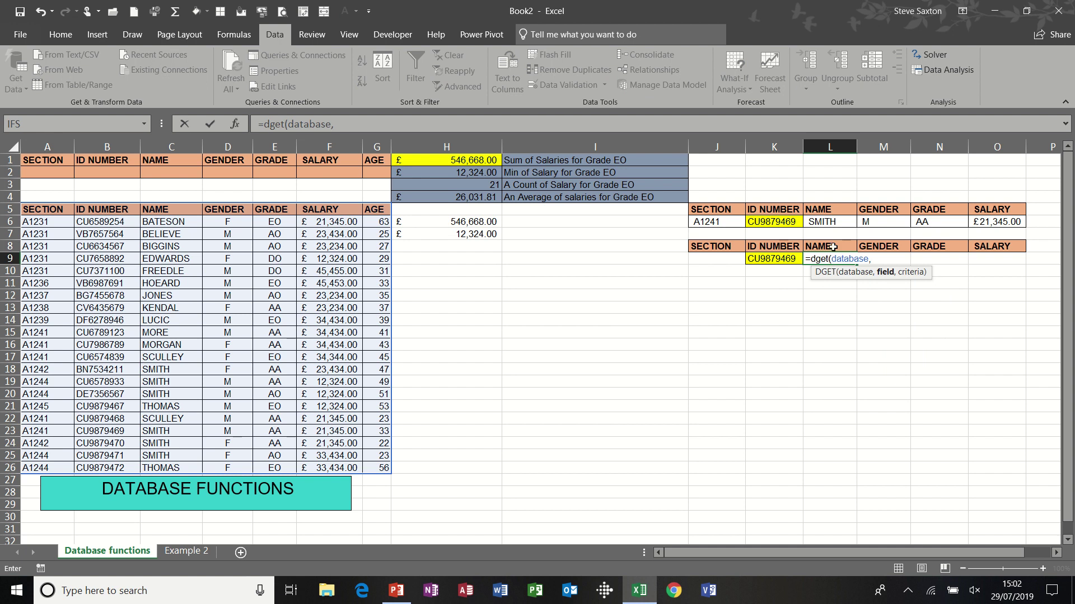
{"action": "left_click", "coordinate": [829, 246]}
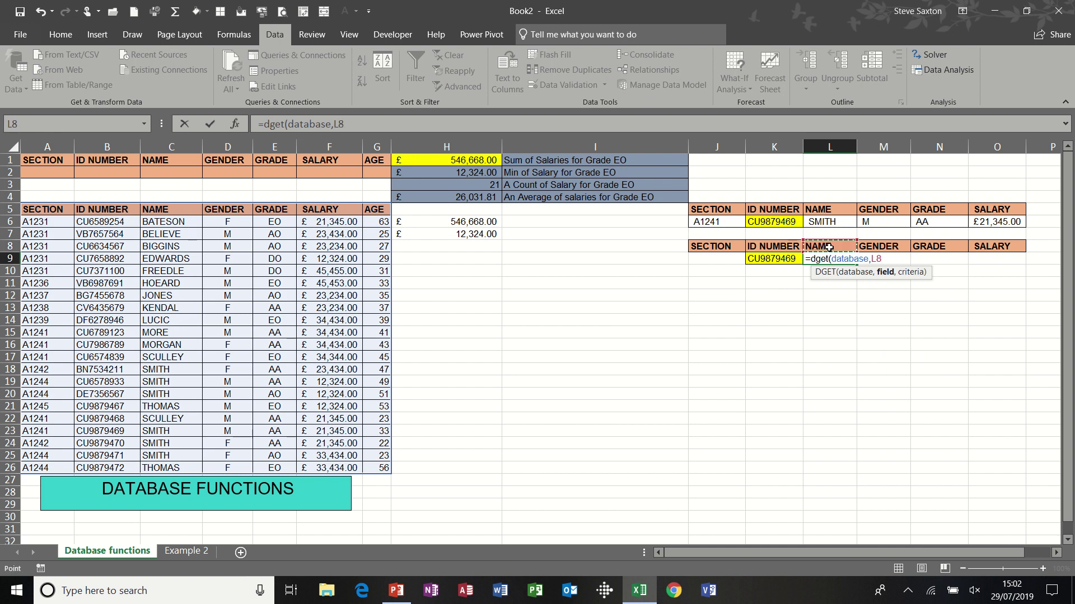
{"action": "type", "text": ","}
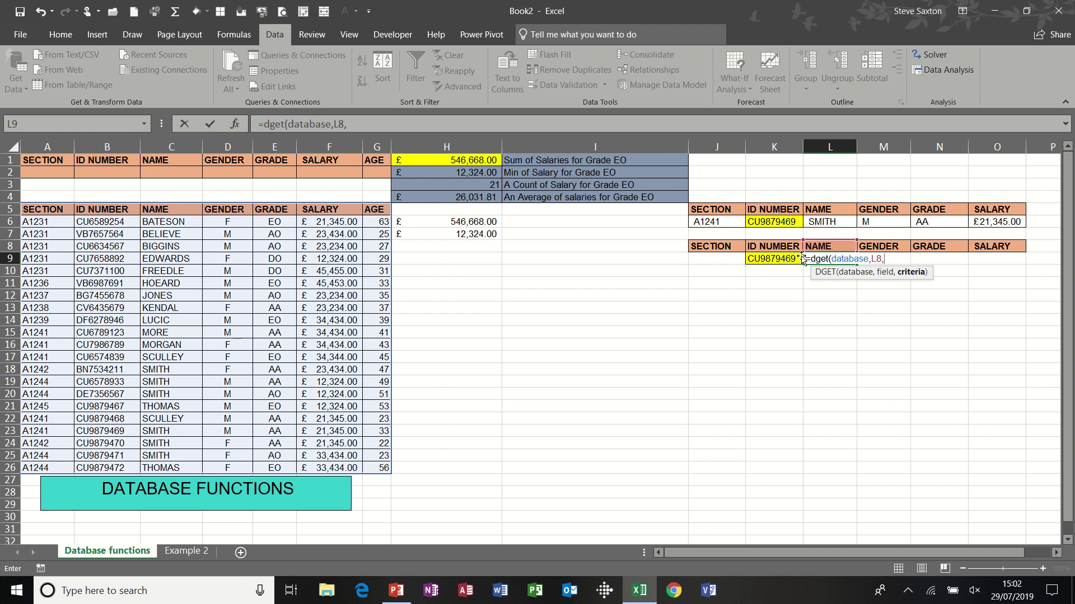
{"action": "left_click_drag", "start_coordinate": [775, 247], "coordinate": [776, 258]}
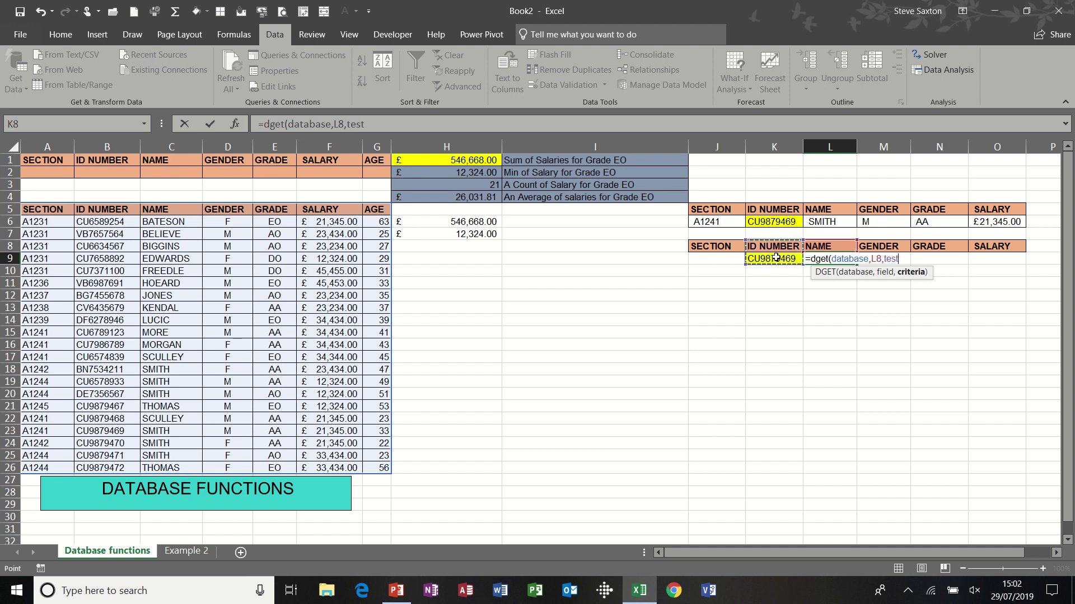
{"action": "key", "text": "Return"}
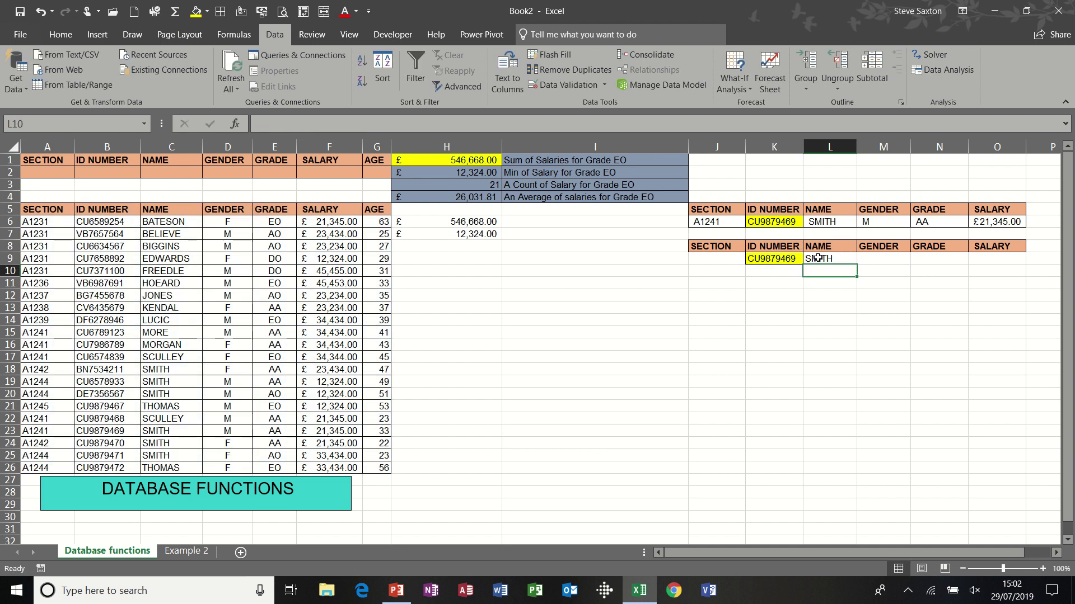
{"action": "left_click", "coordinate": [838, 259]}
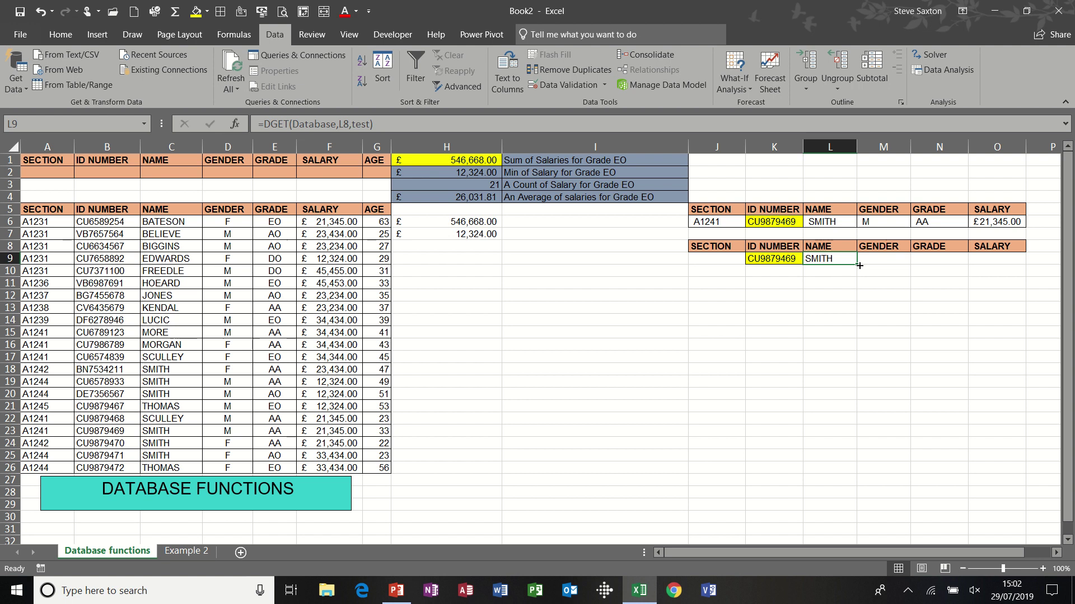
Step: Fill the L9 formula across to O9, format O9 as currency, and copy L9
{"action": "left_click_drag", "start_coordinate": [858, 264], "coordinate": [988, 263]}
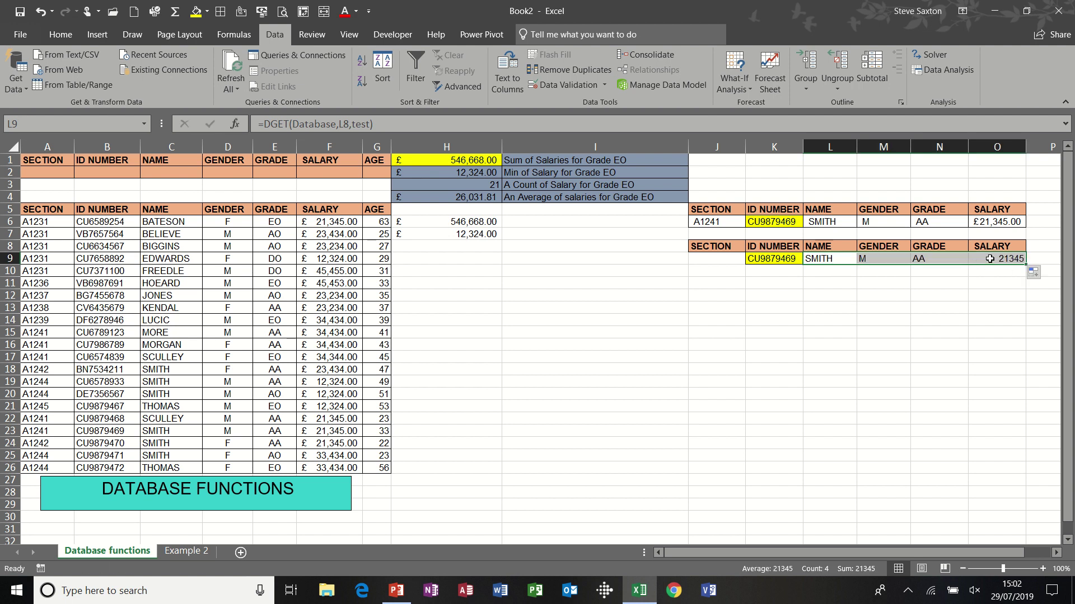
{"action": "left_click", "coordinate": [988, 261]}
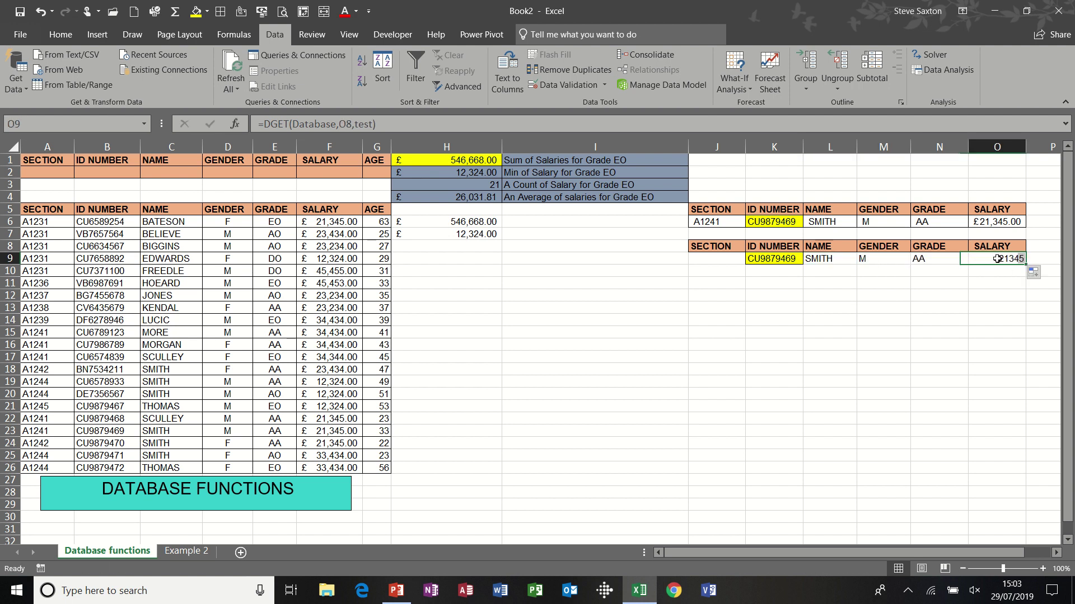
{"action": "left_click", "coordinate": [262, 14]}
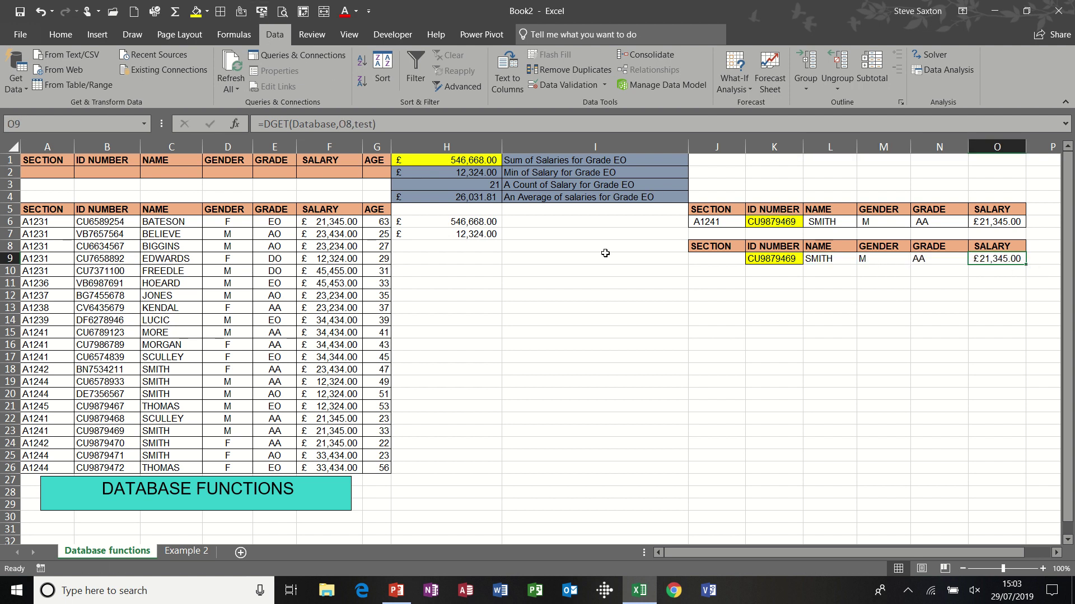
{"action": "left_click", "coordinate": [824, 259]}
{"action": "key", "text": "ctrl+c"}
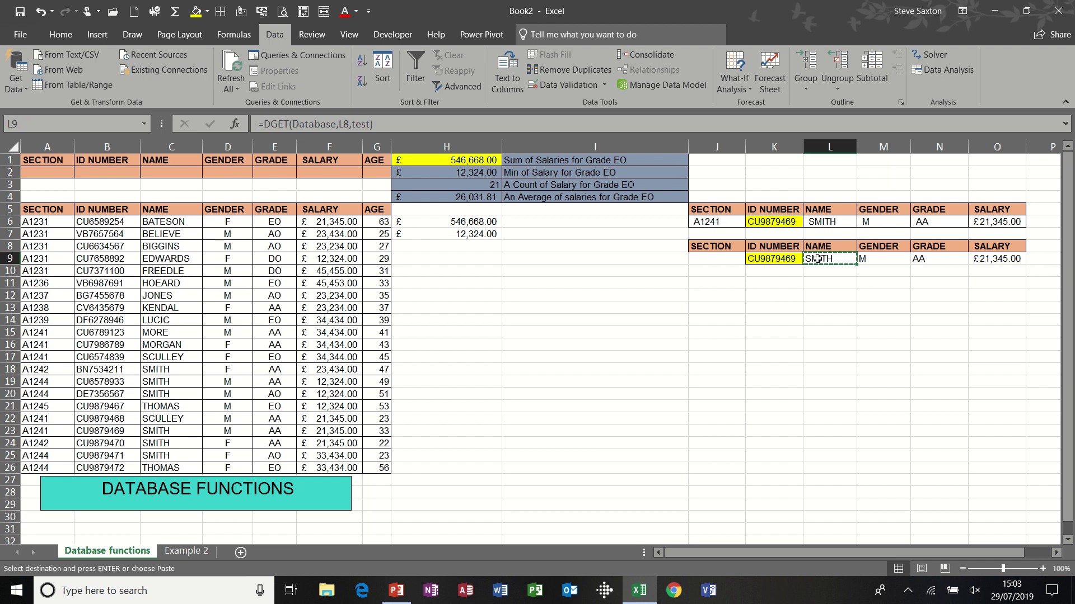
Step: Paste the DGET formula into J9 for SECTION, then test two IDs from K9's dropdown
{"action": "left_click", "coordinate": [721, 260]}
{"action": "key", "text": "ctrl+v"}
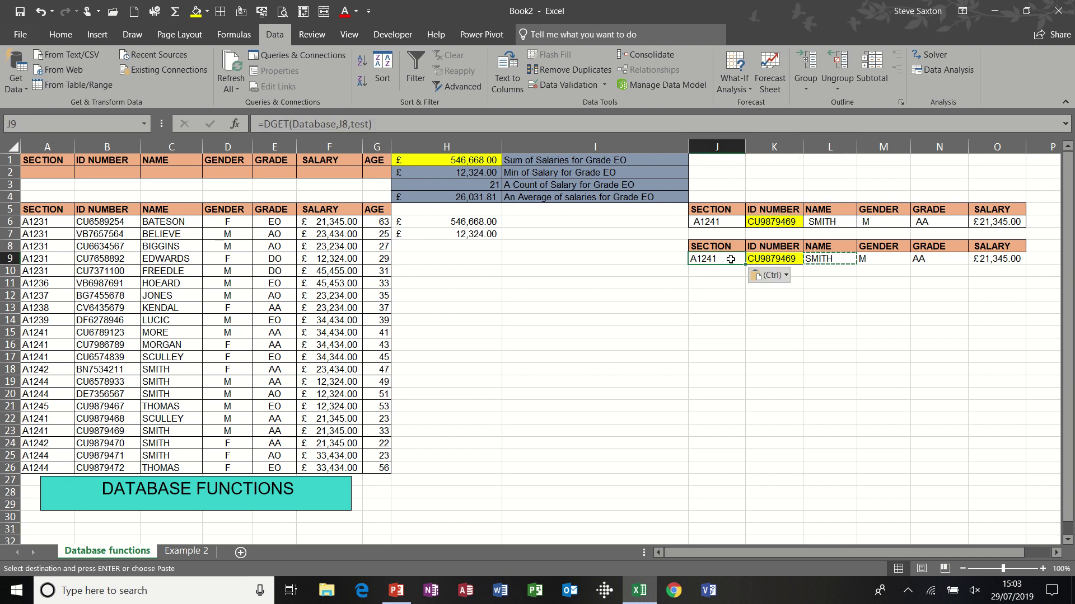
{"action": "left_click", "coordinate": [774, 260]}
{"action": "left_click", "coordinate": [809, 260]}
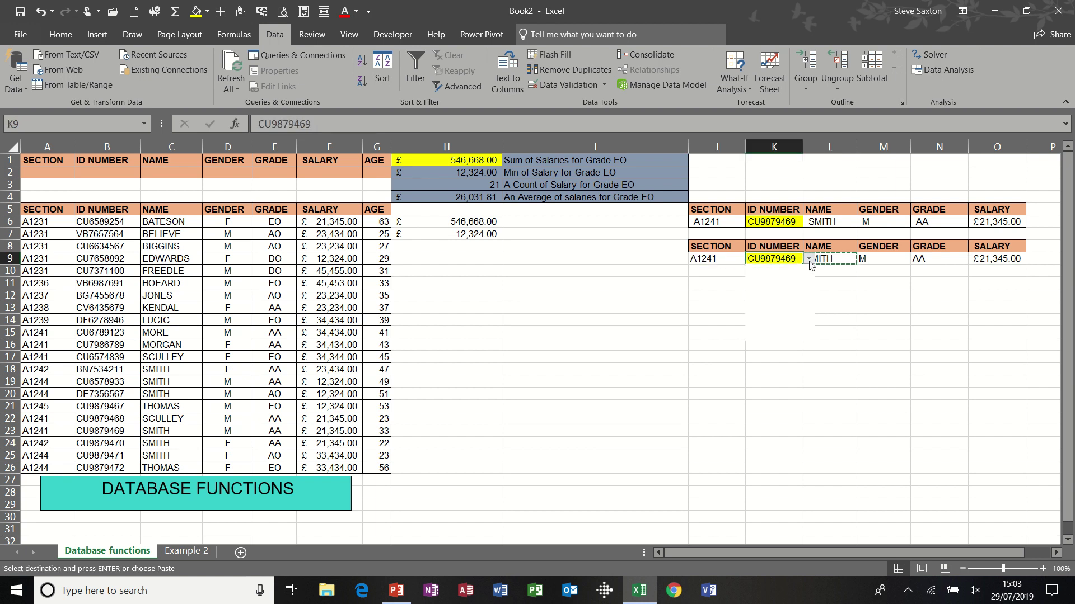
{"action": "left_click", "coordinate": [779, 318]}
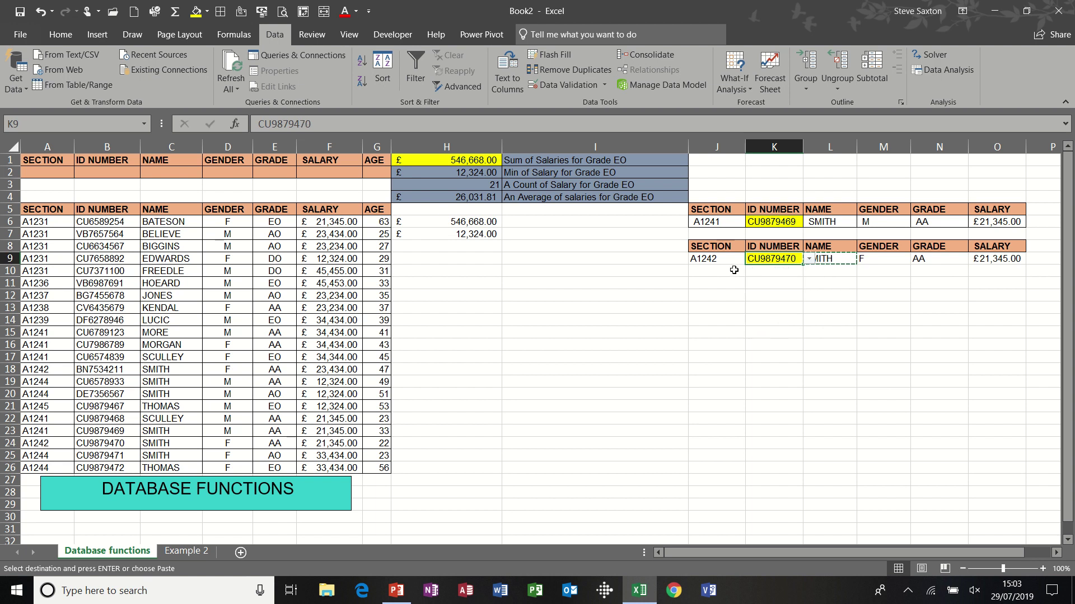
{"action": "left_click", "coordinate": [809, 258]}
{"action": "left_click", "coordinate": [780, 292]}
Step: Review the L9 and M9 formulas against the test criteria range and the A5:G26 database
{"action": "left_click", "coordinate": [835, 259]}
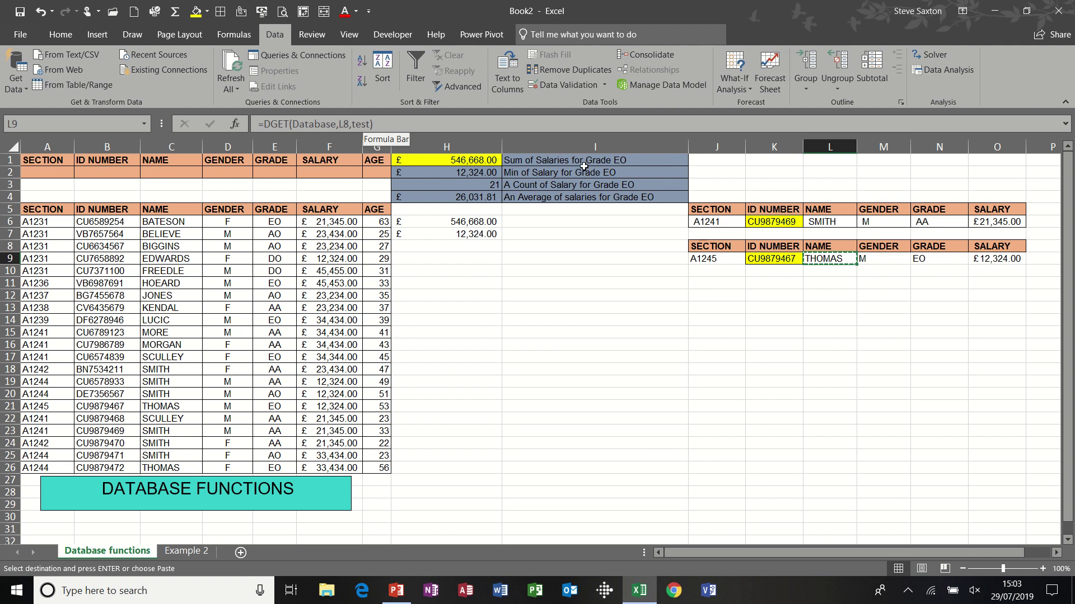
{"action": "left_click", "coordinate": [884, 259]}
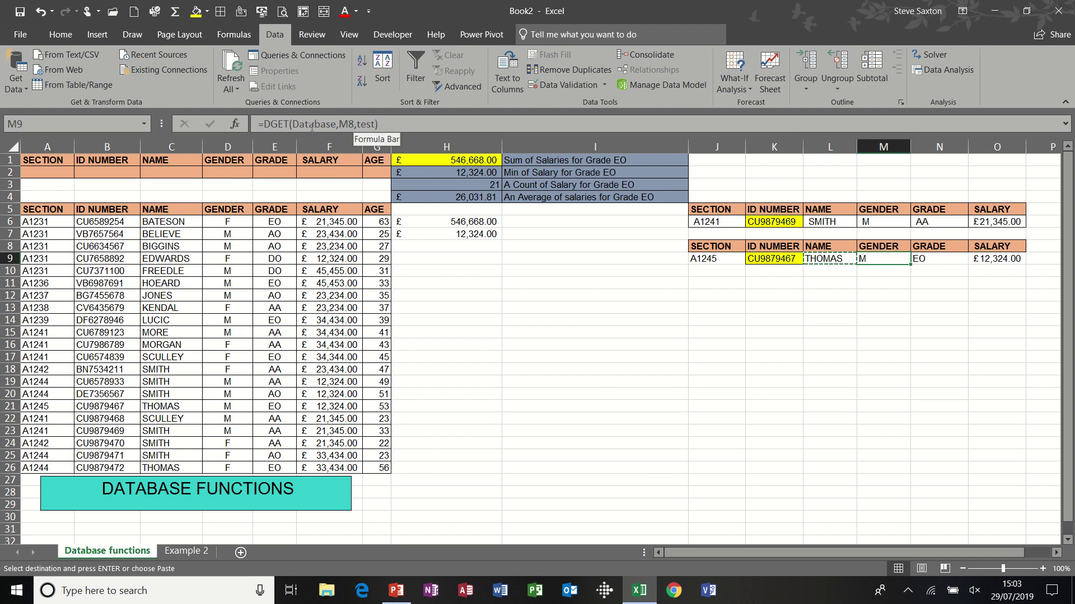
{"action": "left_click_drag", "start_coordinate": [762, 246], "coordinate": [762, 258]}
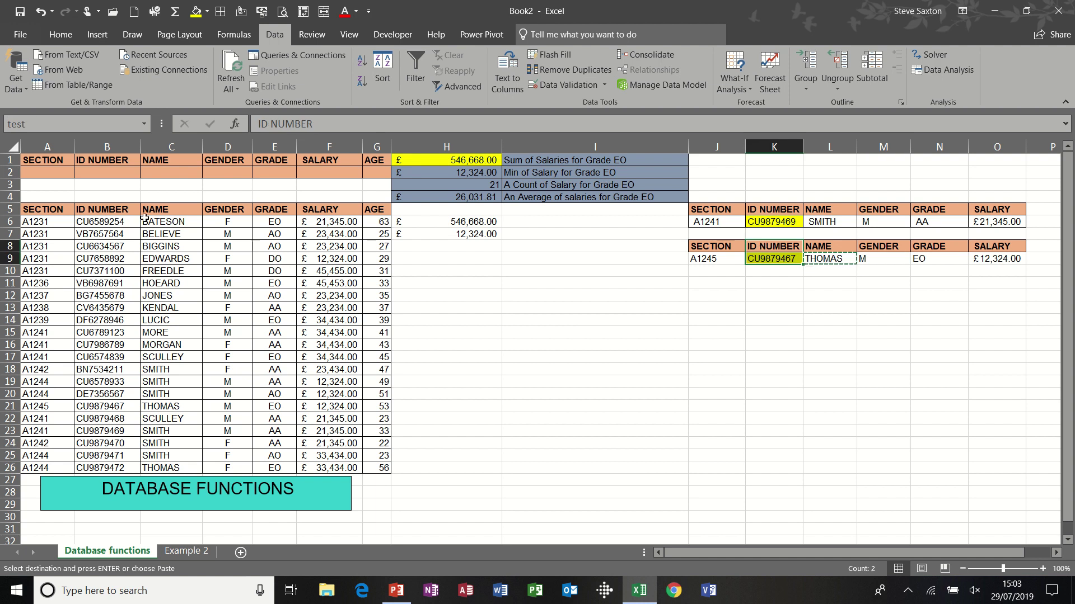
{"action": "left_click_drag", "start_coordinate": [56, 209], "coordinate": [380, 468]}
Step: On Example 2, check the sales and region ranges, then choose Japan as the region in F2
{"action": "left_click", "coordinate": [180, 552]}
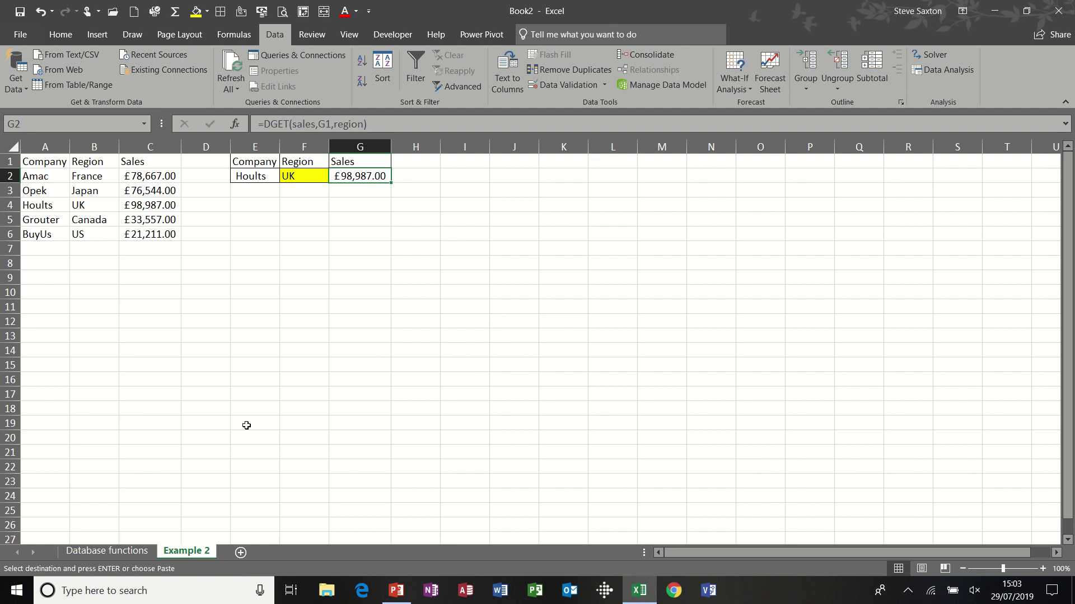
{"action": "left_click_drag", "start_coordinate": [45, 162], "coordinate": [139, 229]}
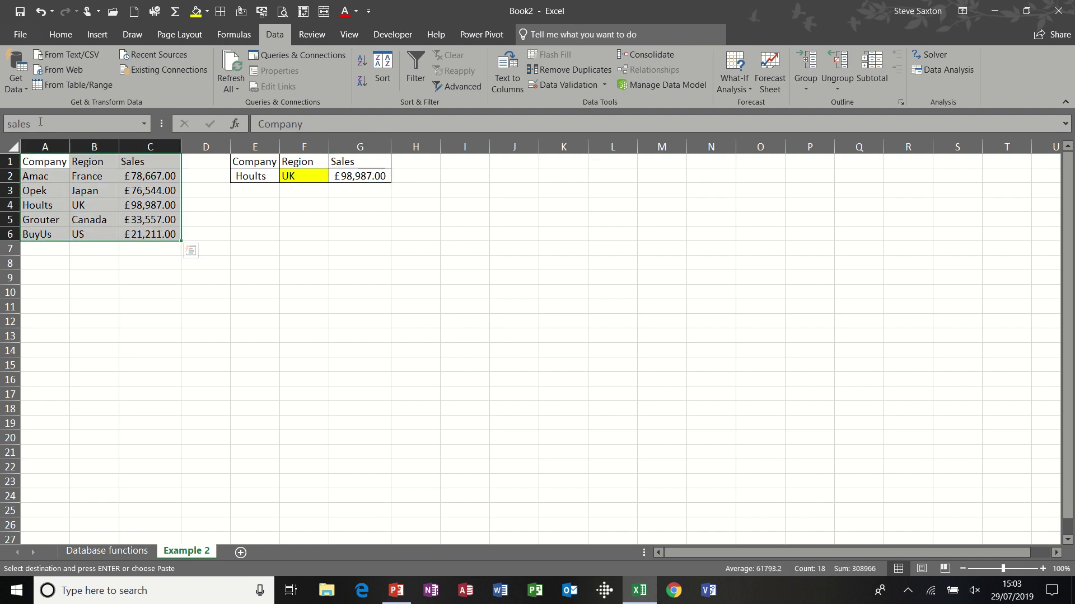
{"action": "left_click", "coordinate": [294, 174]}
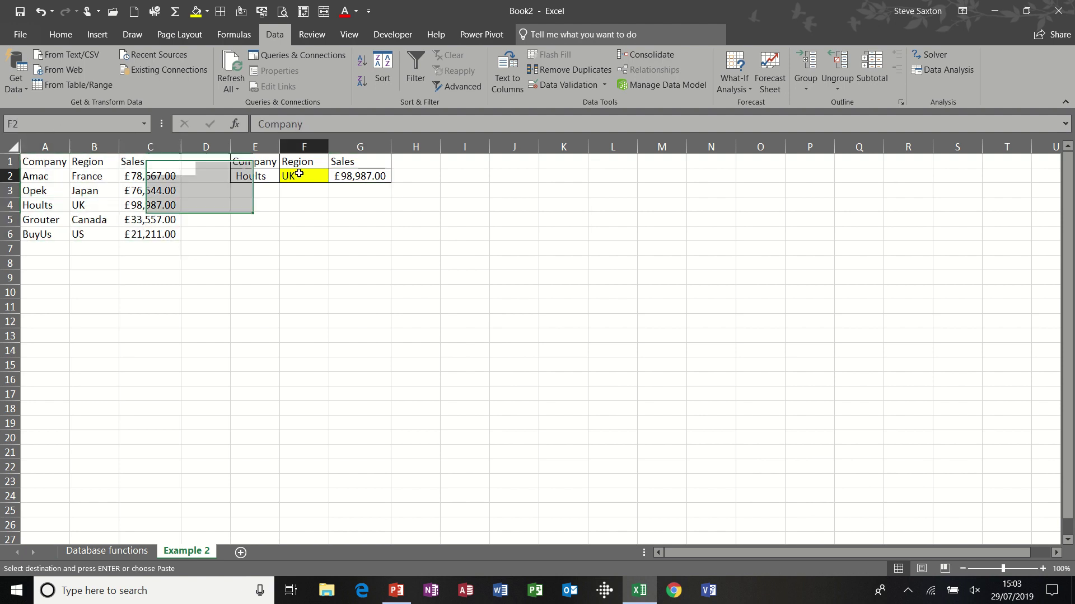
{"action": "left_click_drag", "start_coordinate": [313, 168], "coordinate": [311, 175]}
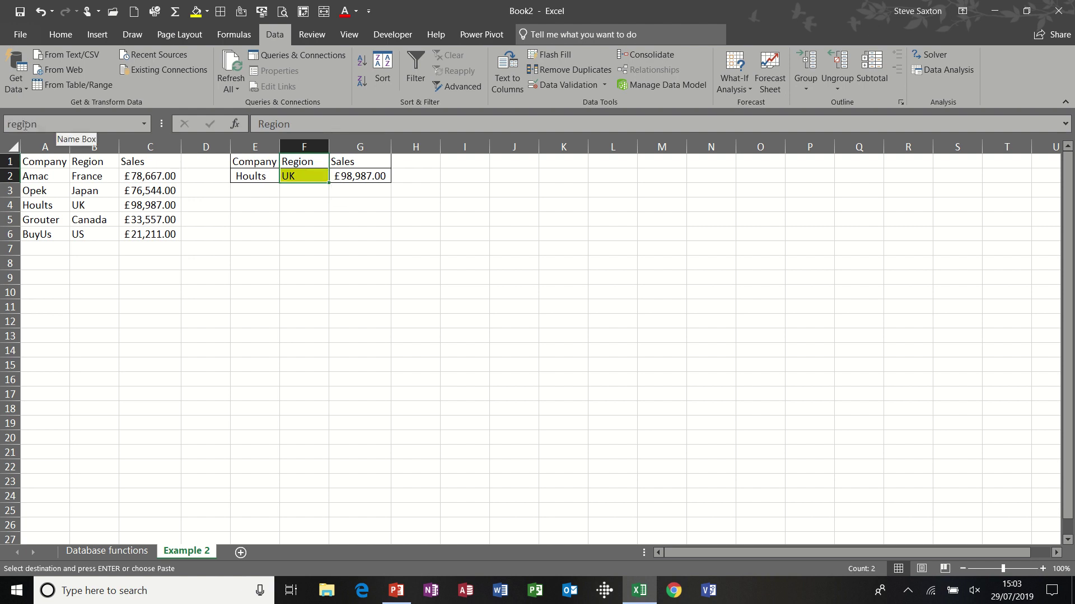
{"action": "left_click", "coordinate": [300, 175]}
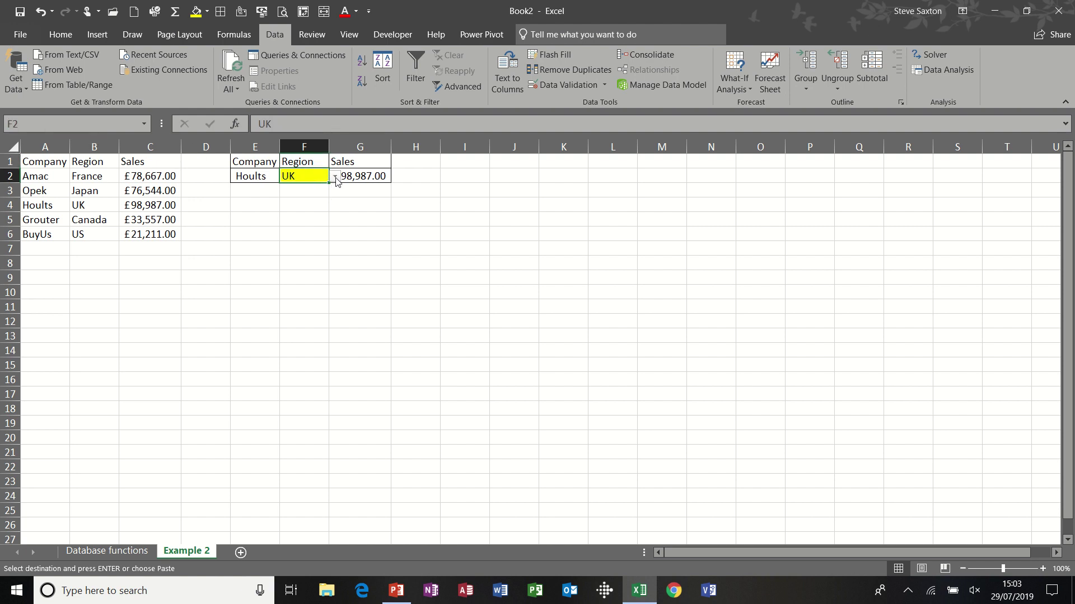
{"action": "left_click", "coordinate": [335, 176]}
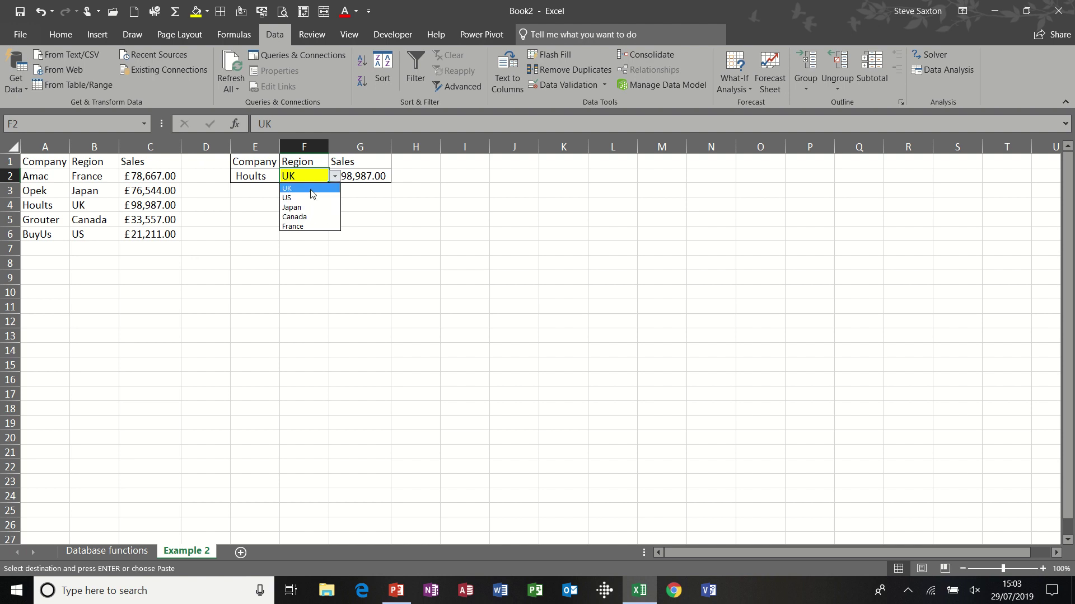
{"action": "left_click", "coordinate": [309, 209]}
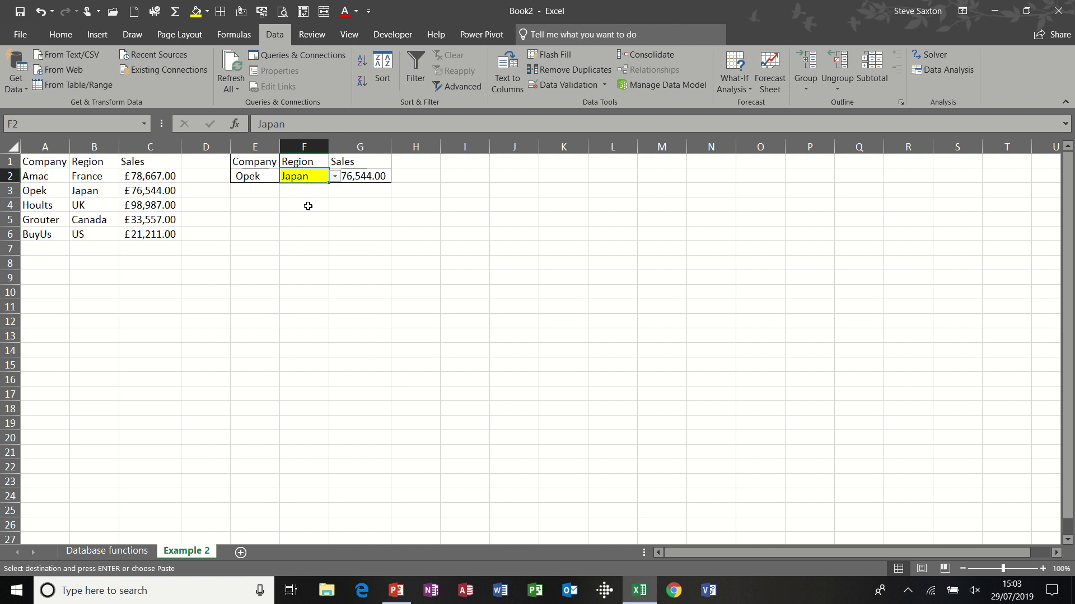
Step: Paste =DGET(sales,E1,region) into E2 and switch the region to Canada, returning Grouter and £33,557.00
{"action": "left_click", "coordinate": [374, 178]}
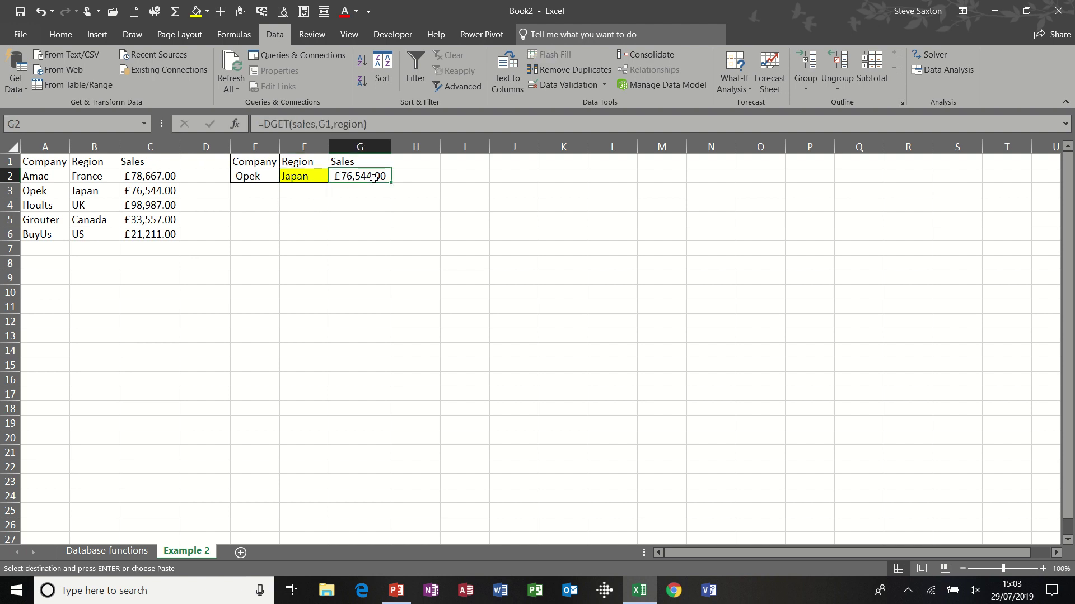
{"action": "left_click", "coordinate": [252, 177]}
{"action": "key", "text": "ctrl+v"}
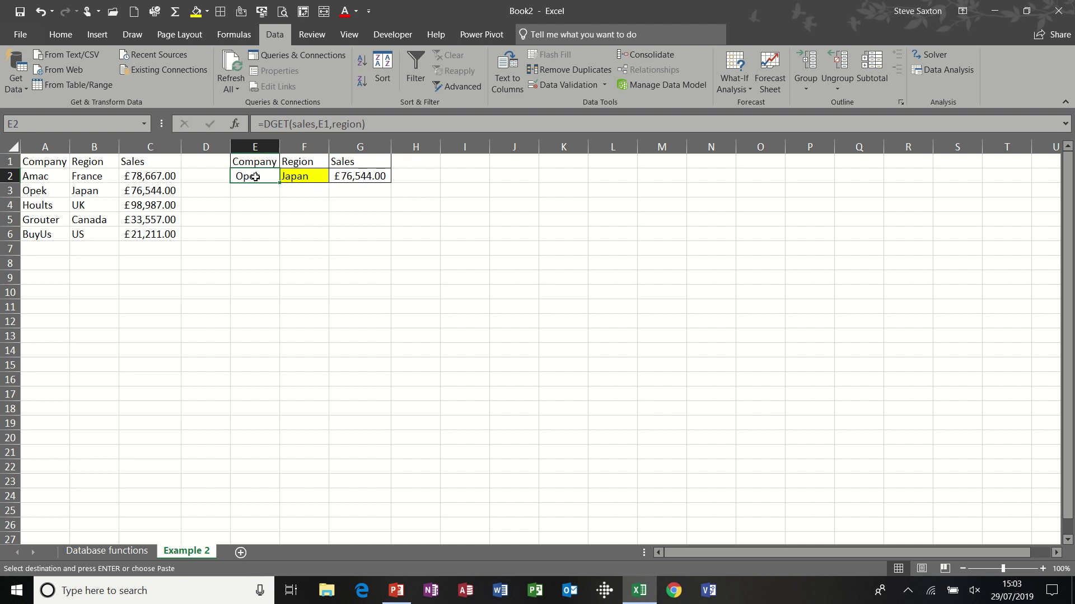
{"action": "left_click", "coordinate": [301, 180]}
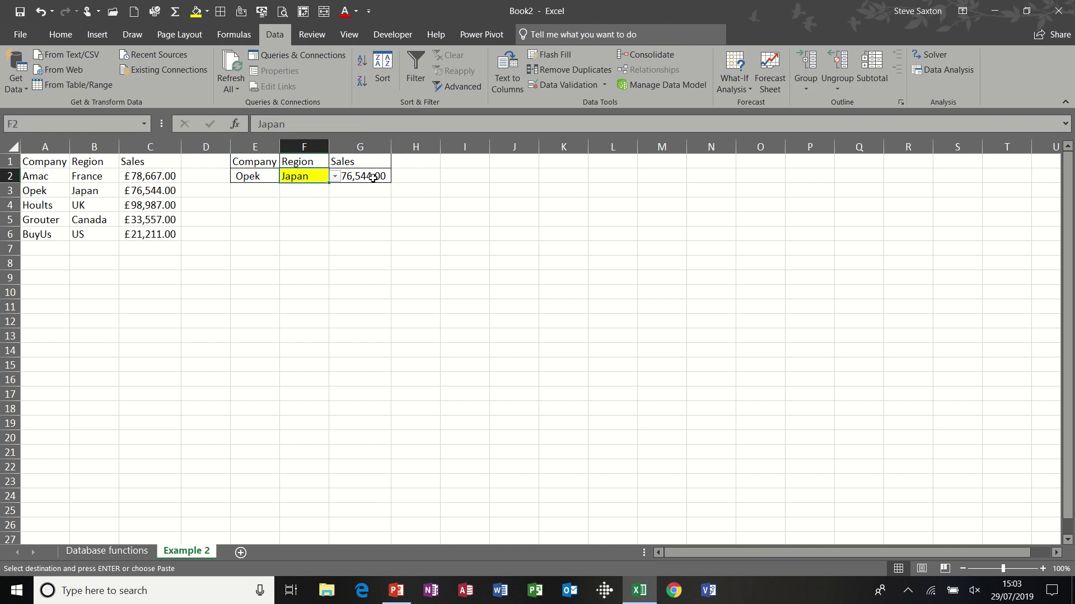
{"action": "left_click", "coordinate": [336, 178]}
{"action": "left_click", "coordinate": [312, 219]}
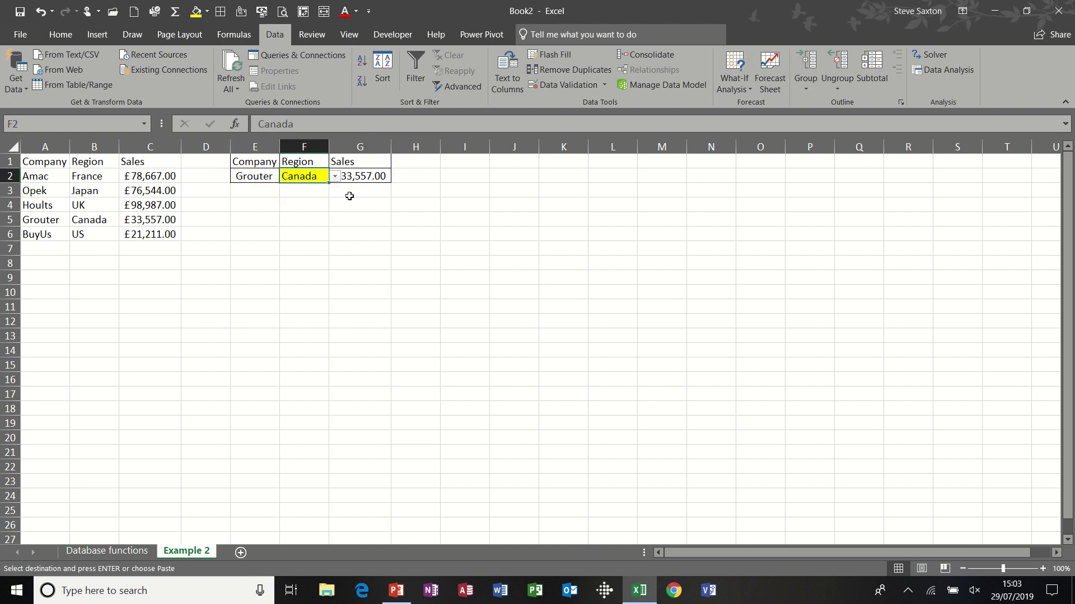
{"action": "left_click", "coordinate": [386, 180]}
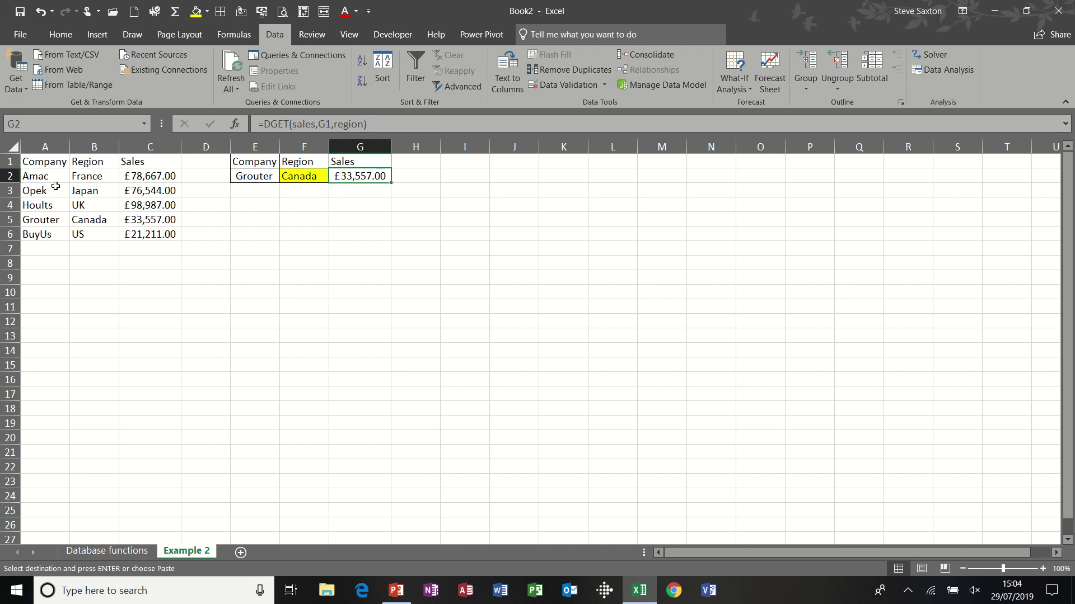
{"action": "left_click", "coordinate": [126, 223]}
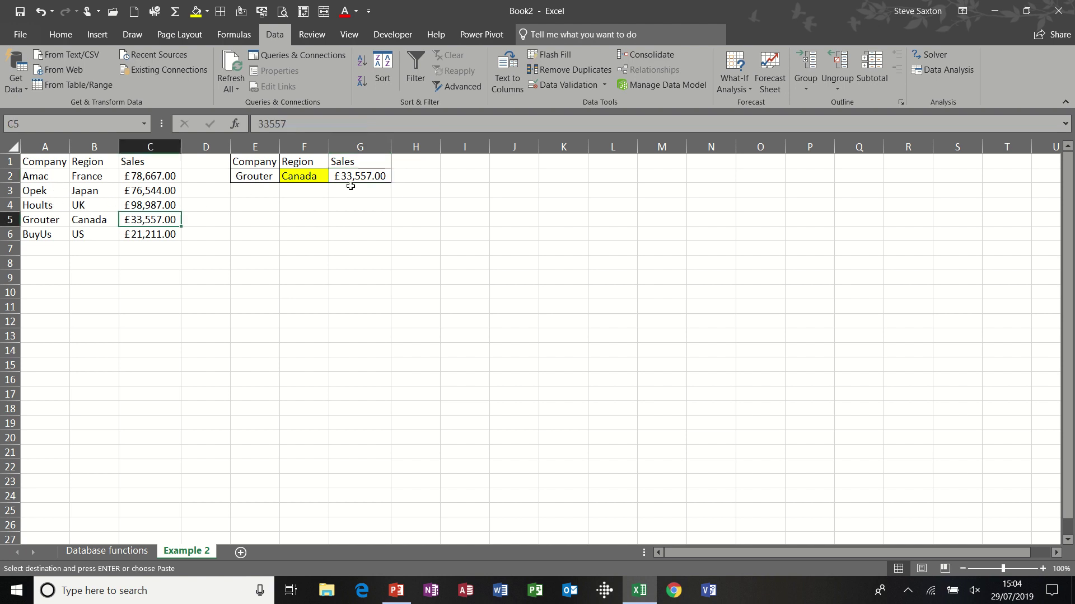
{"action": "left_click", "coordinate": [266, 177]}
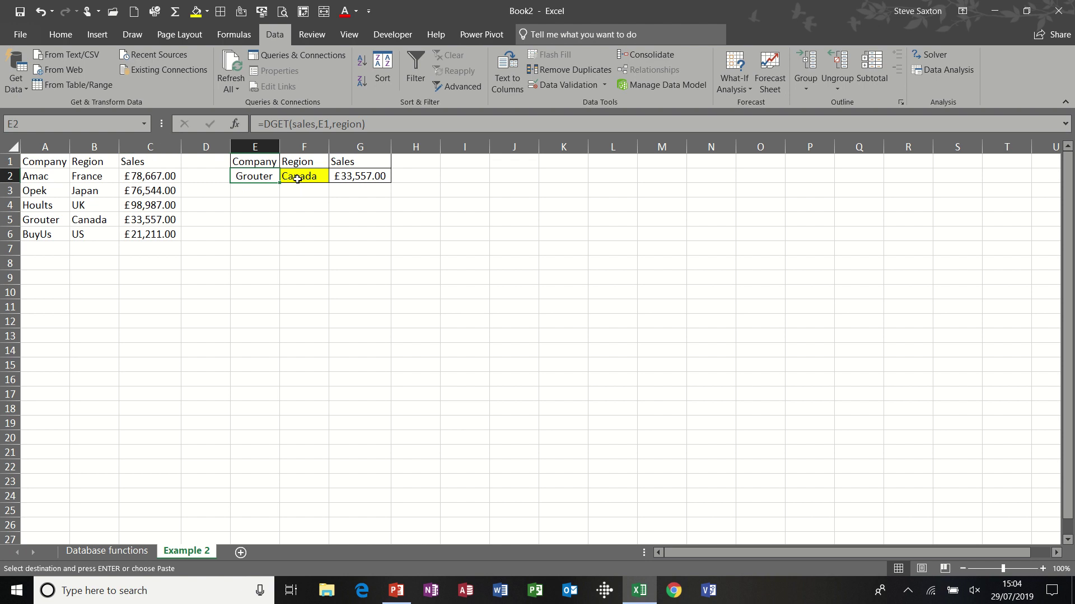
Step: Copy the Company, Region and Sales headings from E1:G1 down to E4:G4
{"action": "left_click_drag", "start_coordinate": [248, 161], "coordinate": [344, 206]}
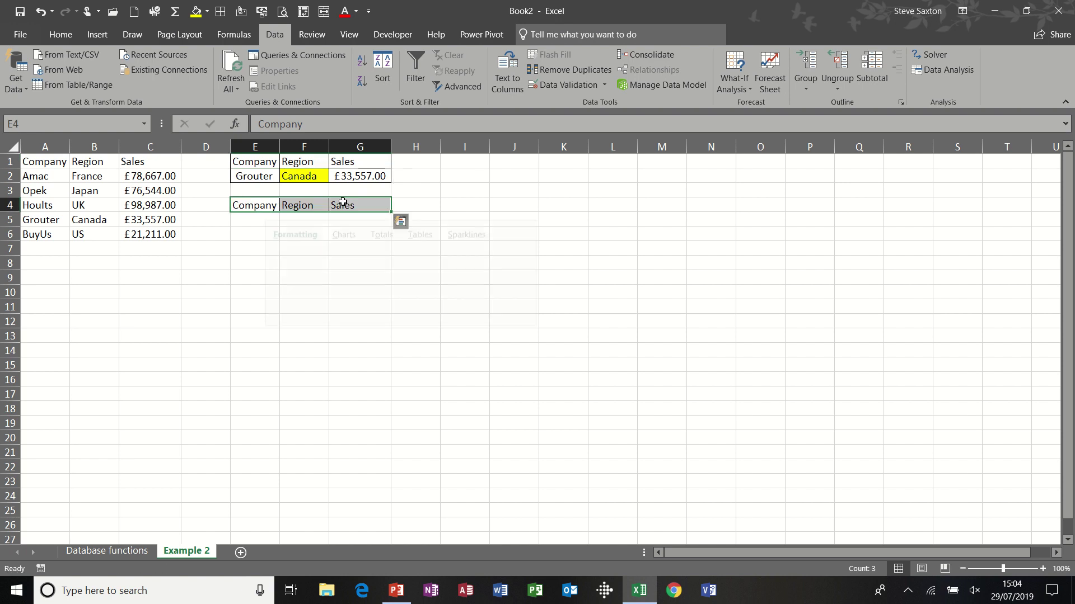
{"action": "key", "text": "ctrl+q"}
{"action": "left_click", "coordinate": [254, 220]}
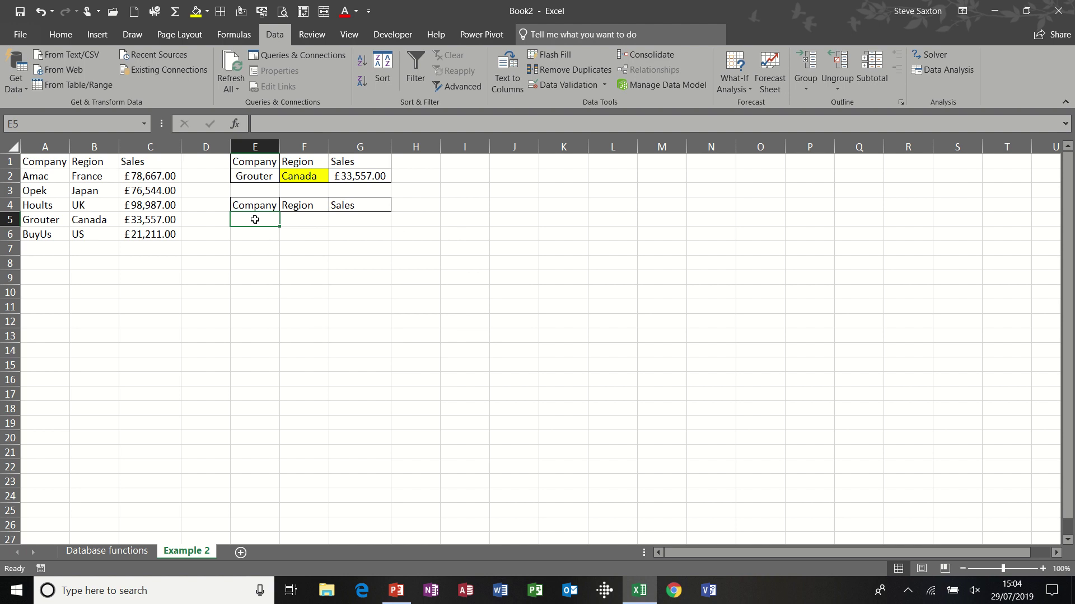
Step: Copy the Canada region cell into F5 under the new Region heading
{"action": "left_click", "coordinate": [311, 176]}
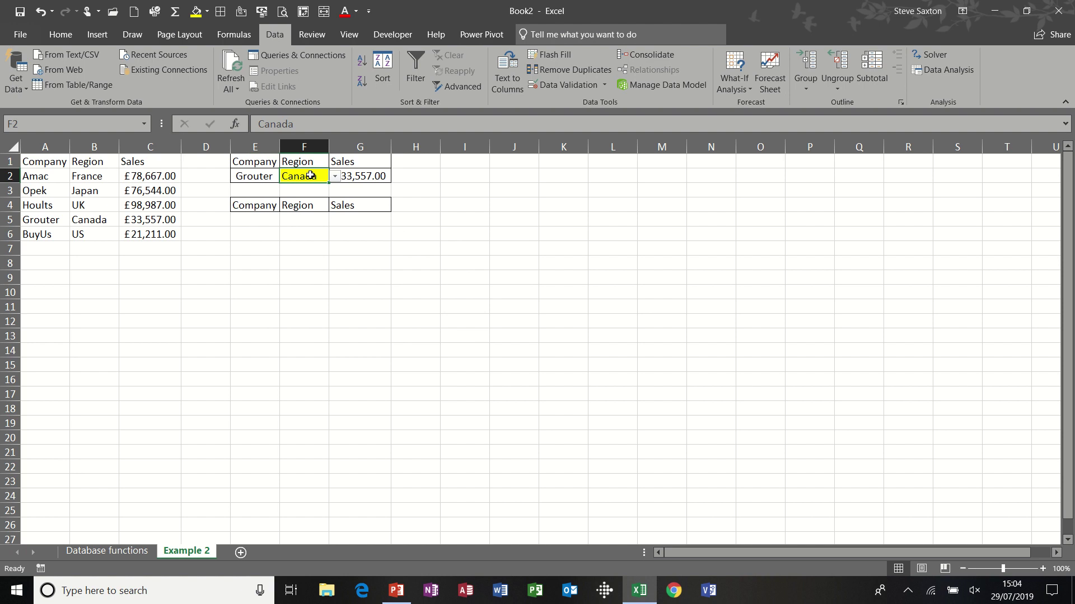
{"action": "key", "text": "ctrl+c"}
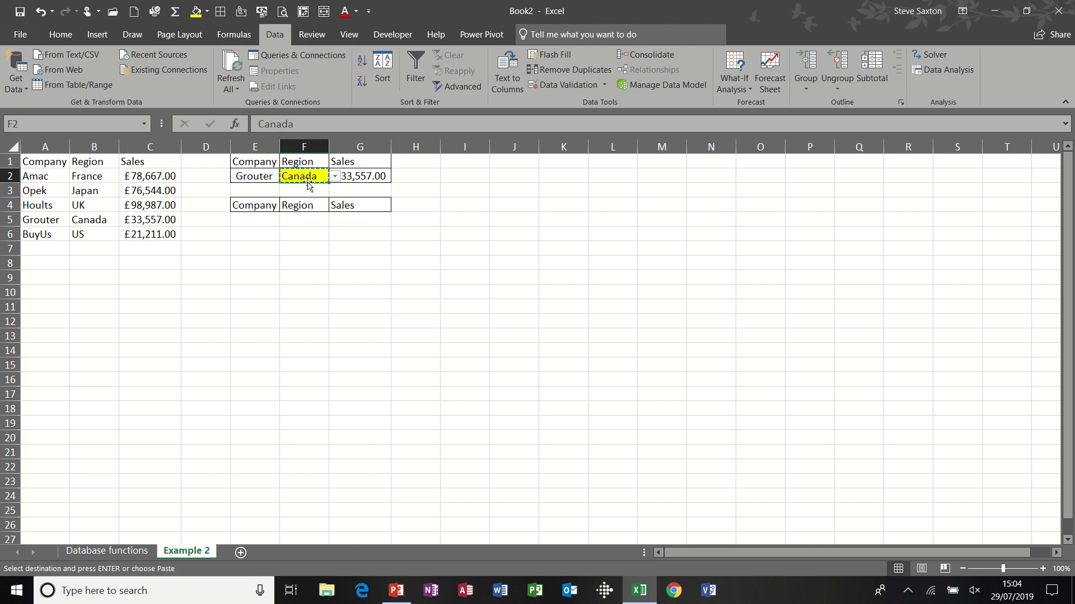
{"action": "left_click", "coordinate": [302, 219]}
{"action": "key", "text": "ctrl+v"}
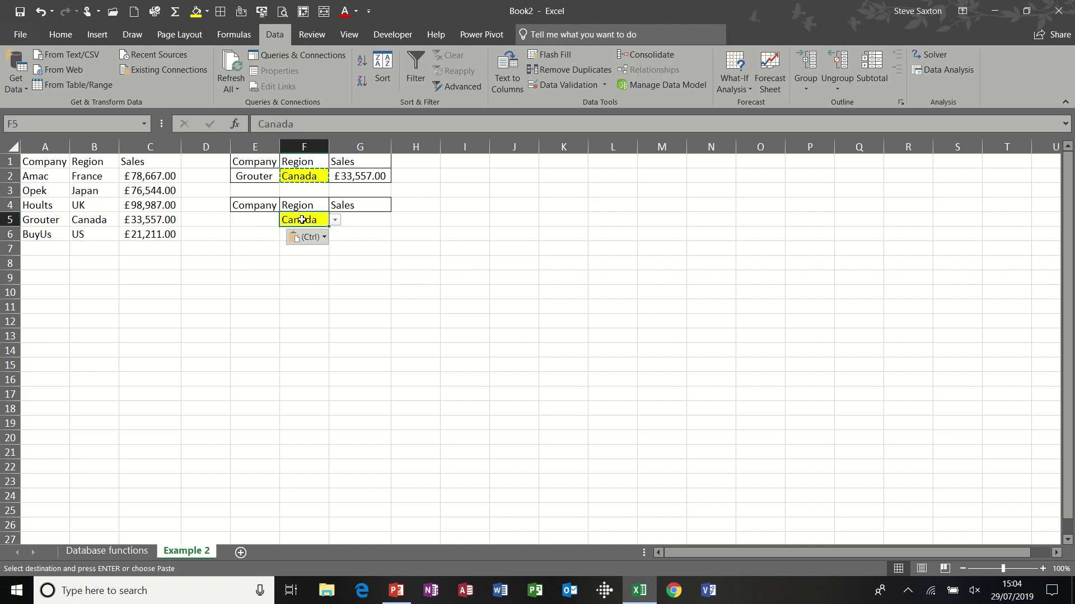
Step: Enter =DGET(sales,G4,F4:F5) in G5 to look up Canada's sales
{"action": "left_click", "coordinate": [359, 222]}
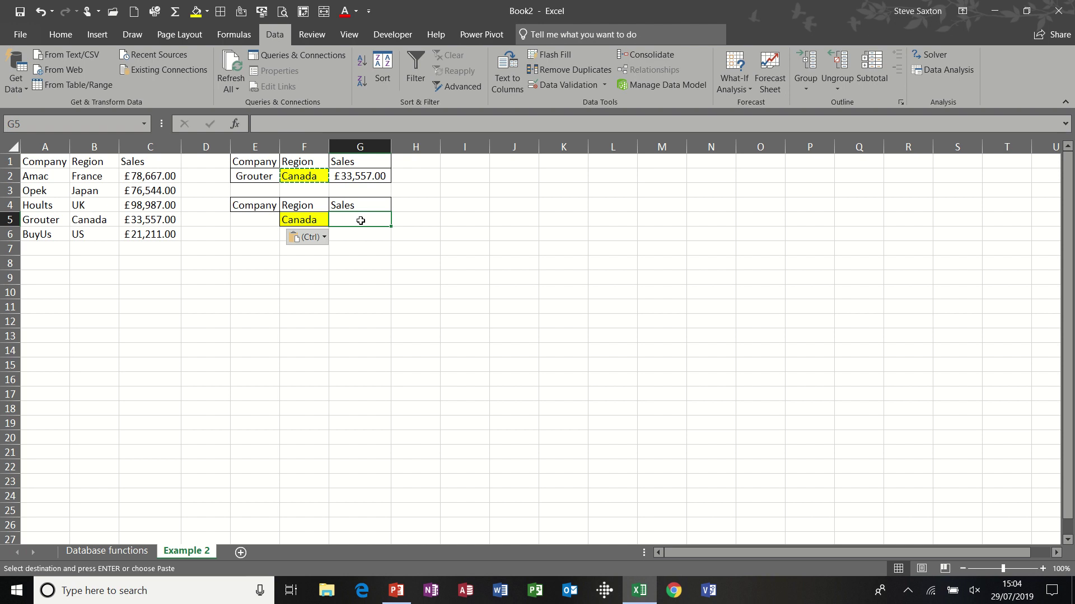
{"action": "type", "text": "=dget"}
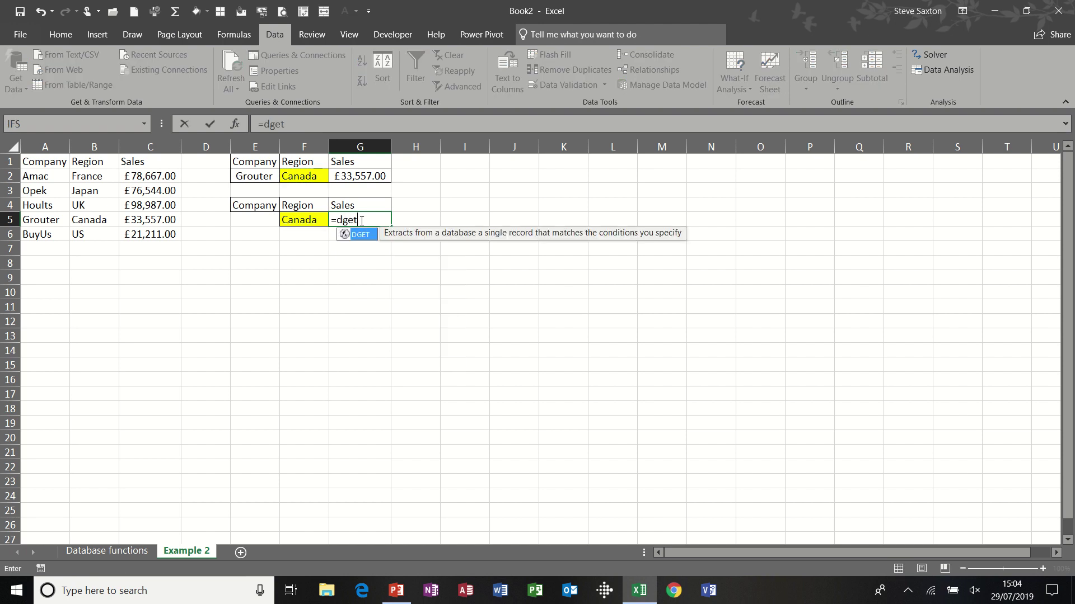
{"action": "type", "text": "("}
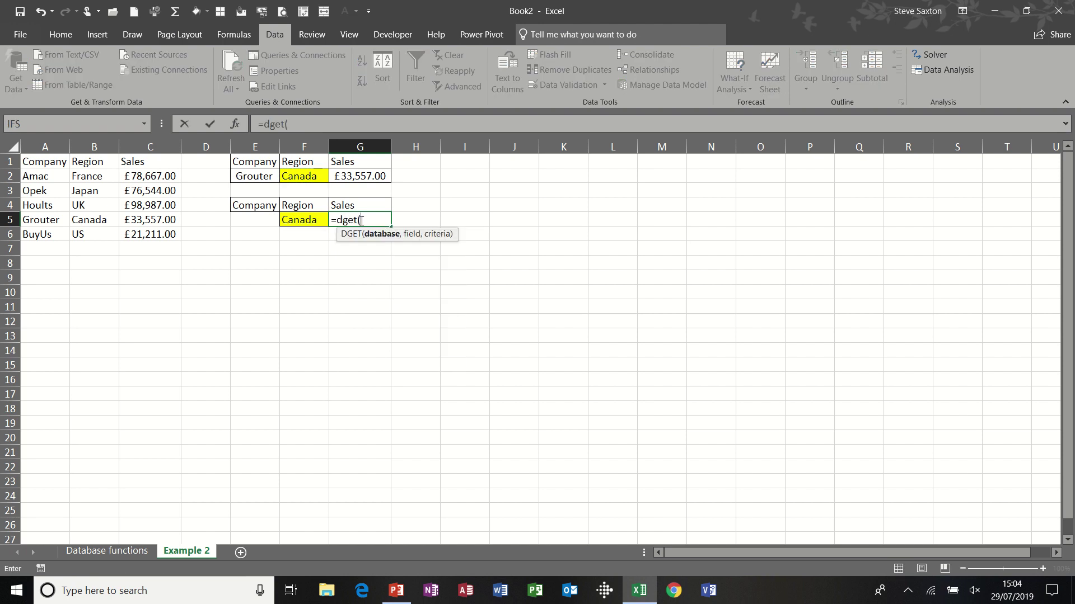
{"action": "type", "text": "sales"}
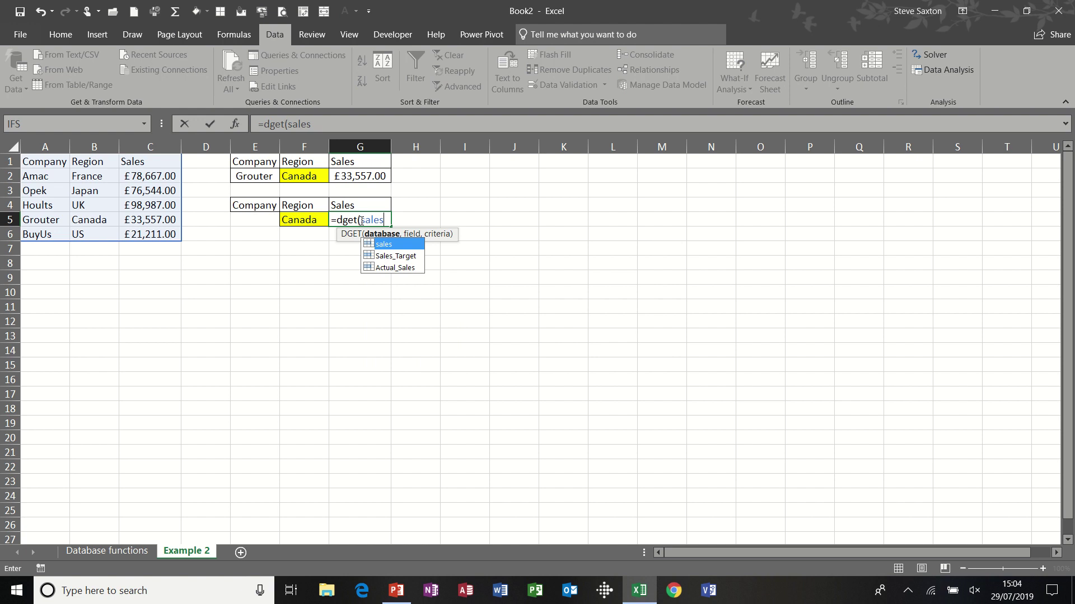
{"action": "type", "text": ","}
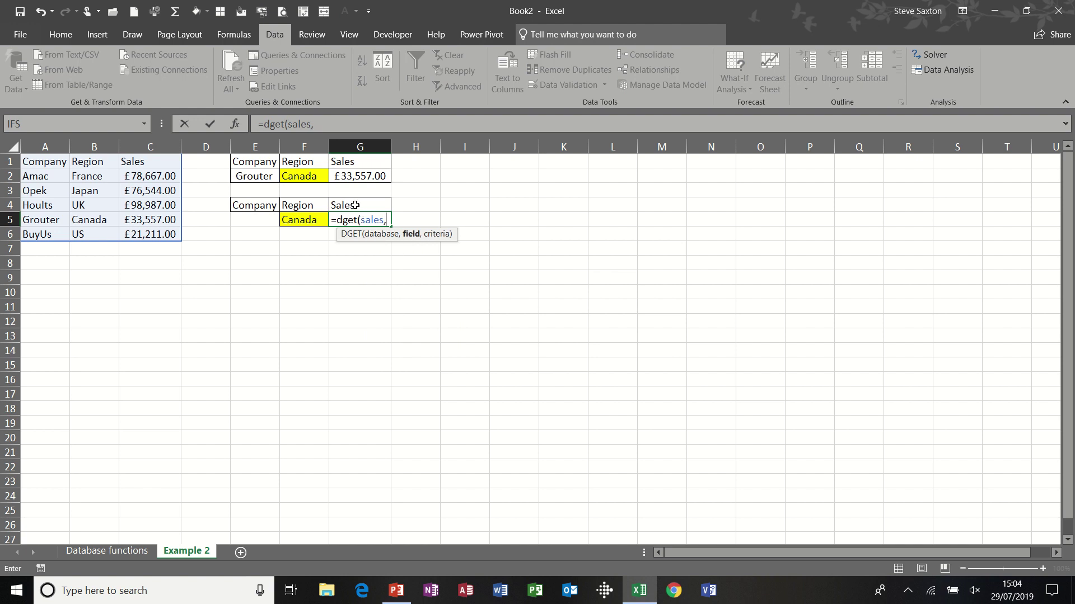
{"action": "left_click", "coordinate": [355, 205]}
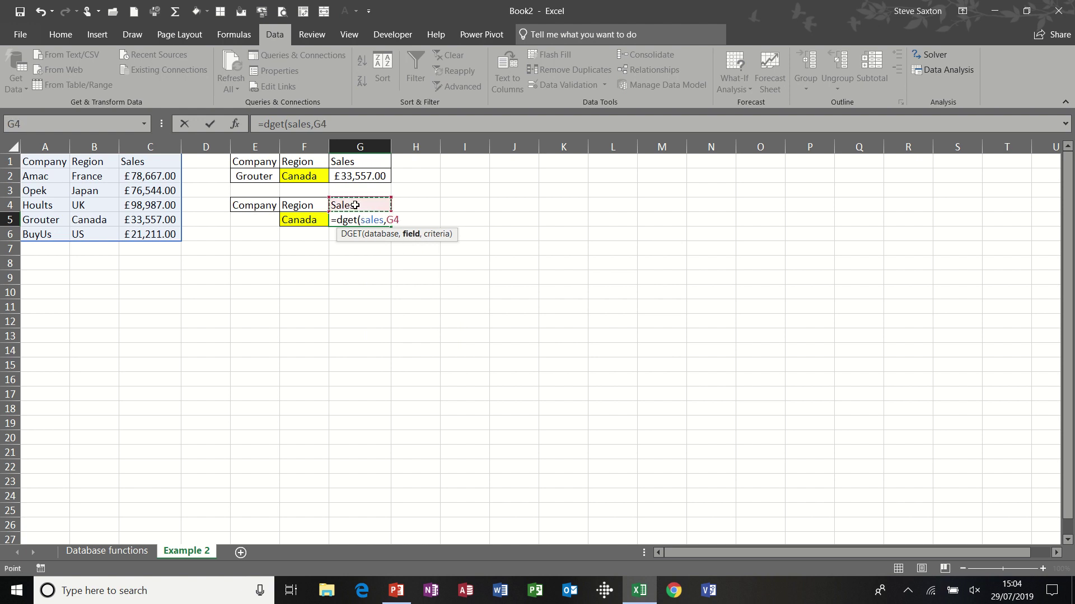
{"action": "type", "text": ","}
{"action": "left_click_drag", "start_coordinate": [308, 205], "coordinate": [309, 219]}
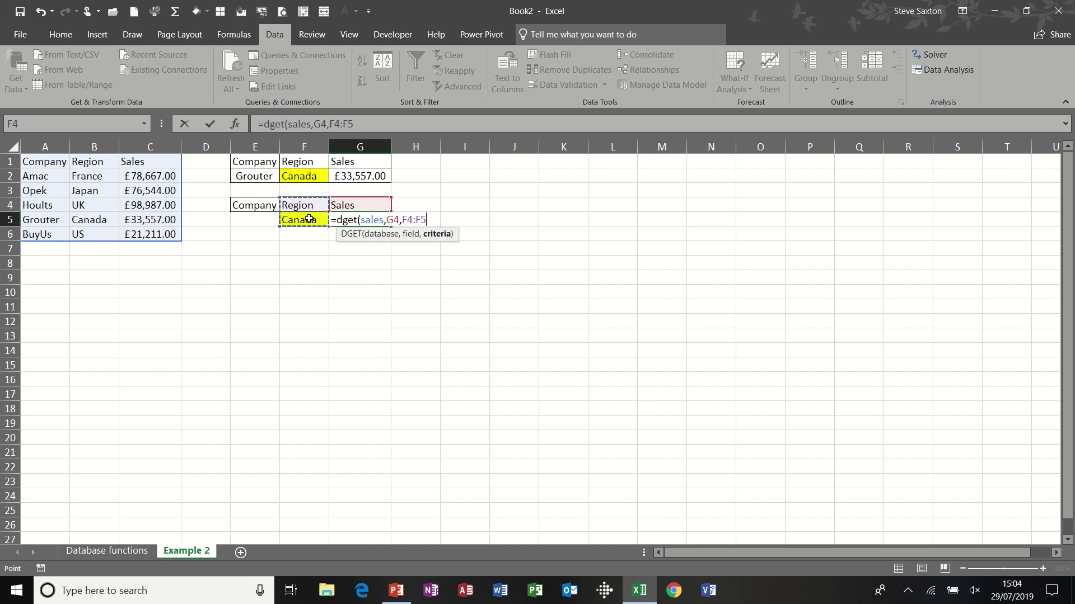
{"action": "key", "text": "Return"}
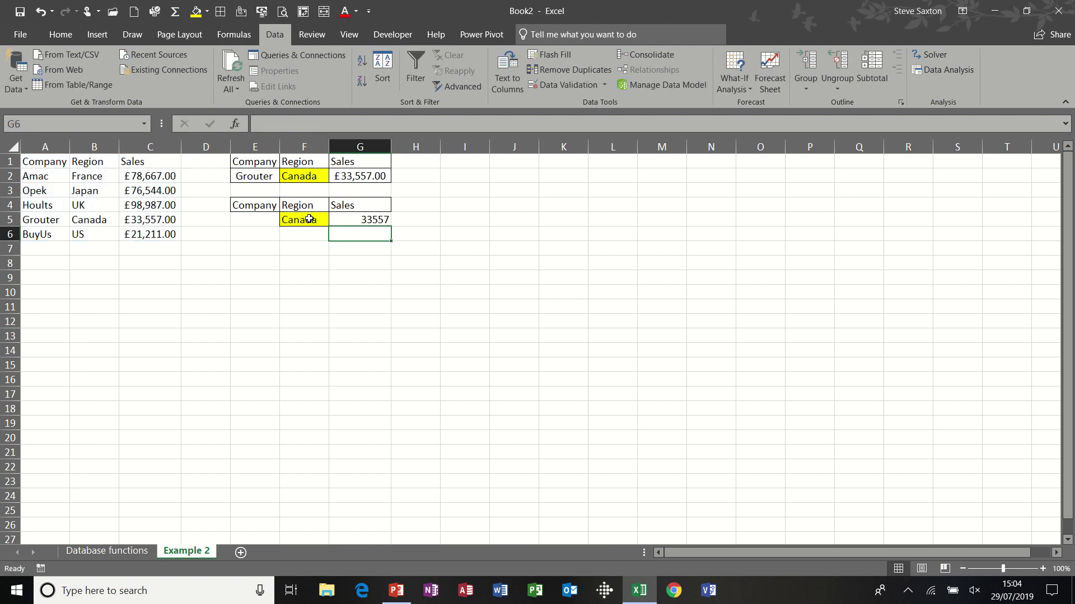
Step: Format the G5 result as currency and name the range F4:F5 'test1'
{"action": "left_click", "coordinate": [372, 219]}
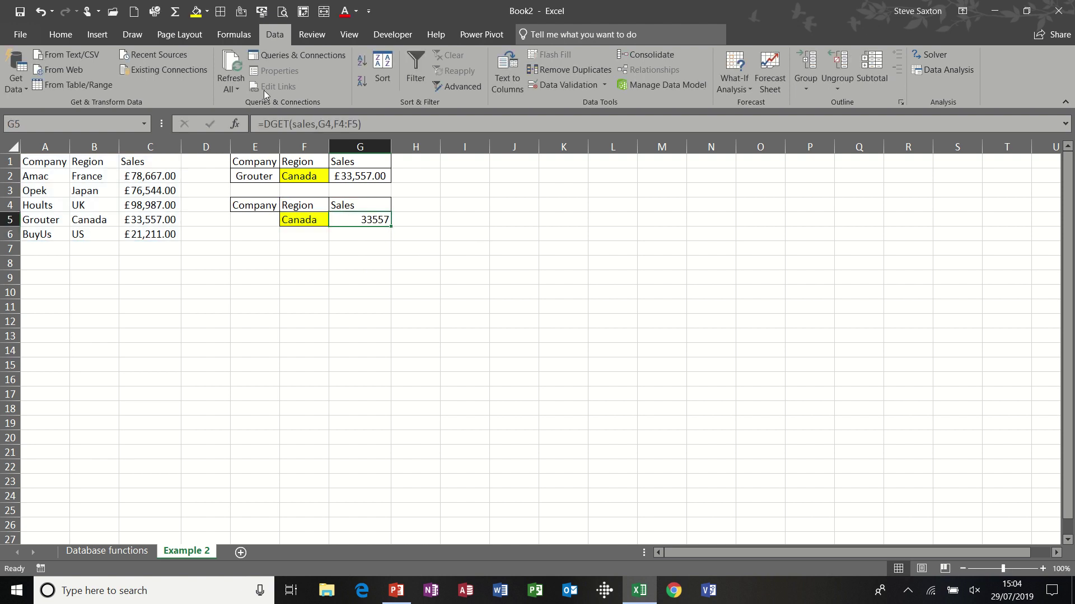
{"action": "left_click", "coordinate": [262, 13]}
{"action": "left_click_drag", "start_coordinate": [302, 207], "coordinate": [305, 218]}
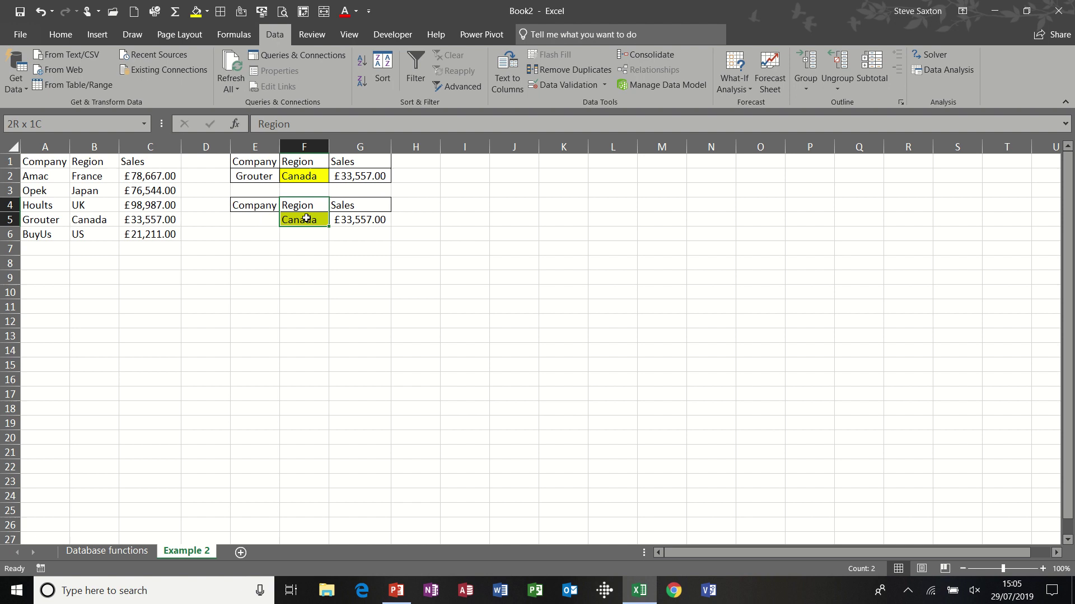
{"action": "left_click", "coordinate": [47, 125]}
{"action": "type", "text": "test1"}
{"action": "key", "text": "Return"}
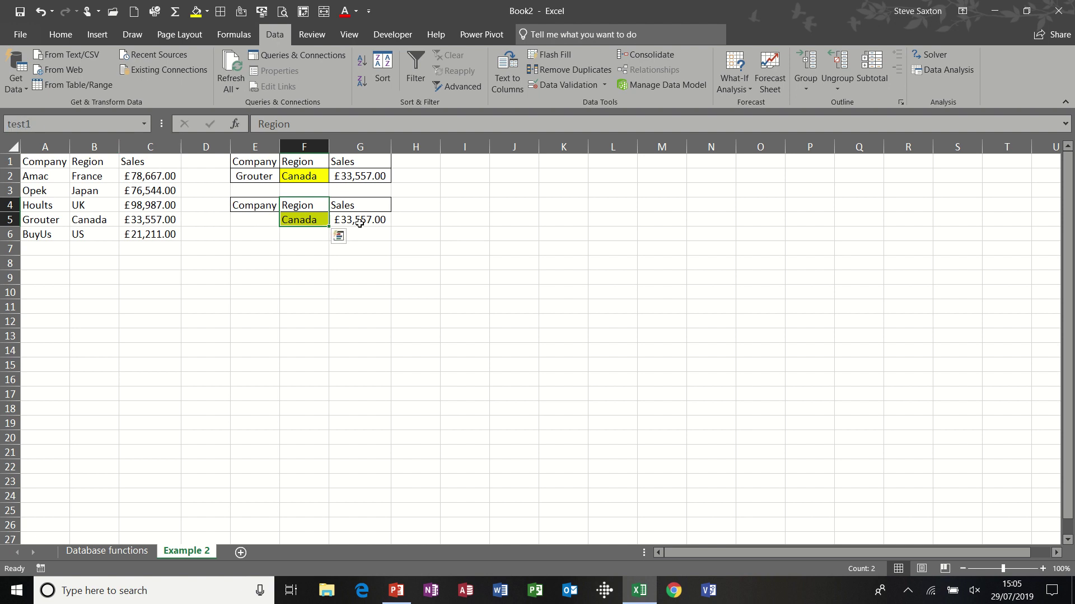
Step: Replace the F4:F5 reference in G5's DGET formula with the name test1
{"action": "left_click", "coordinate": [360, 223]}
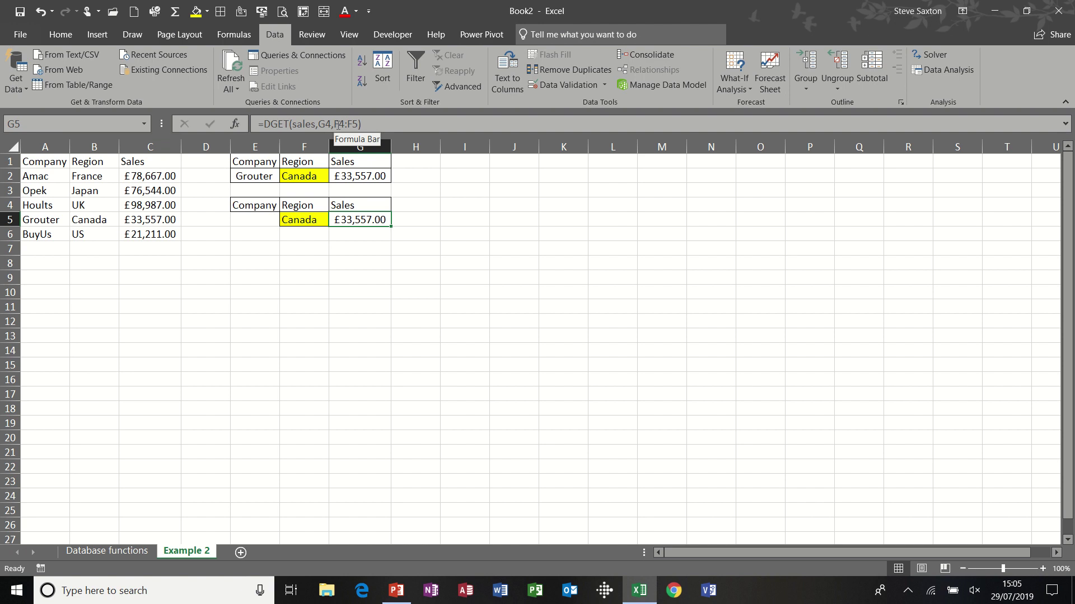
{"action": "left_click_drag", "start_coordinate": [336, 124], "coordinate": [358, 126]}
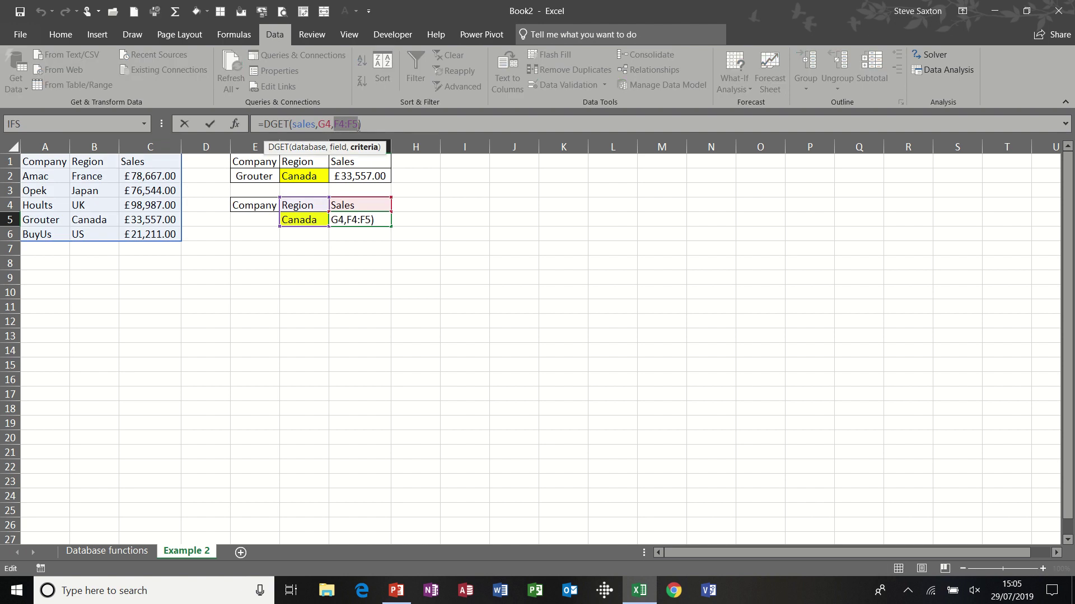
{"action": "type", "text": "table"}
{"action": "key", "text": "Return"}
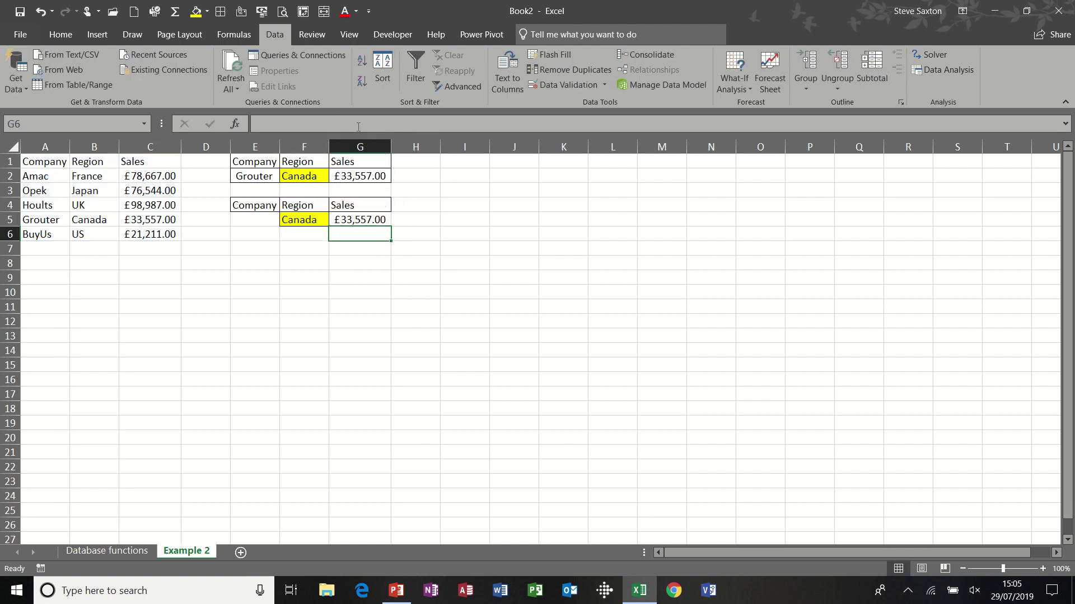
{"action": "left_click", "coordinate": [348, 220]}
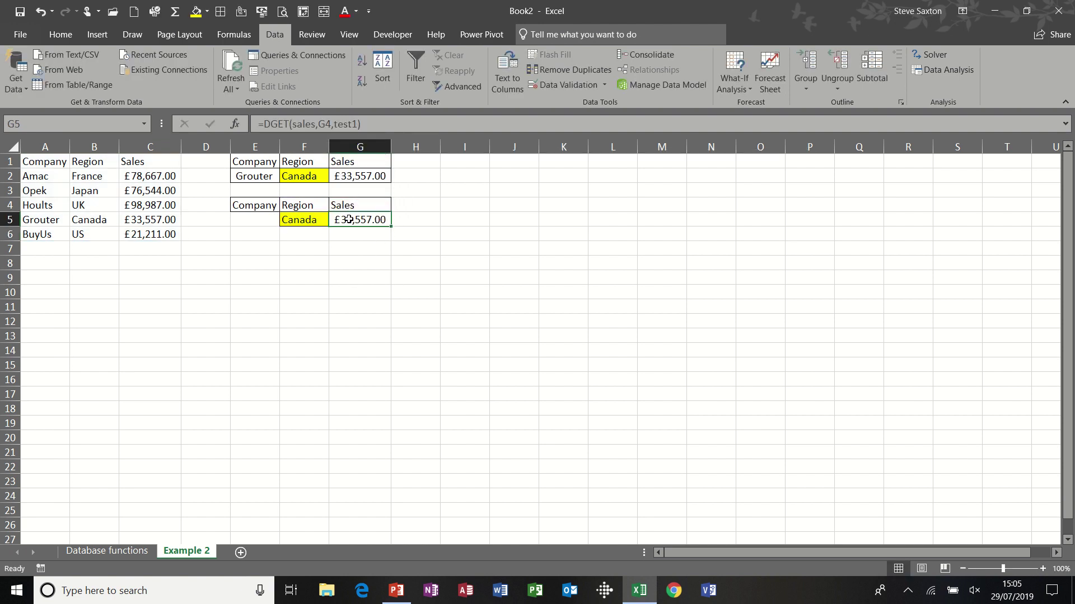
Step: Copy G5's DGET formula into E5 to look up the company
{"action": "key", "text": "ctrl+c"}
{"action": "left_click", "coordinate": [247, 220]}
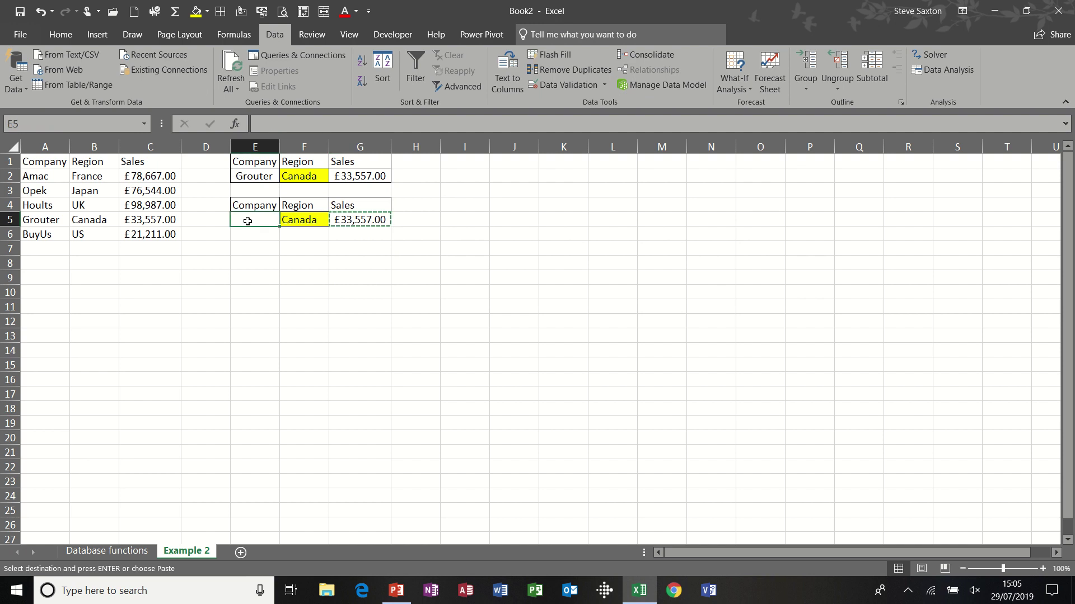
{"action": "key", "text": "ctrl+v"}
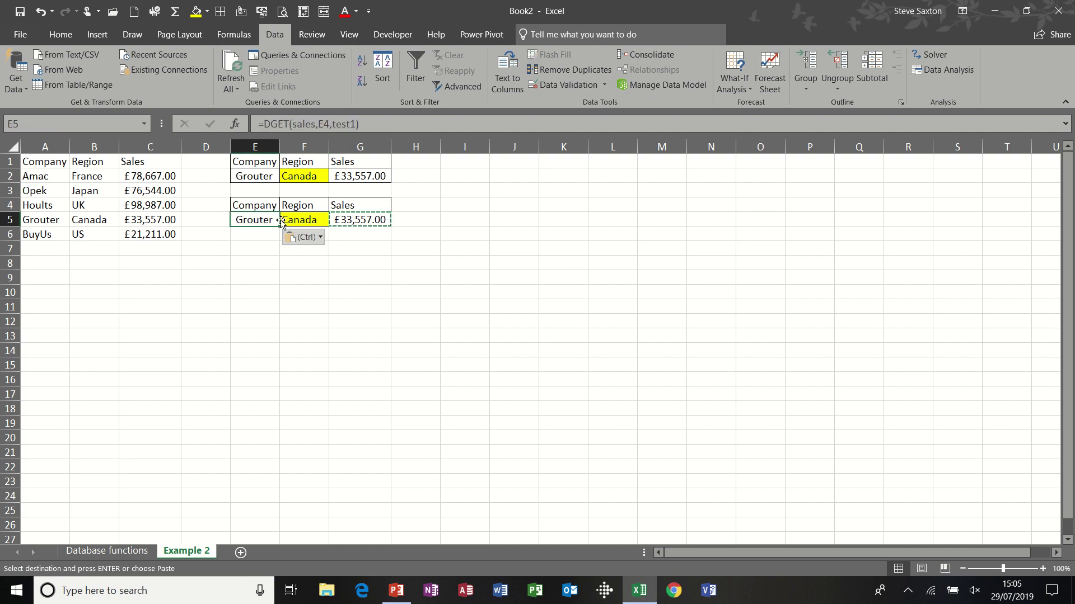
{"action": "key", "text": "Escape"}
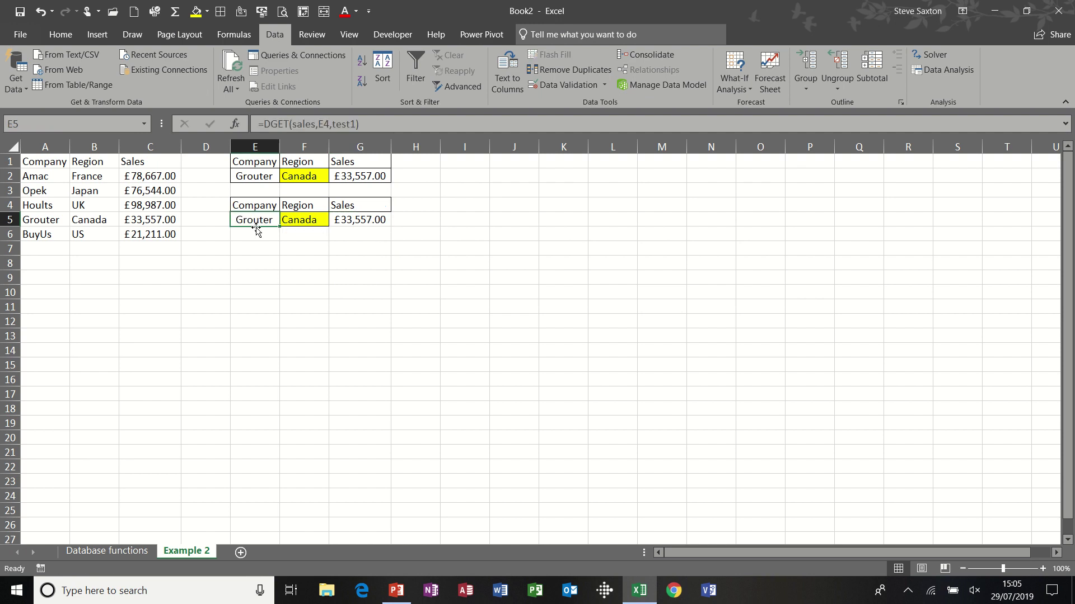
Step: Switch F5's region to US and compare the results with the BuyUs record
{"action": "left_click", "coordinate": [311, 218]}
{"action": "left_click", "coordinate": [335, 220]}
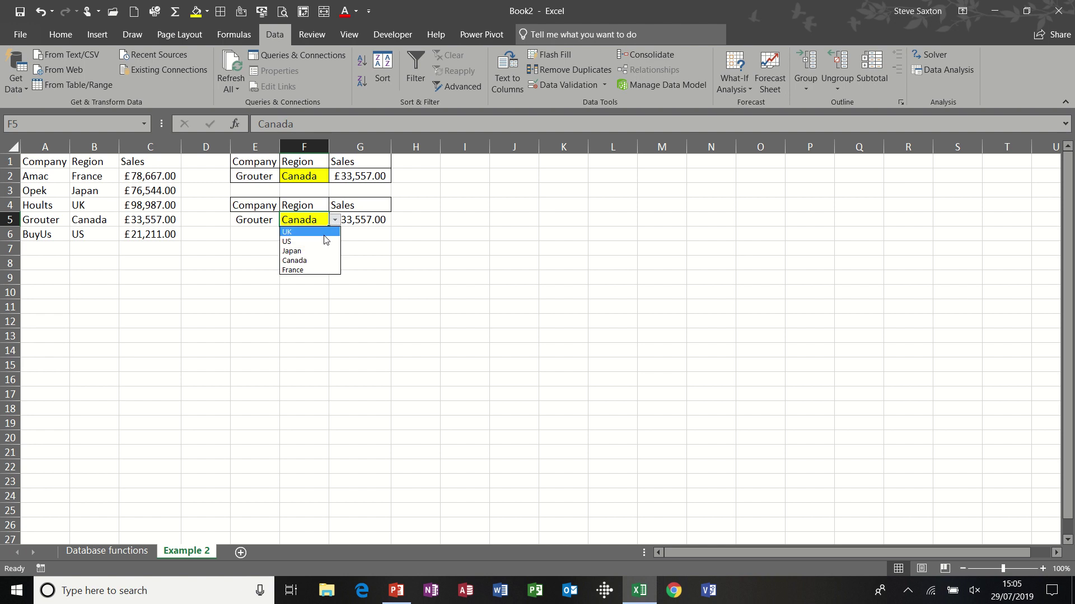
{"action": "left_click", "coordinate": [322, 241]}
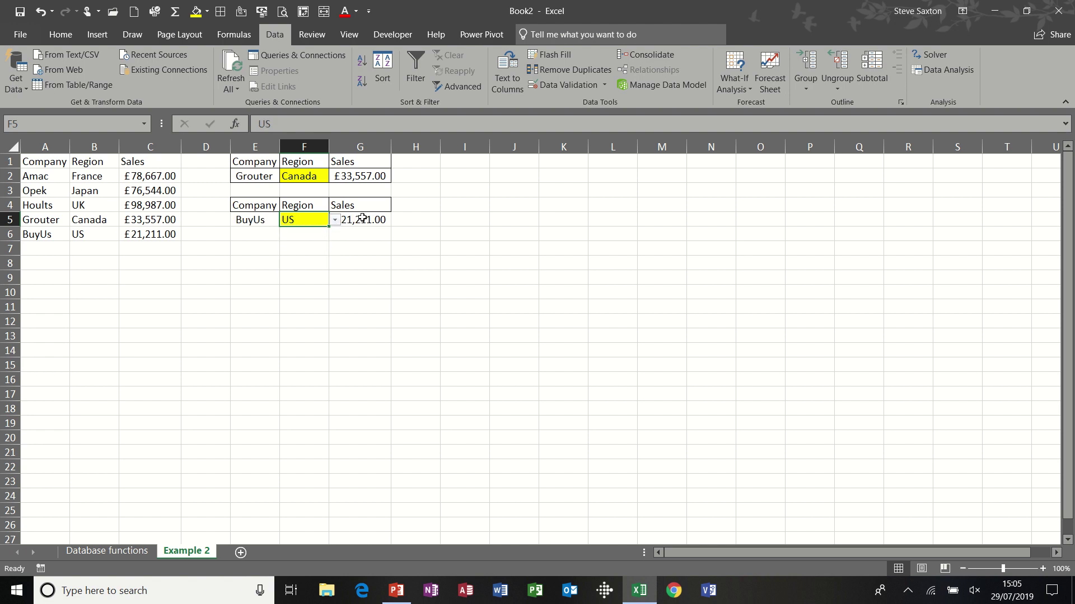
{"action": "left_click", "coordinate": [259, 221]}
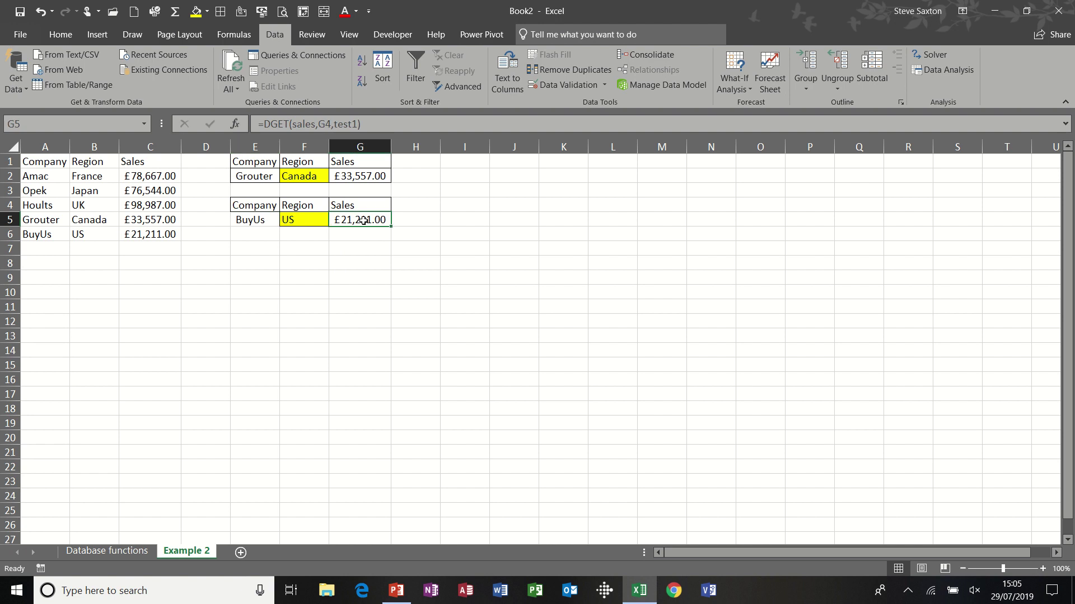
{"action": "left_click_drag", "start_coordinate": [49, 240], "coordinate": [169, 235]}
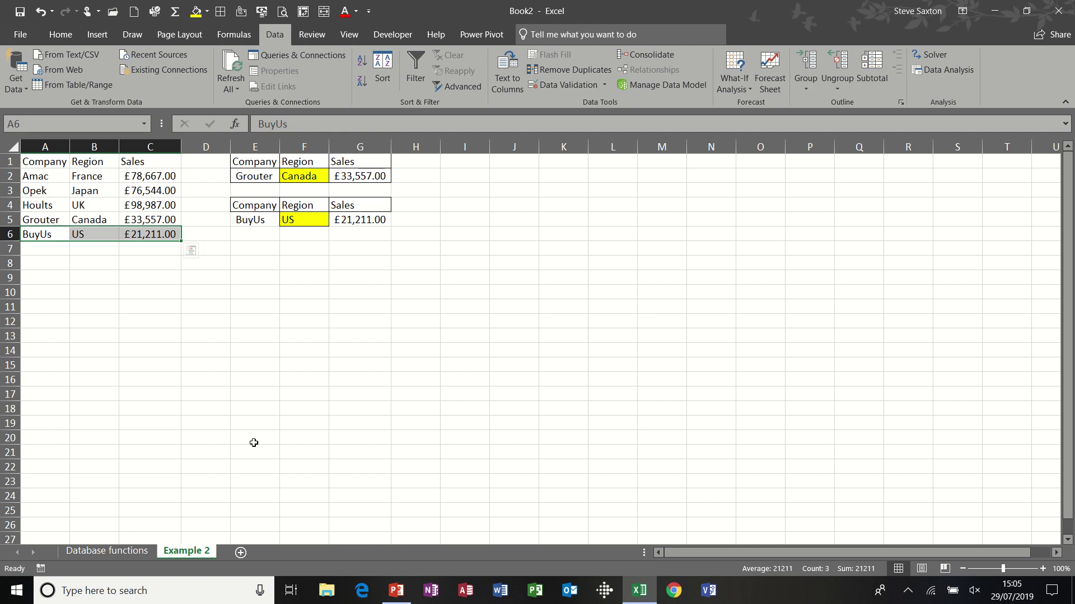
Step: Return to the Database functions sheet with its Grade EO salary summaries
{"action": "left_click", "coordinate": [106, 551]}
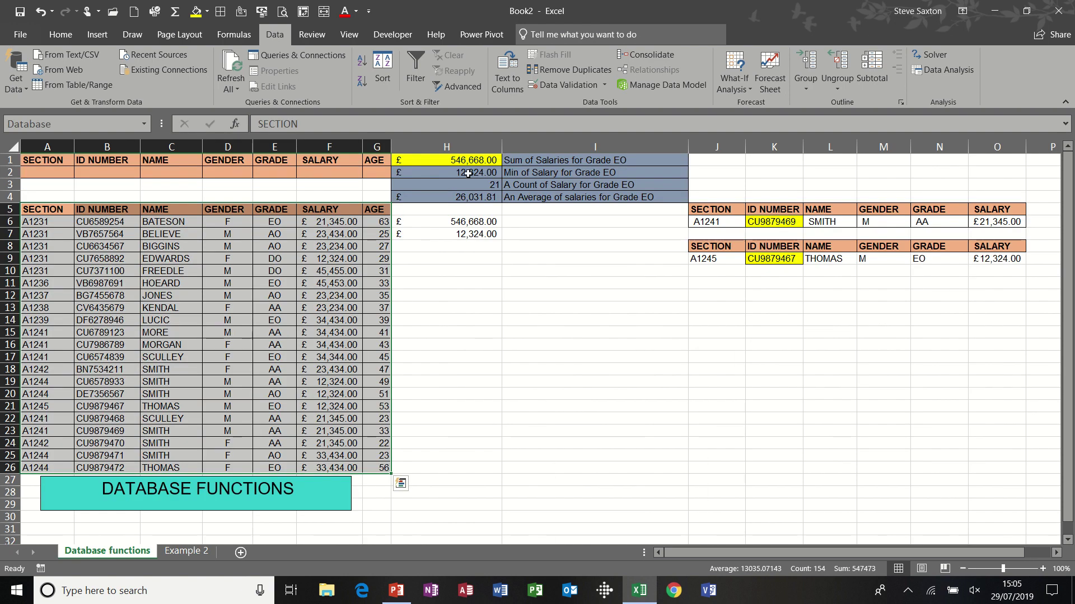